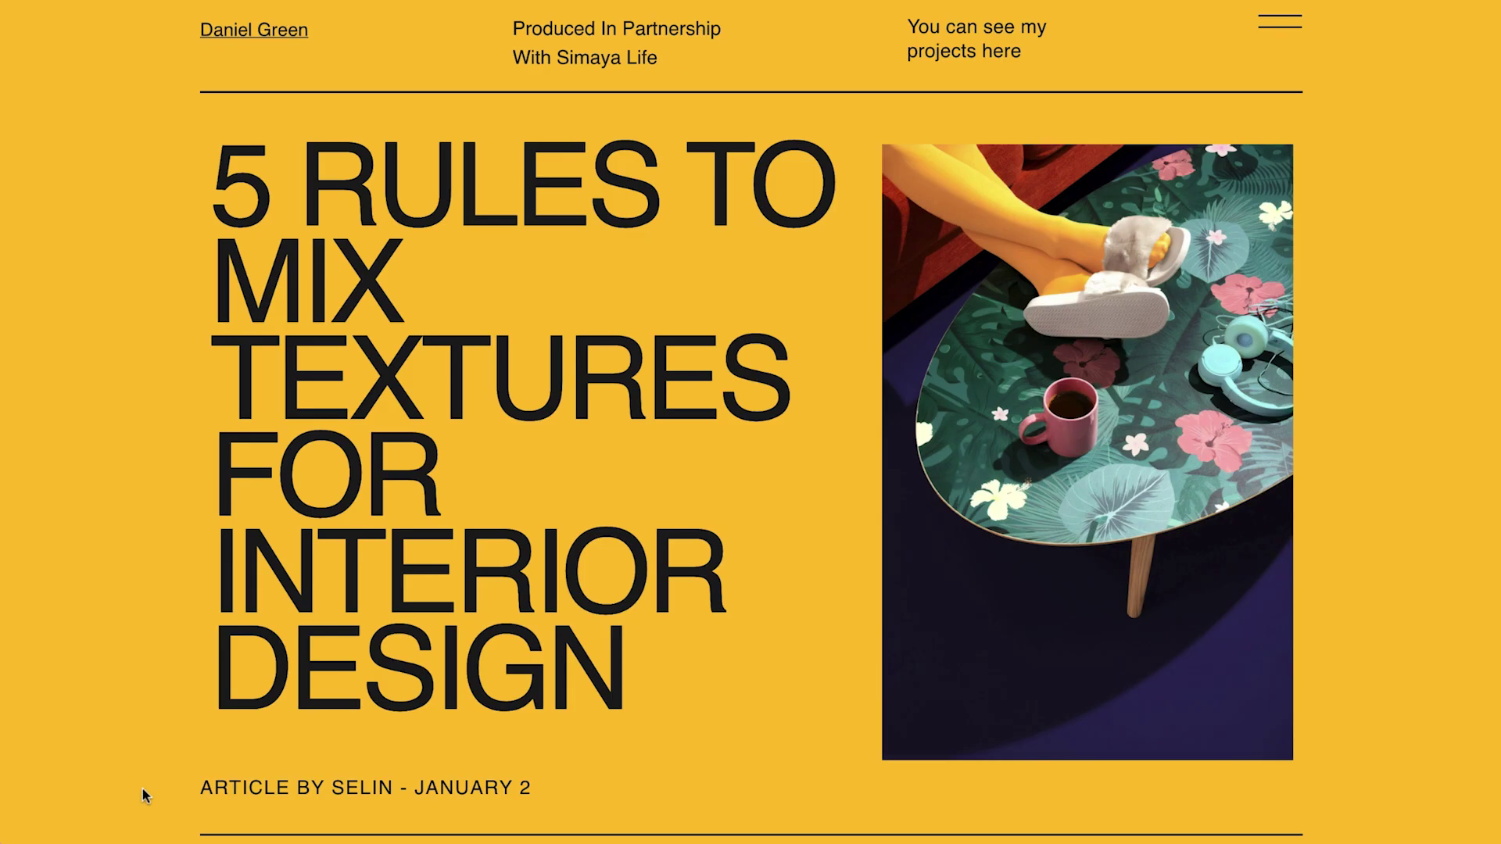
- Scroll down the page in the editor to the 03 MIX section
scroll(142, 789, "down", 7)
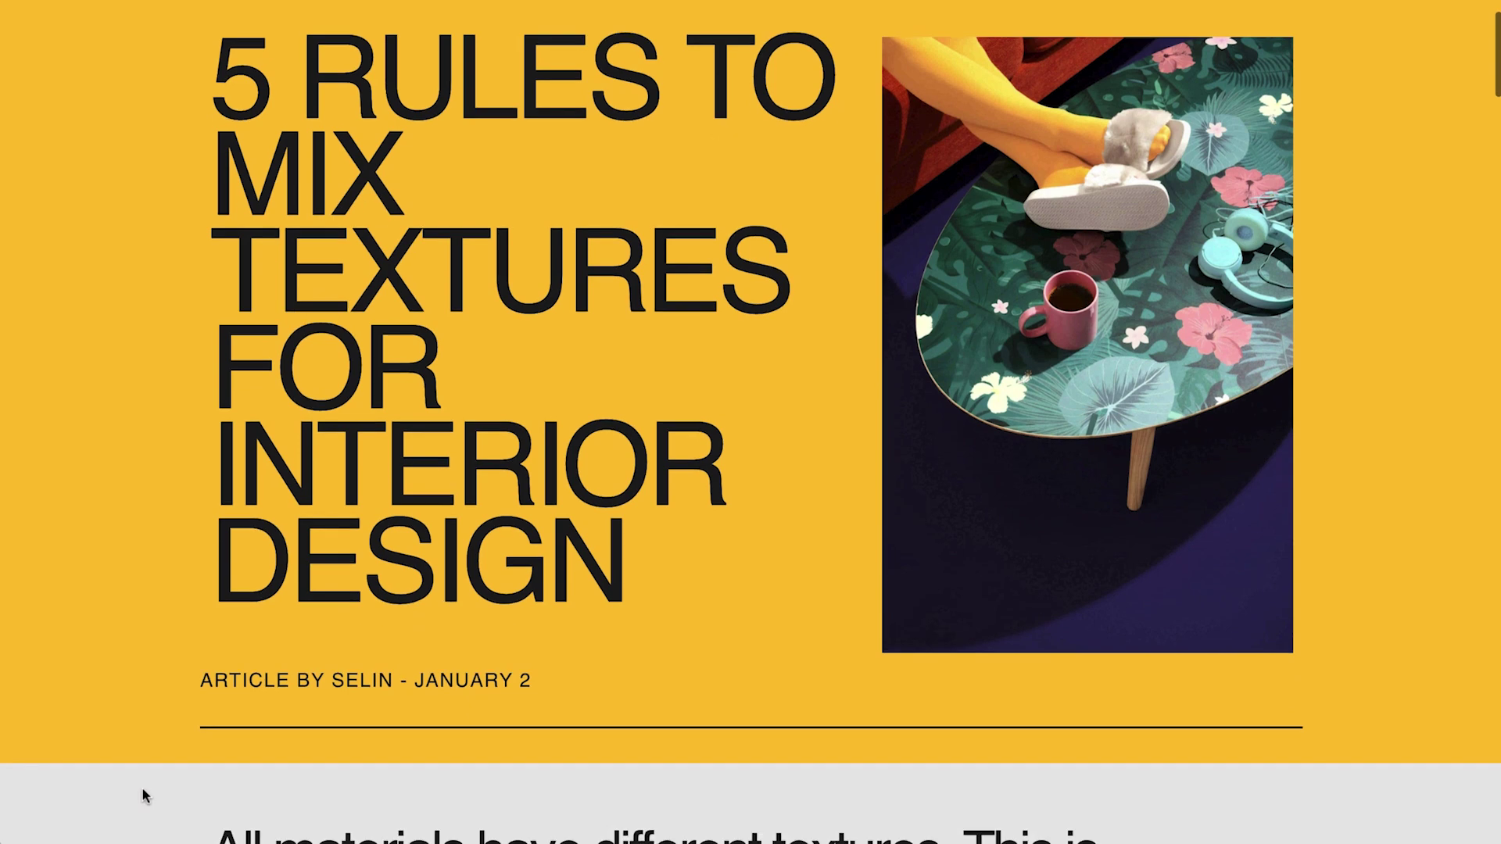
scroll(142, 796, "down", 9)
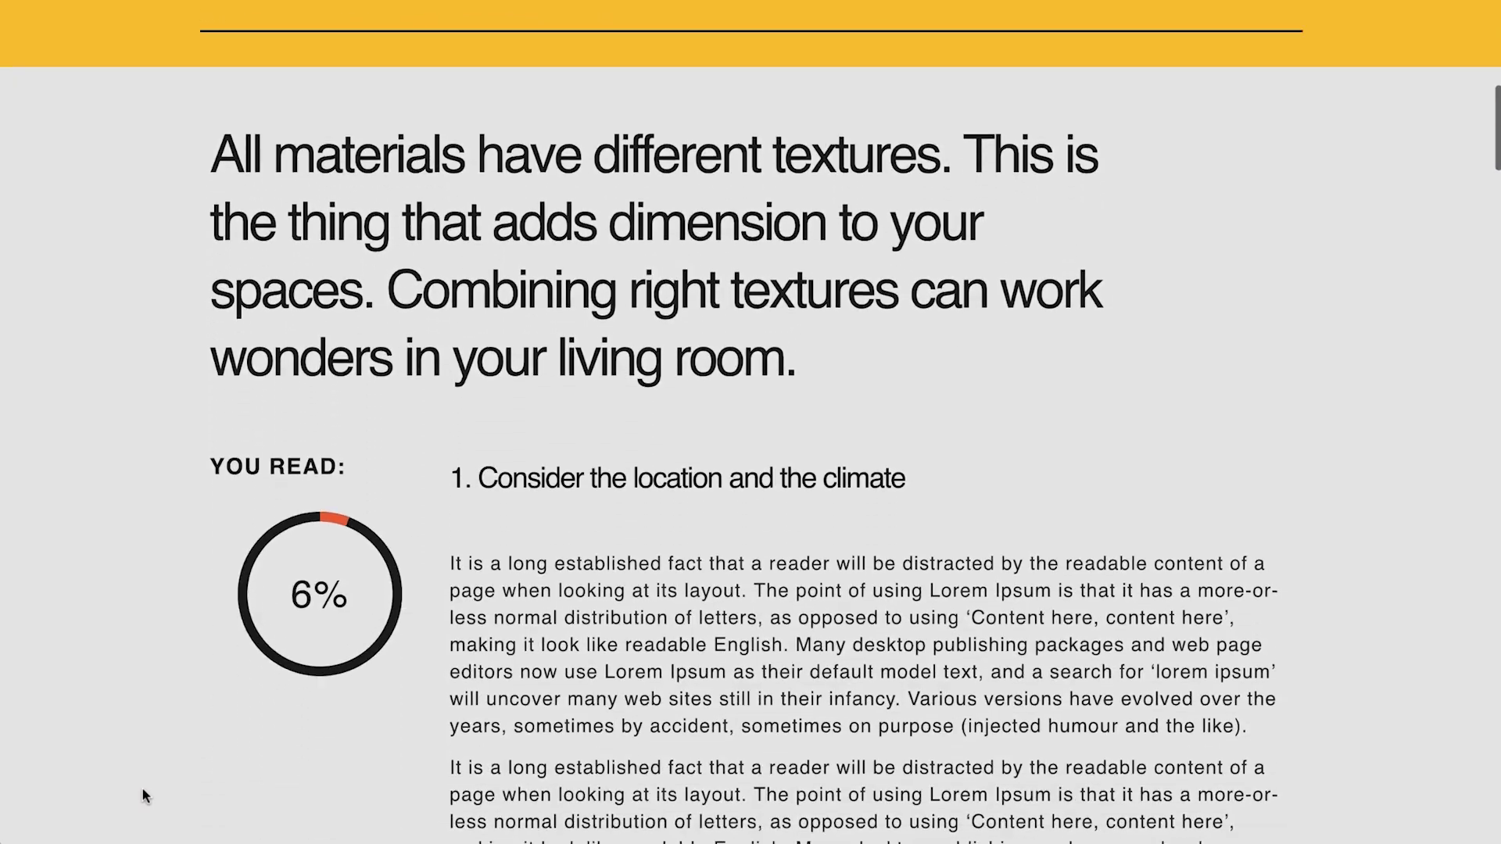
scroll(142, 796, "down", 9)
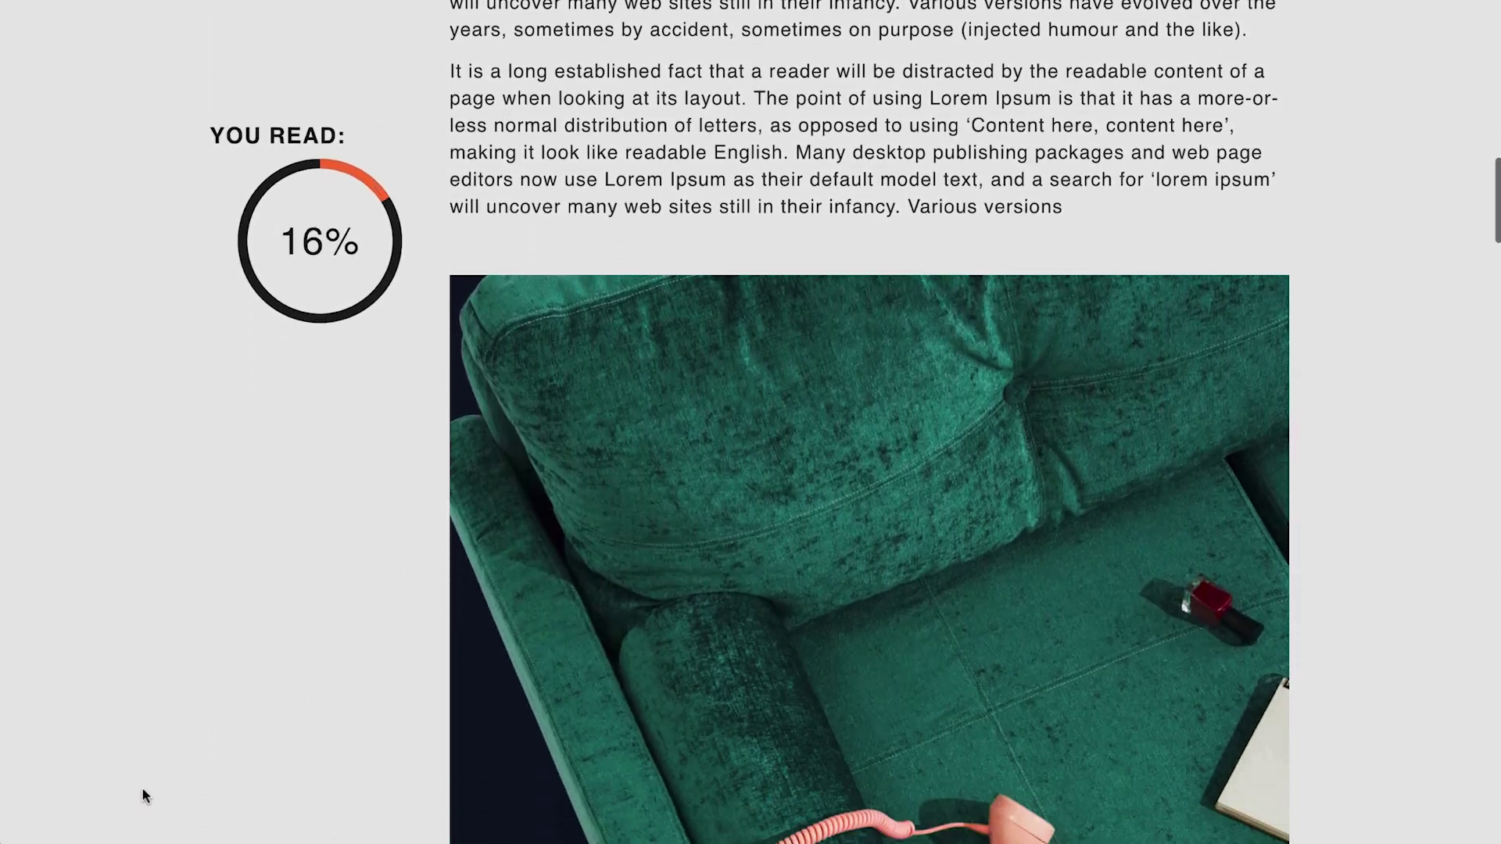
scroll(142, 795, "down", 9)
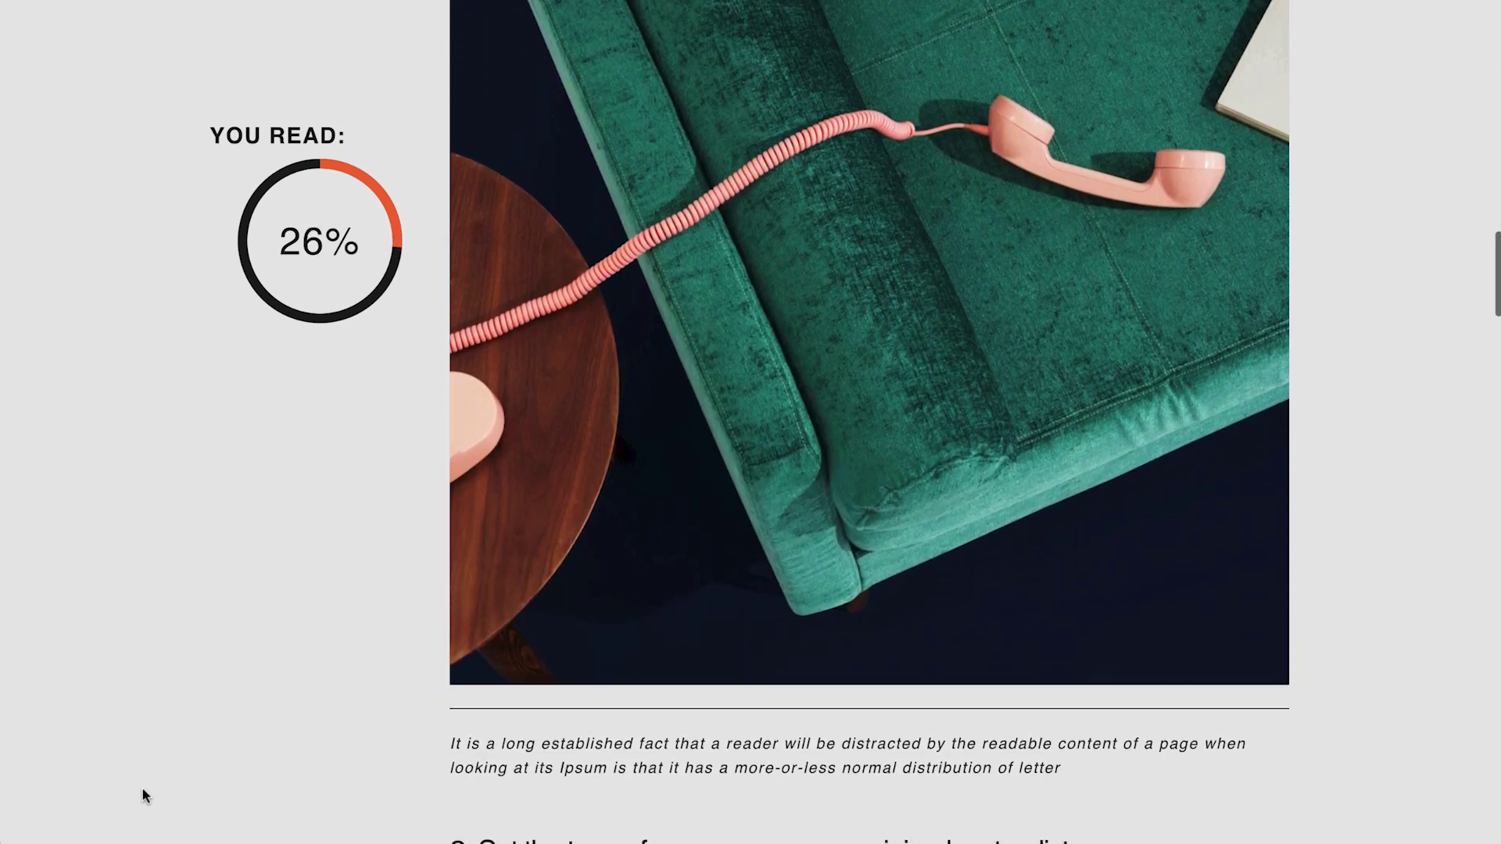
scroll(142, 796, "down", 5)
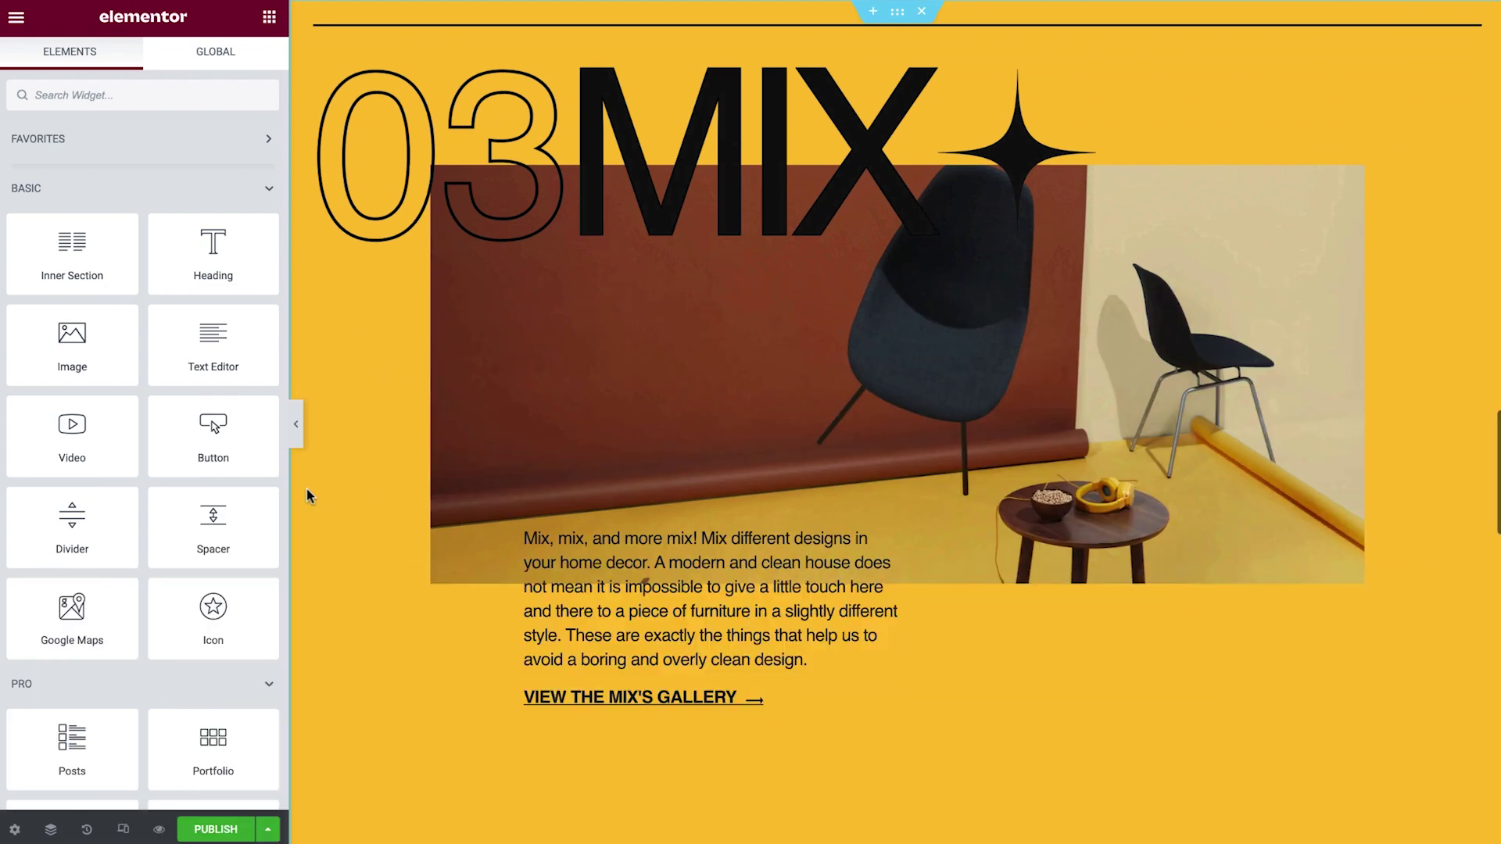
- Search for 'progress' and add a Progress Tracker below the 05 TEXTURE content
scroll(306, 490, "down", 20)
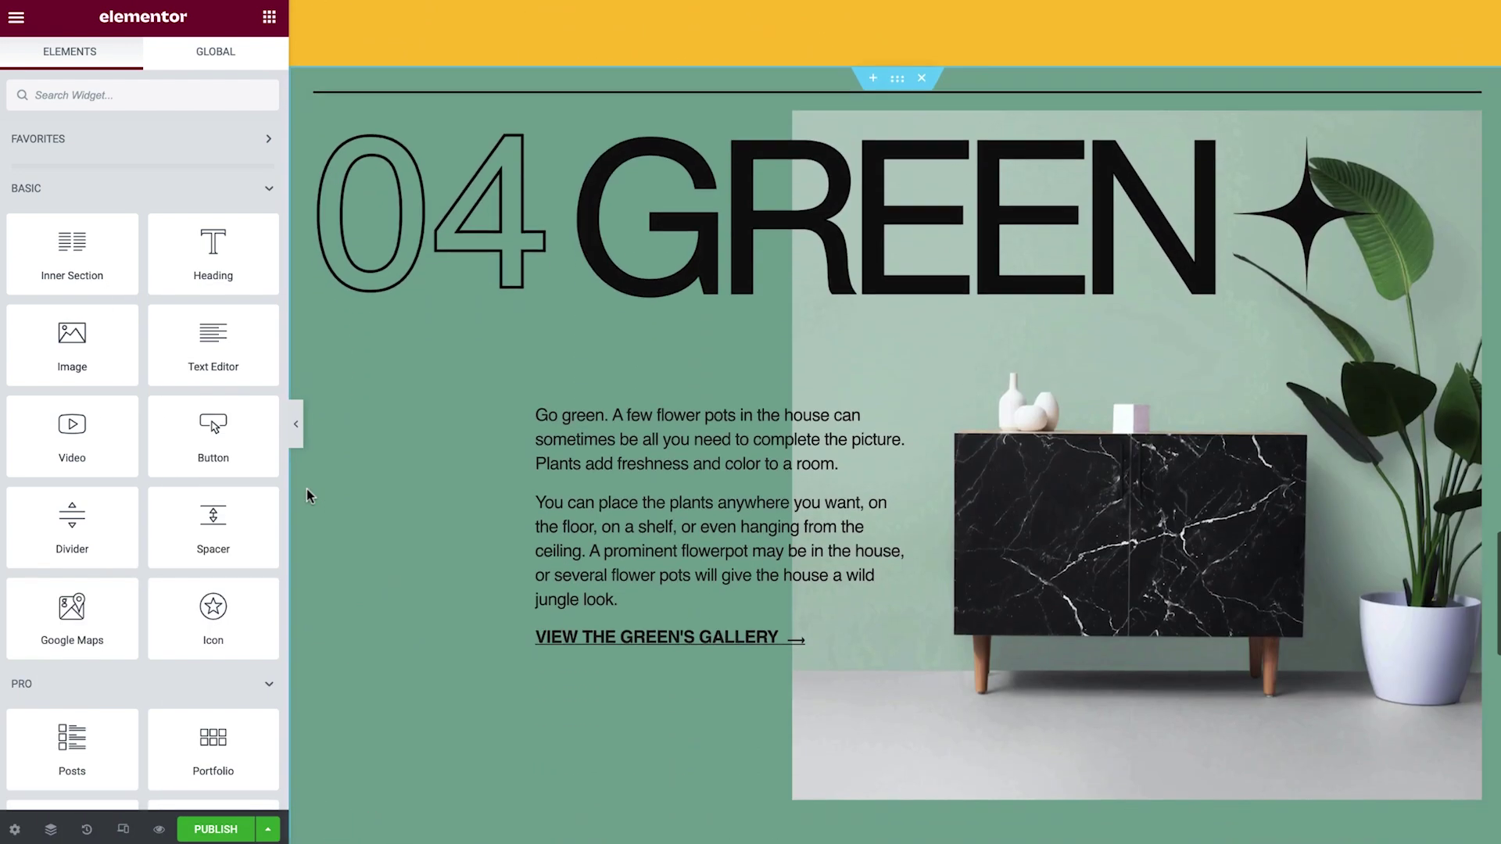
scroll(306, 489, "down", 3)
left_click(137, 95)
type("plogress")
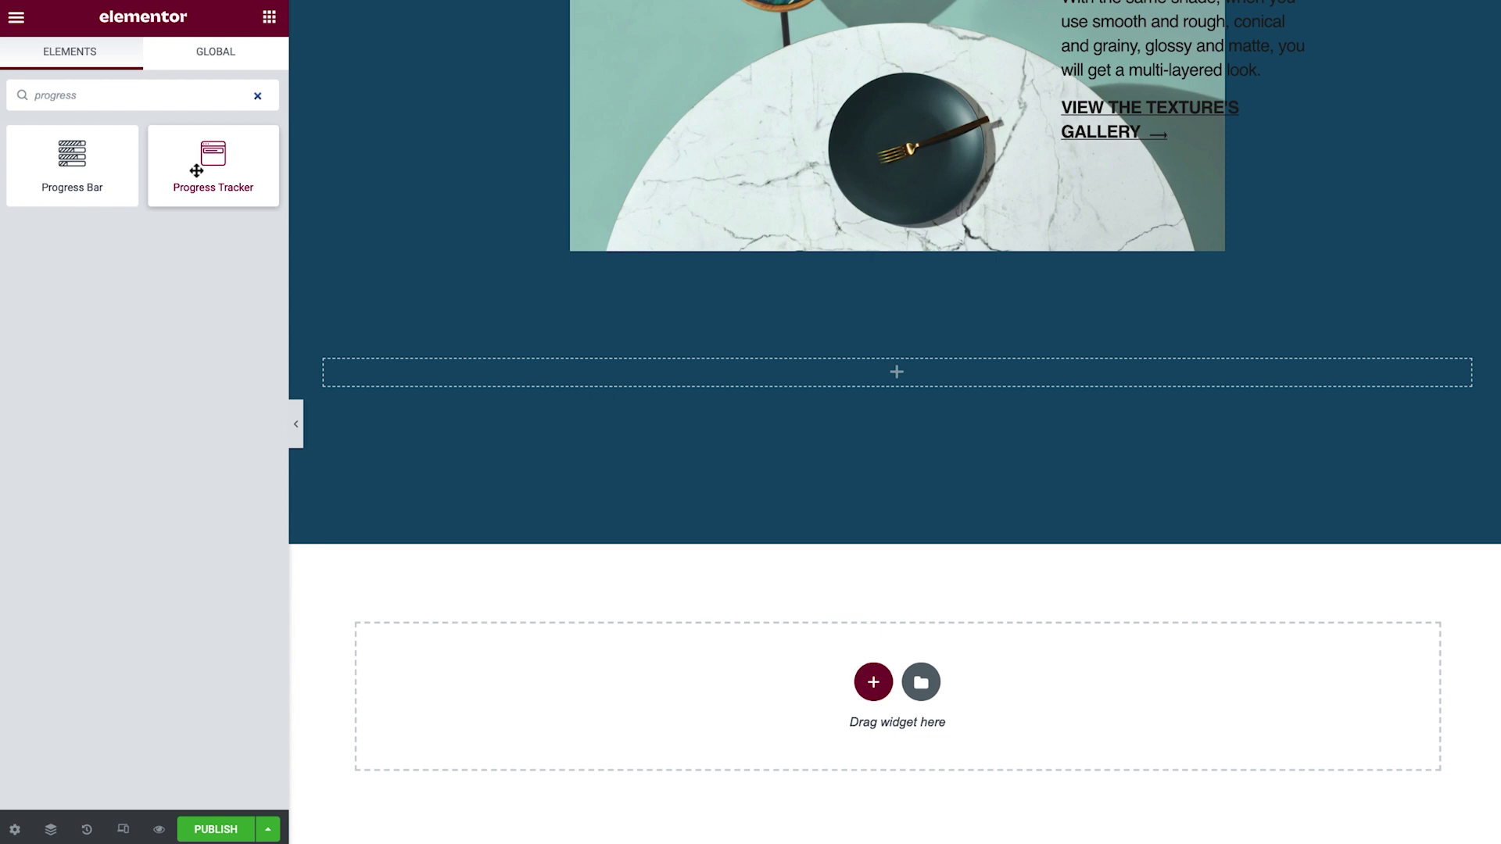
left_click_drag(196, 170, 397, 392)
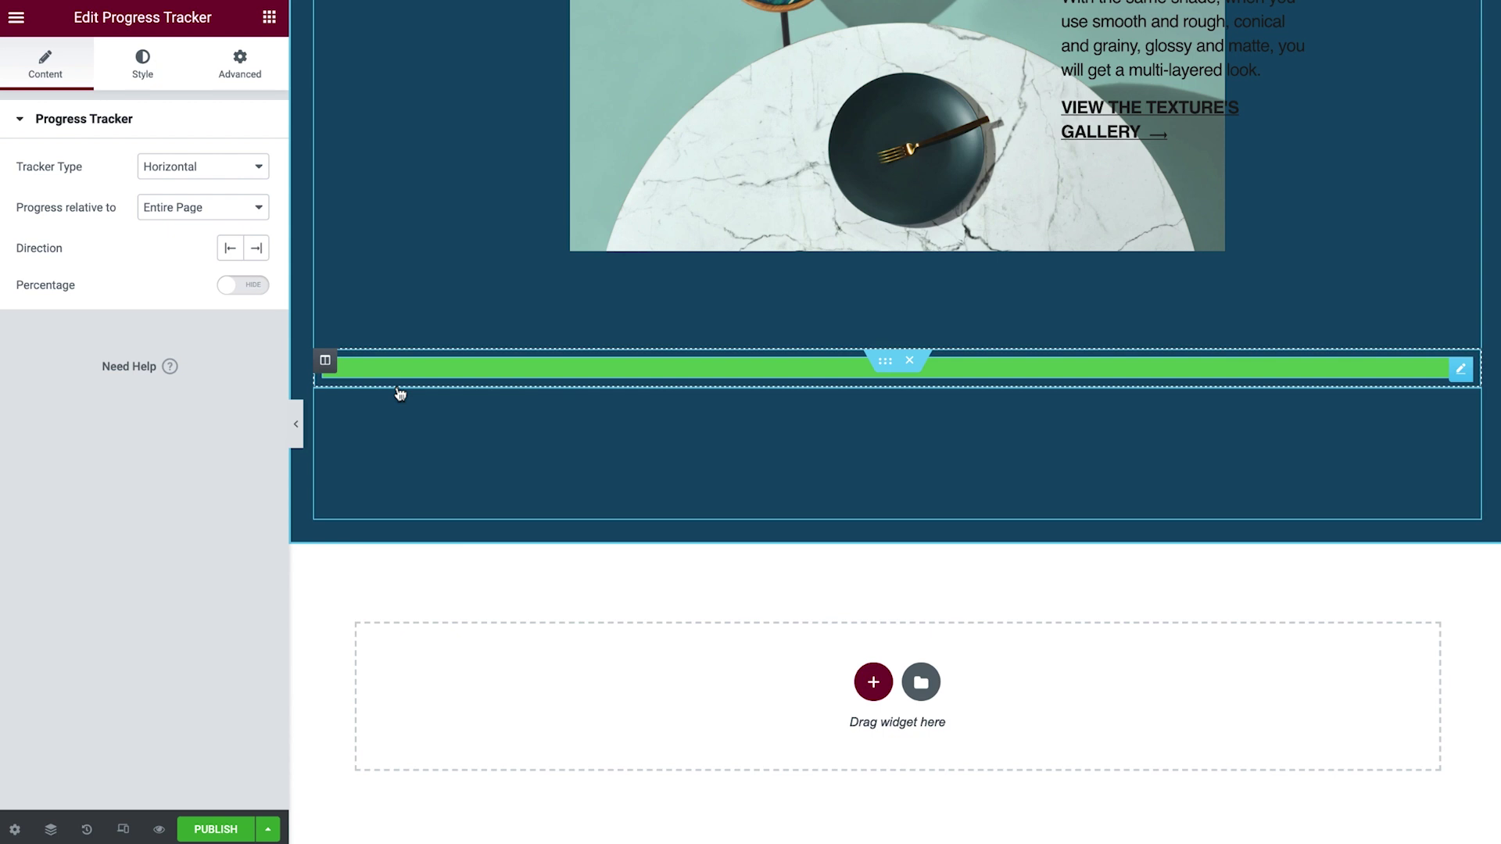
- Make the tracker's inner section sticky to the Bottom in Motion Effects
left_click(881, 362)
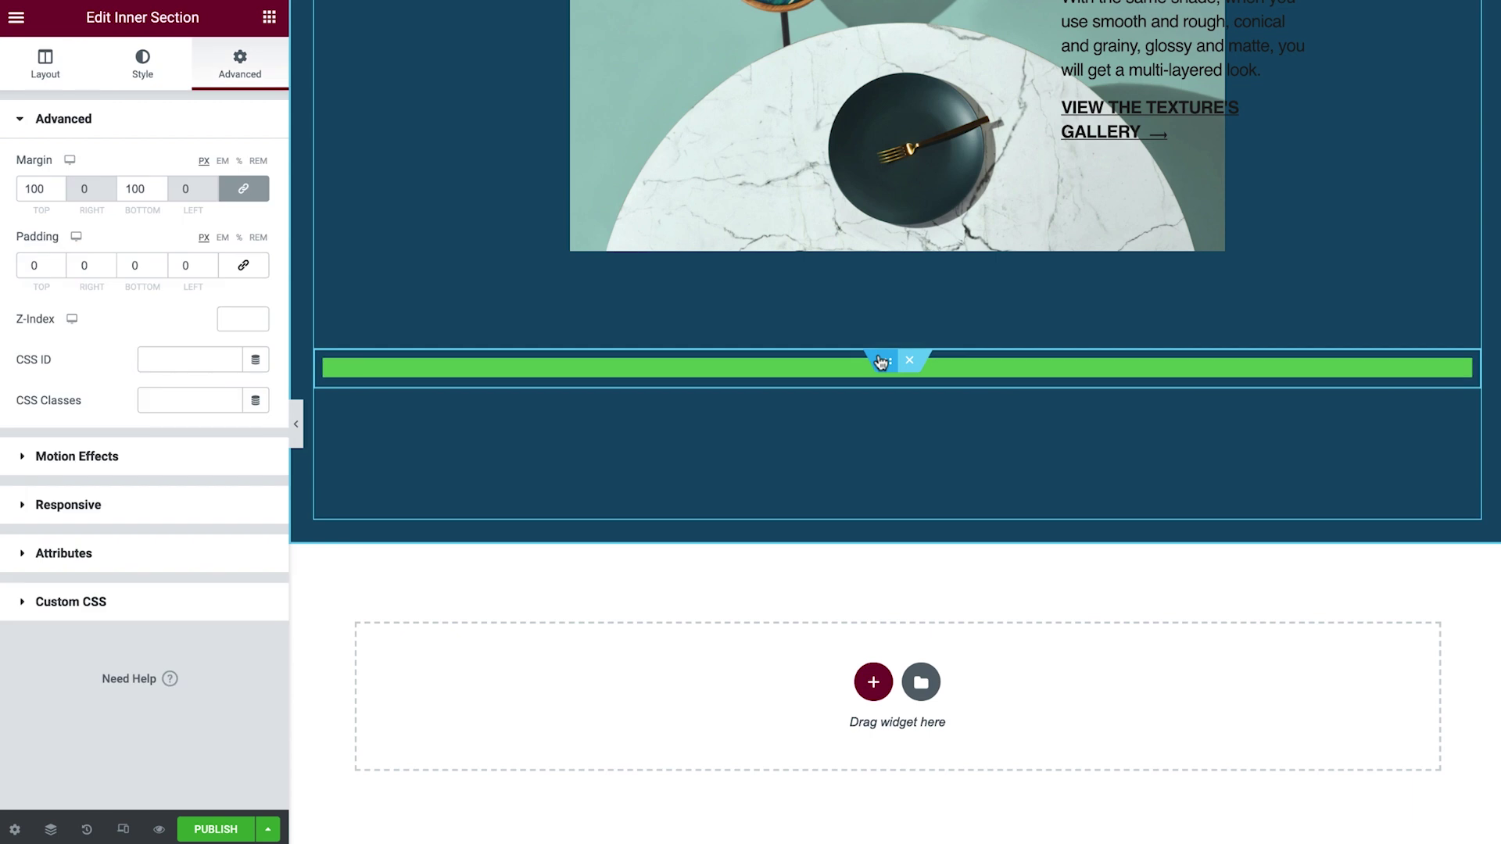
left_click(202, 453)
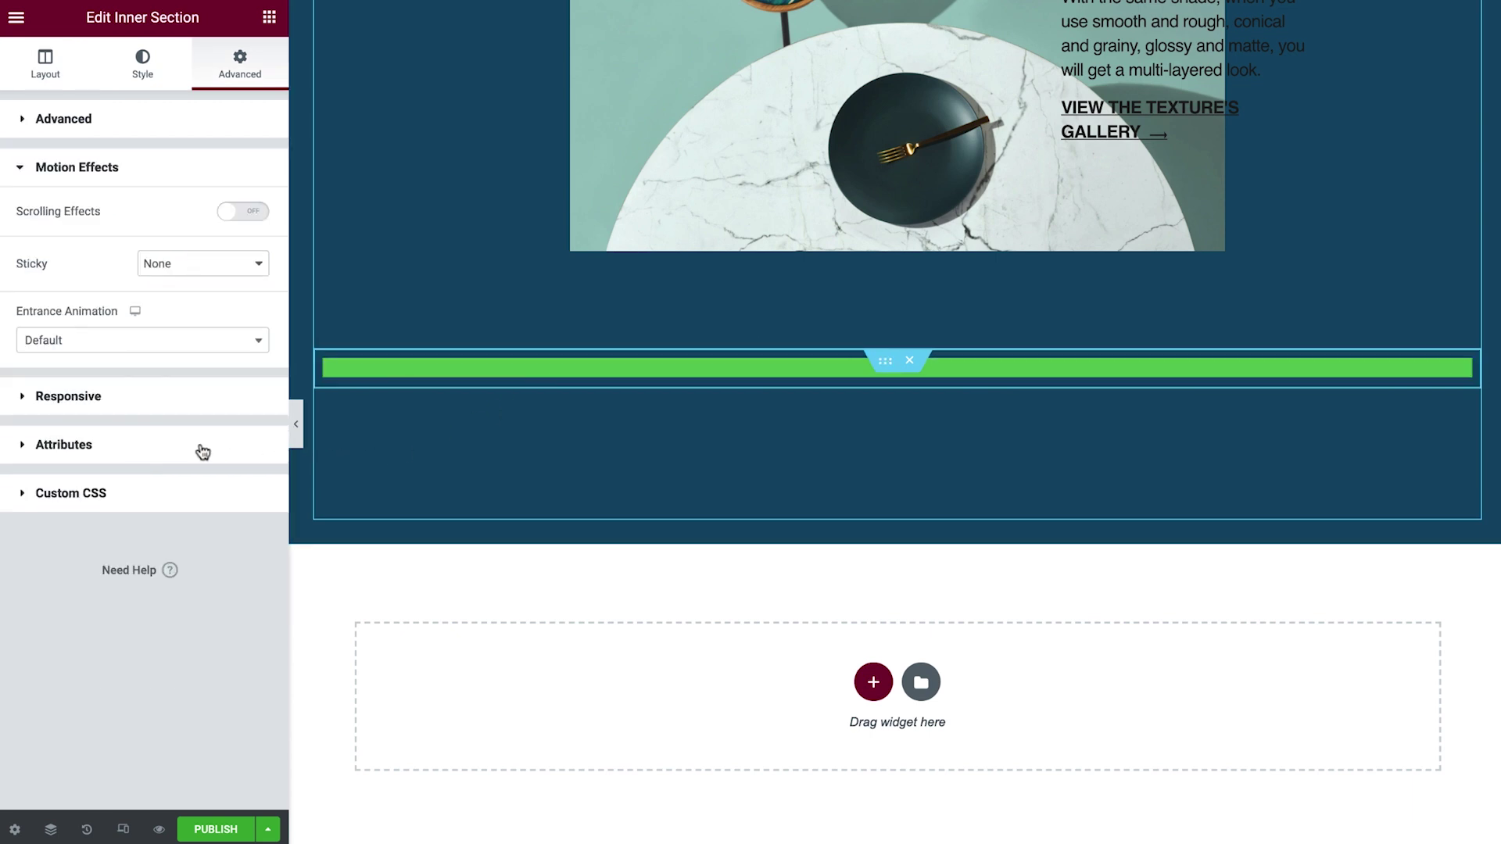
left_click(244, 264)
left_click(243, 304)
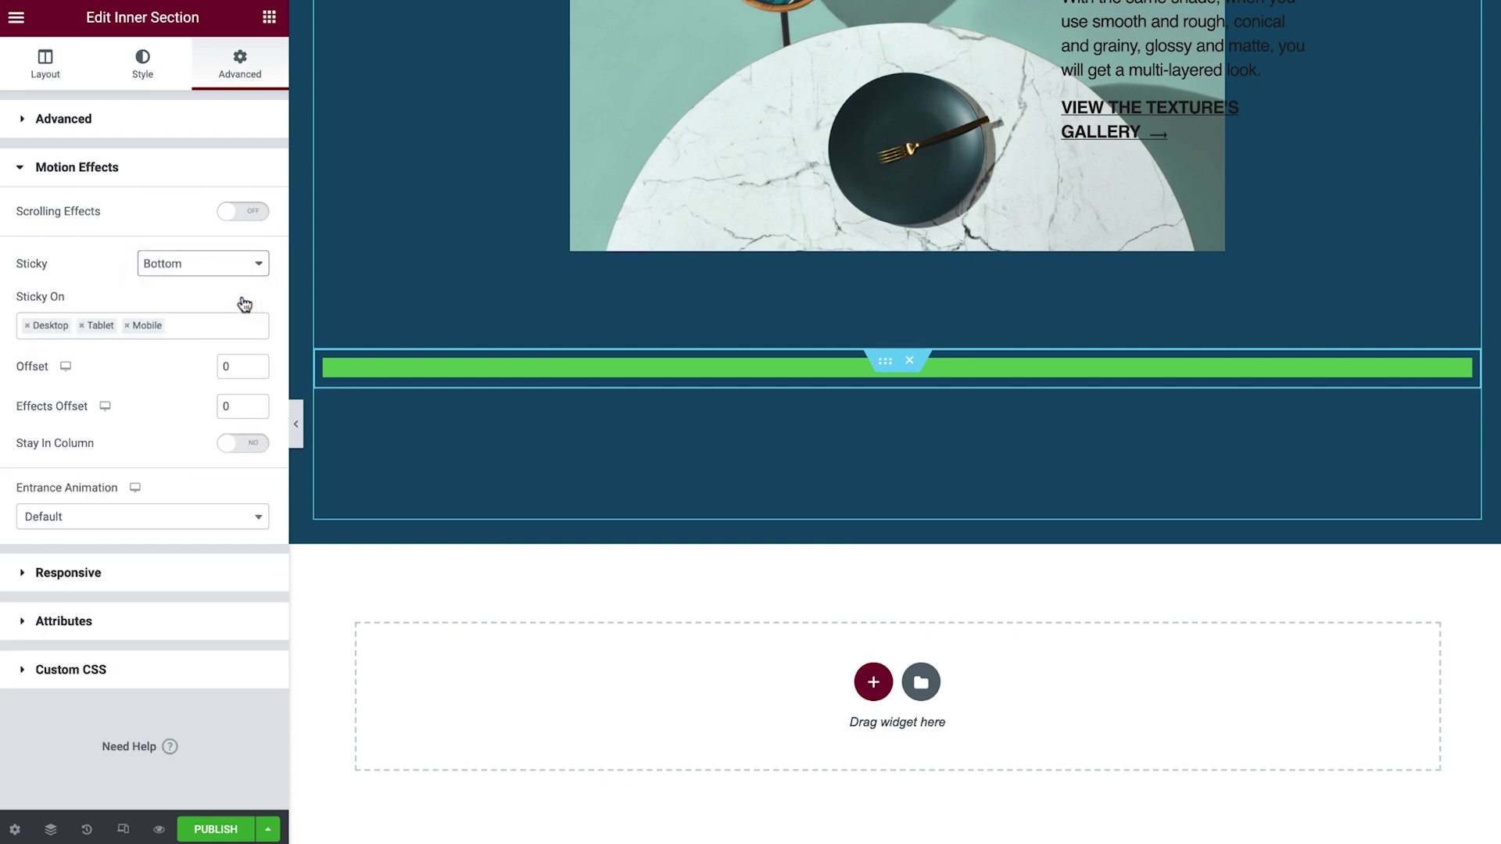
left_click(159, 831)
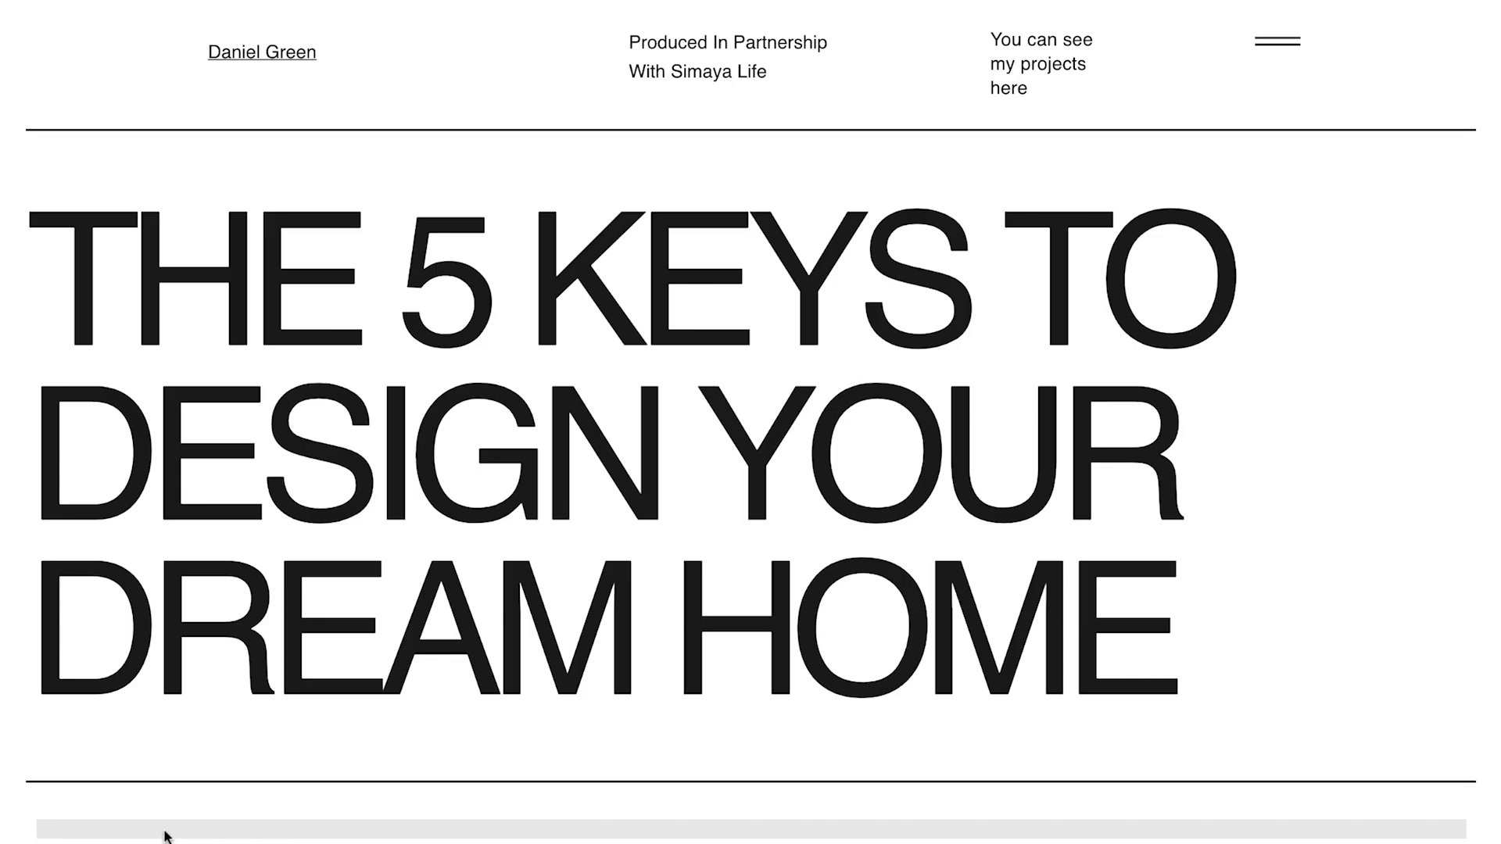
scroll(184, 813, "down", 10)
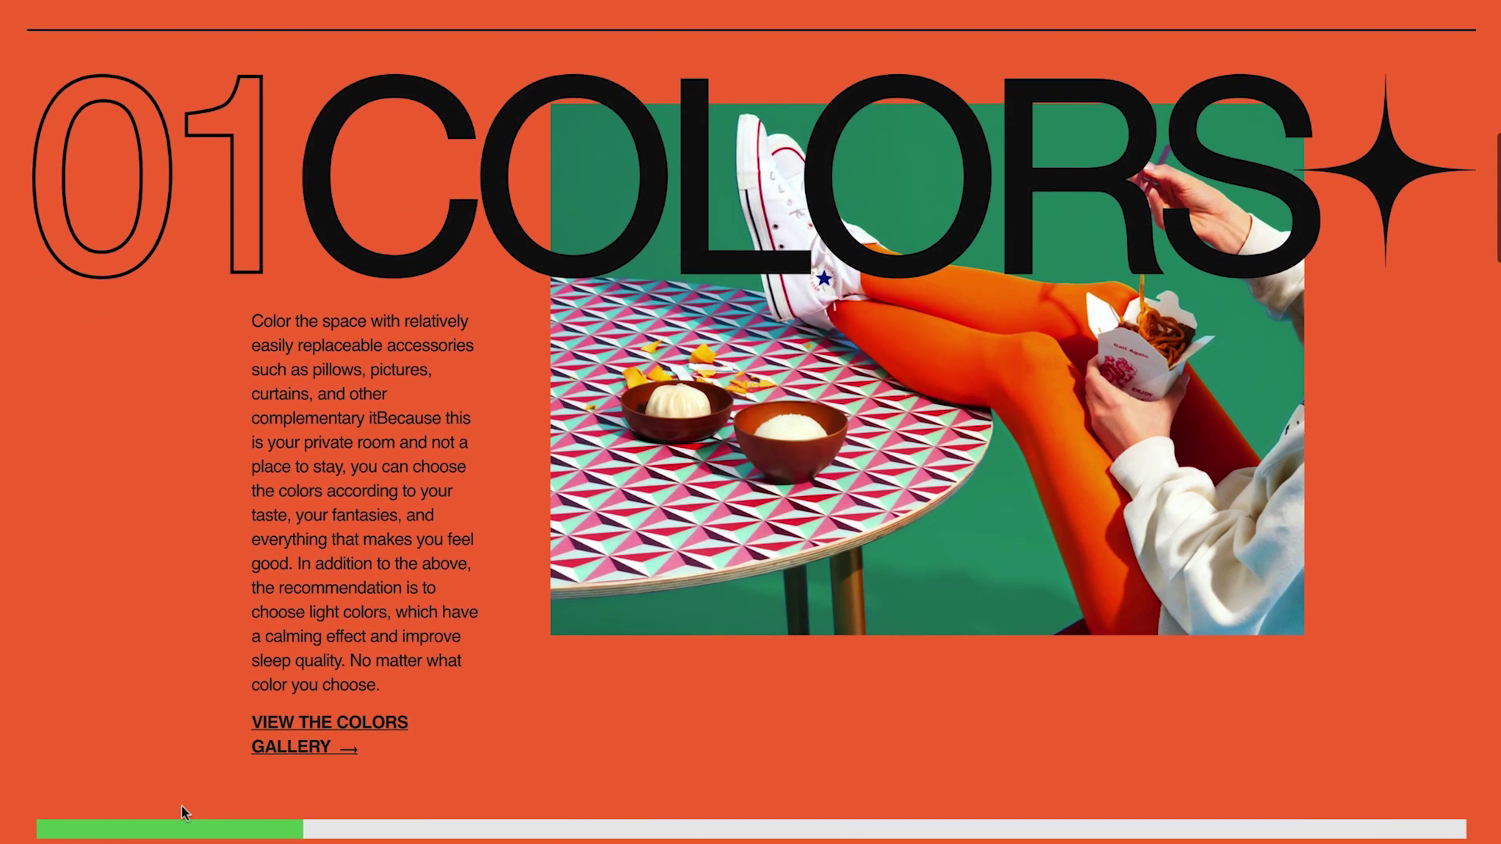
scroll(181, 807, "down", 10)
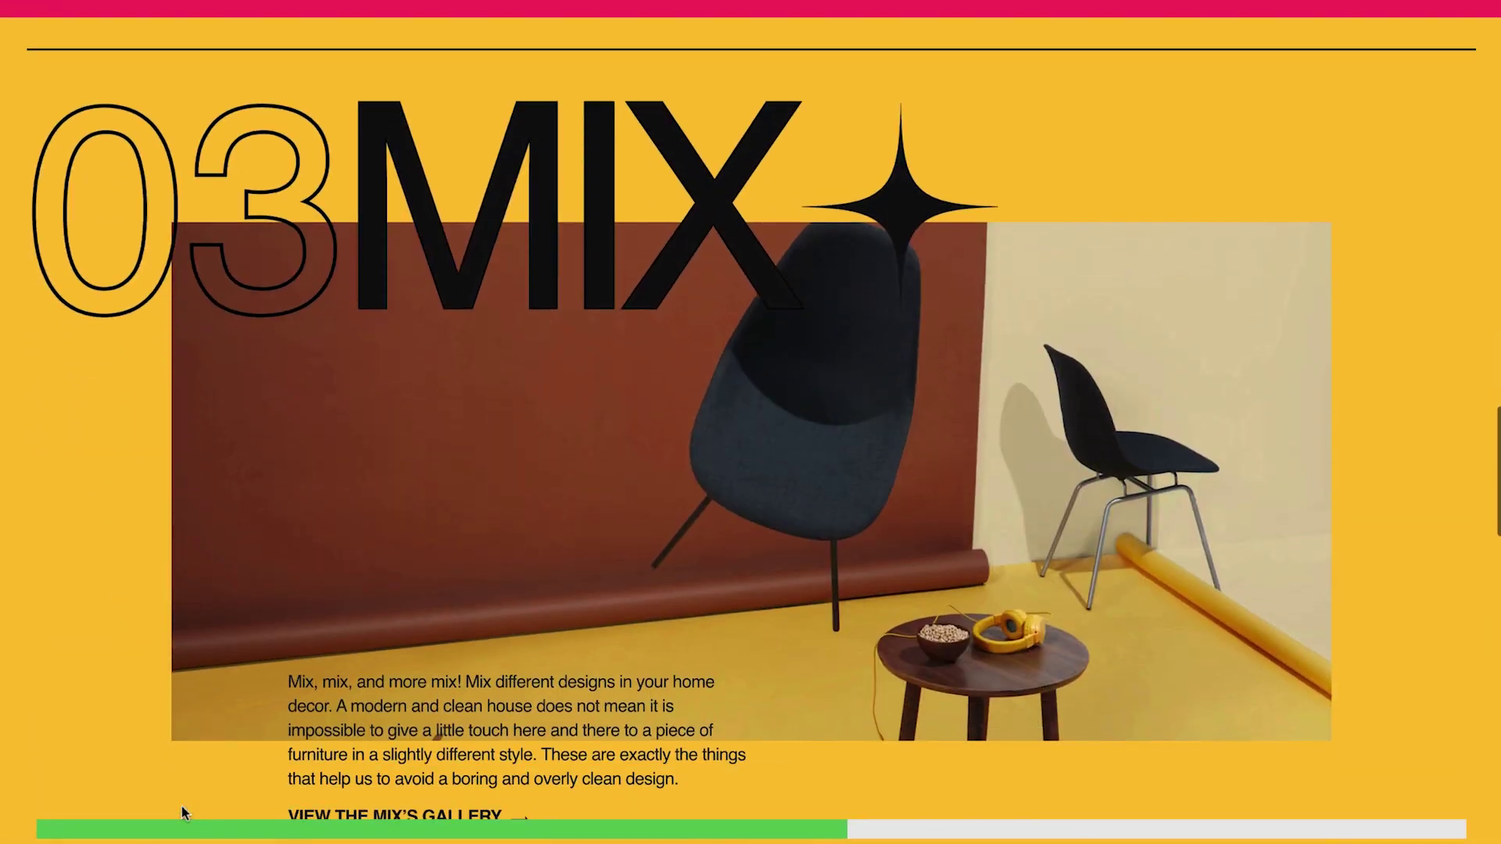
scroll(182, 808, "down", 5)
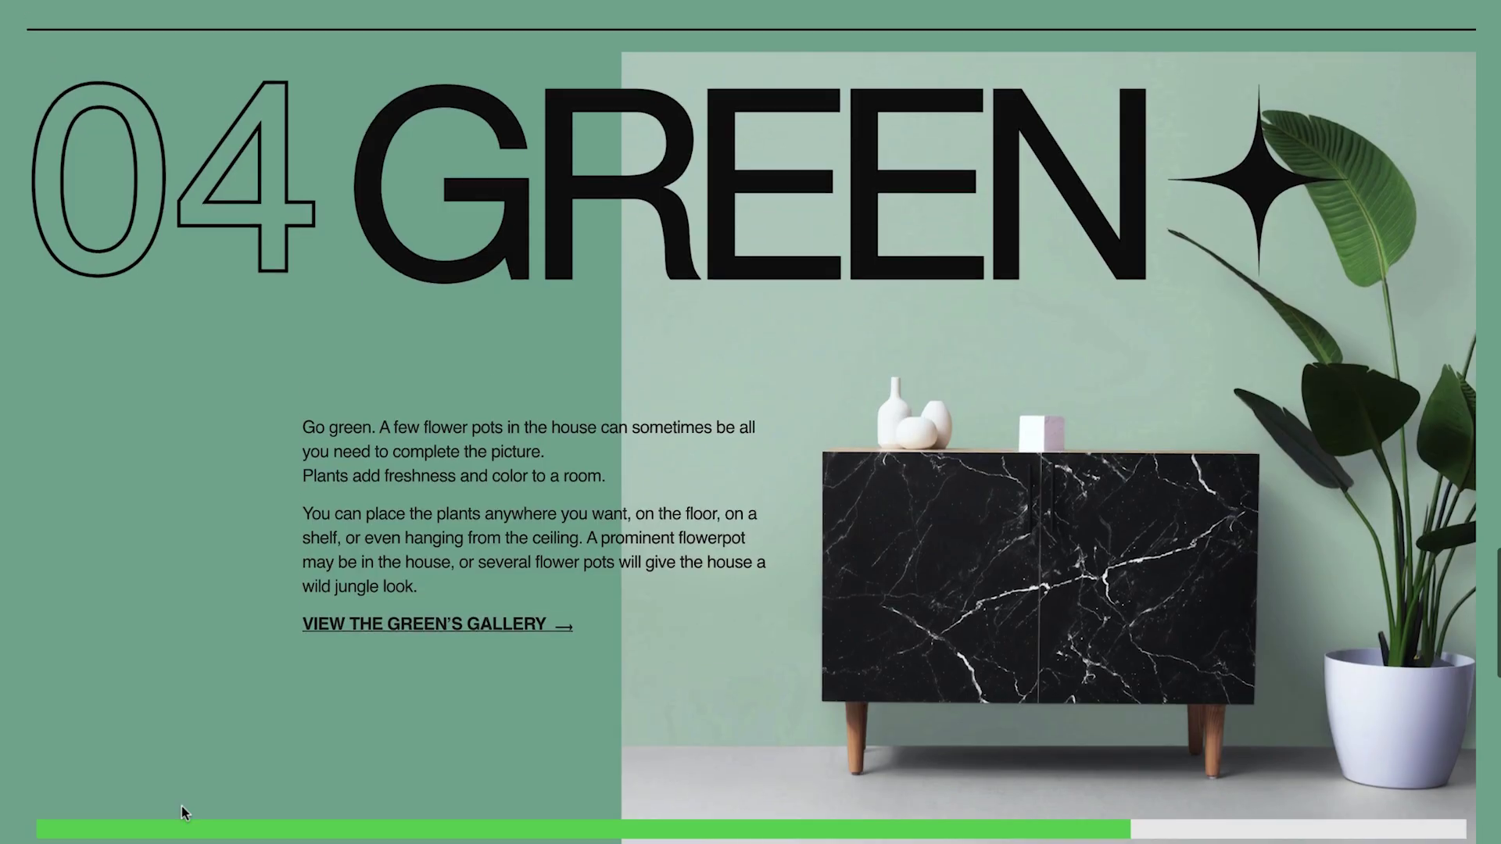
scroll(181, 807, "down", 5)
scroll(181, 813, "down", 1)
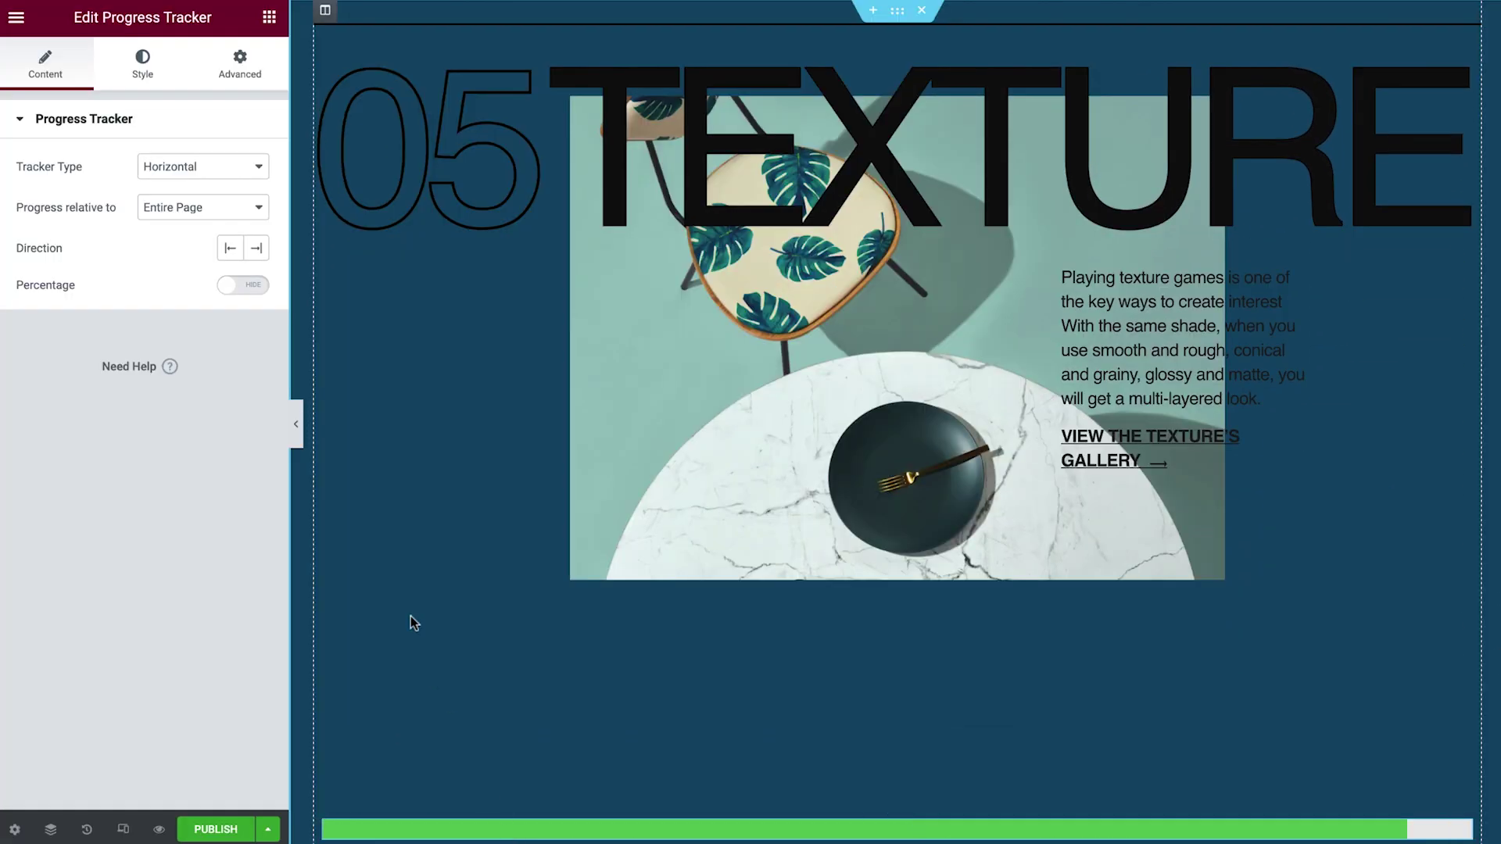
left_click(211, 177)
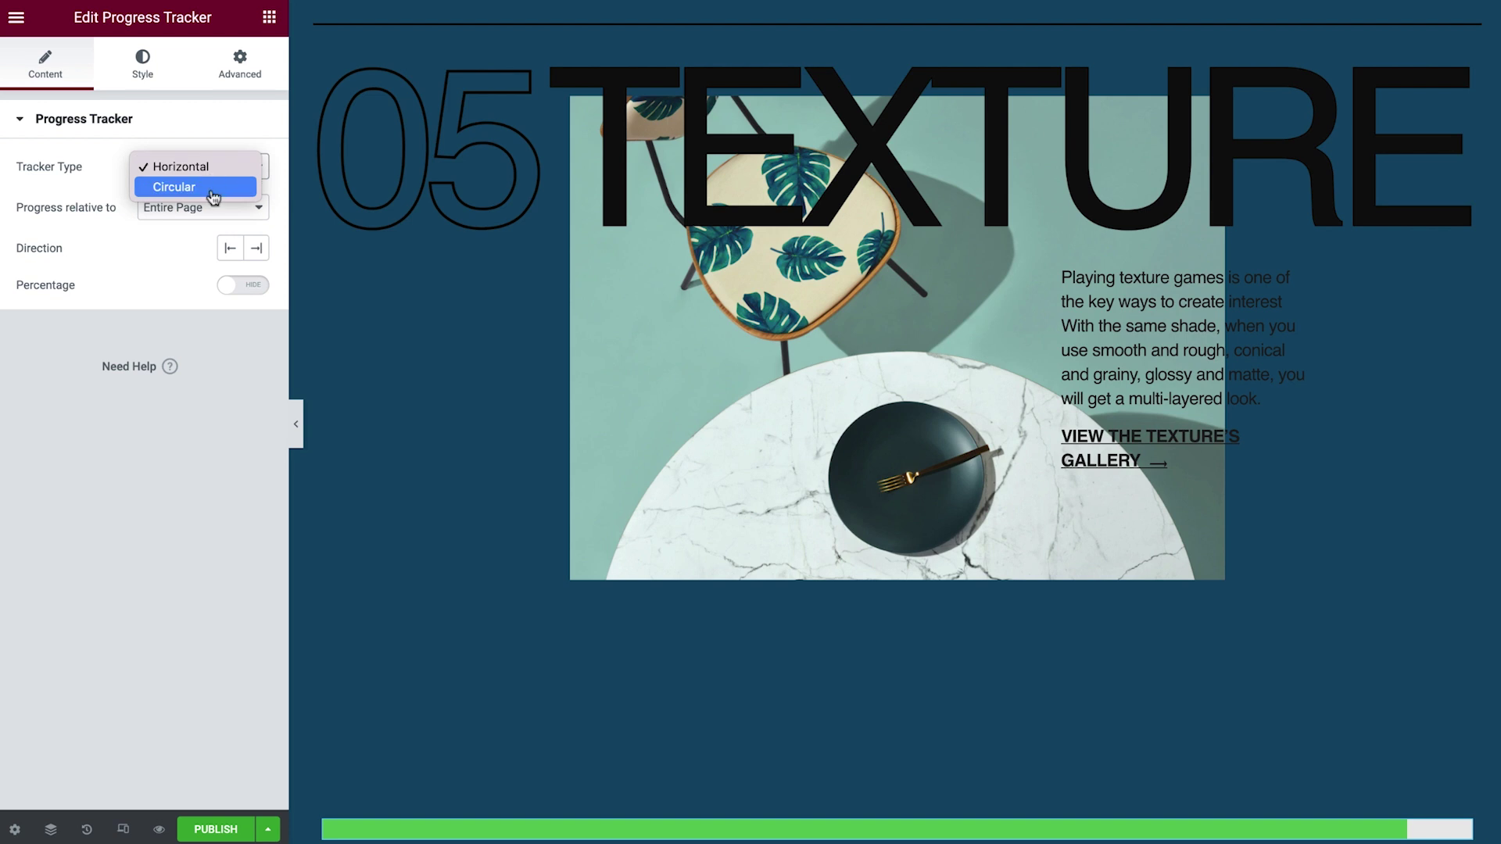
left_click(213, 187)
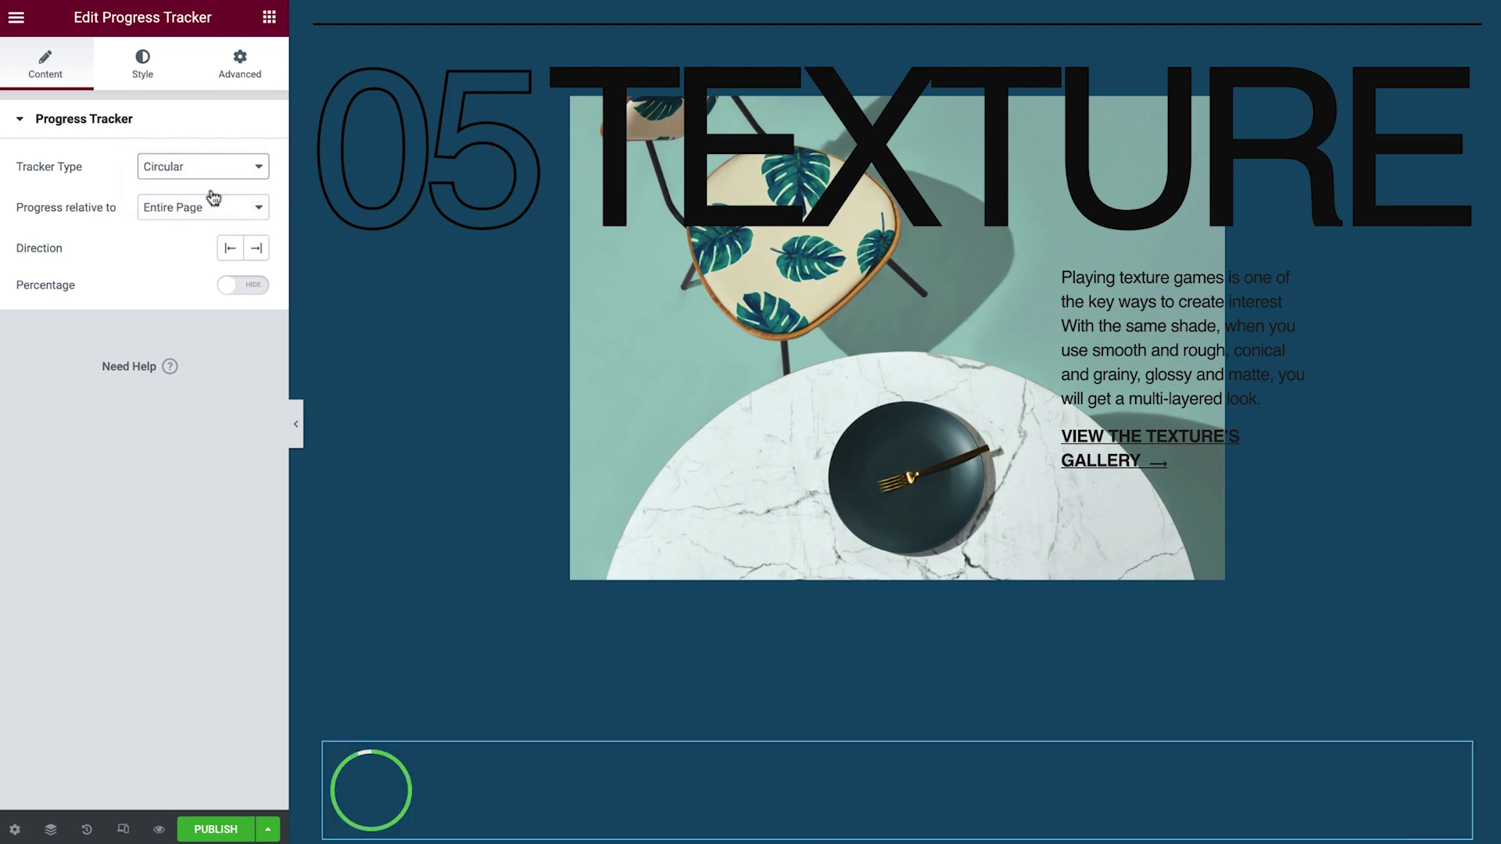
left_click(215, 176)
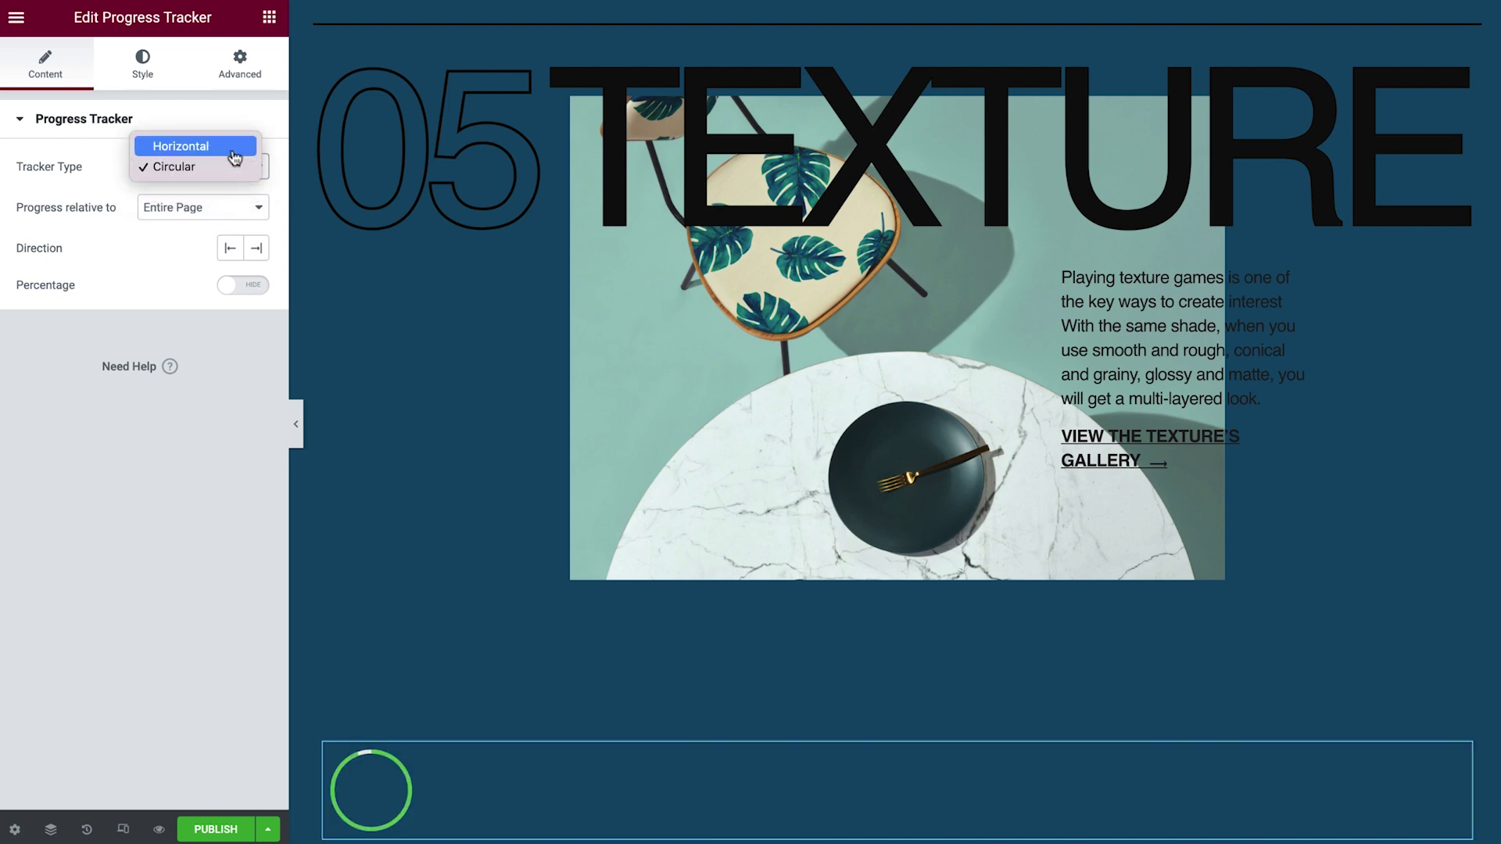
left_click(230, 147)
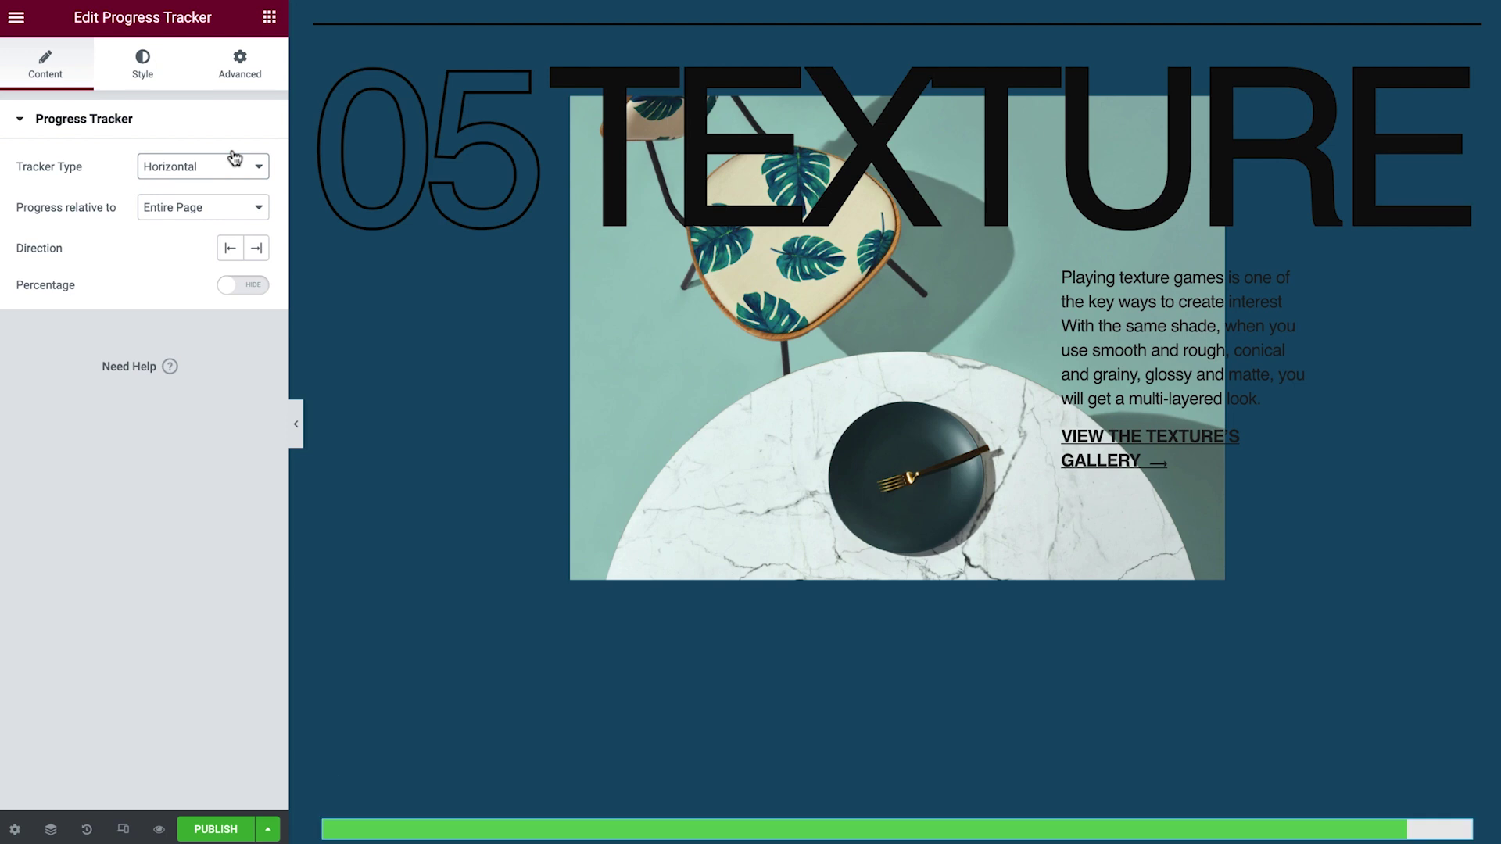
left_click(242, 210)
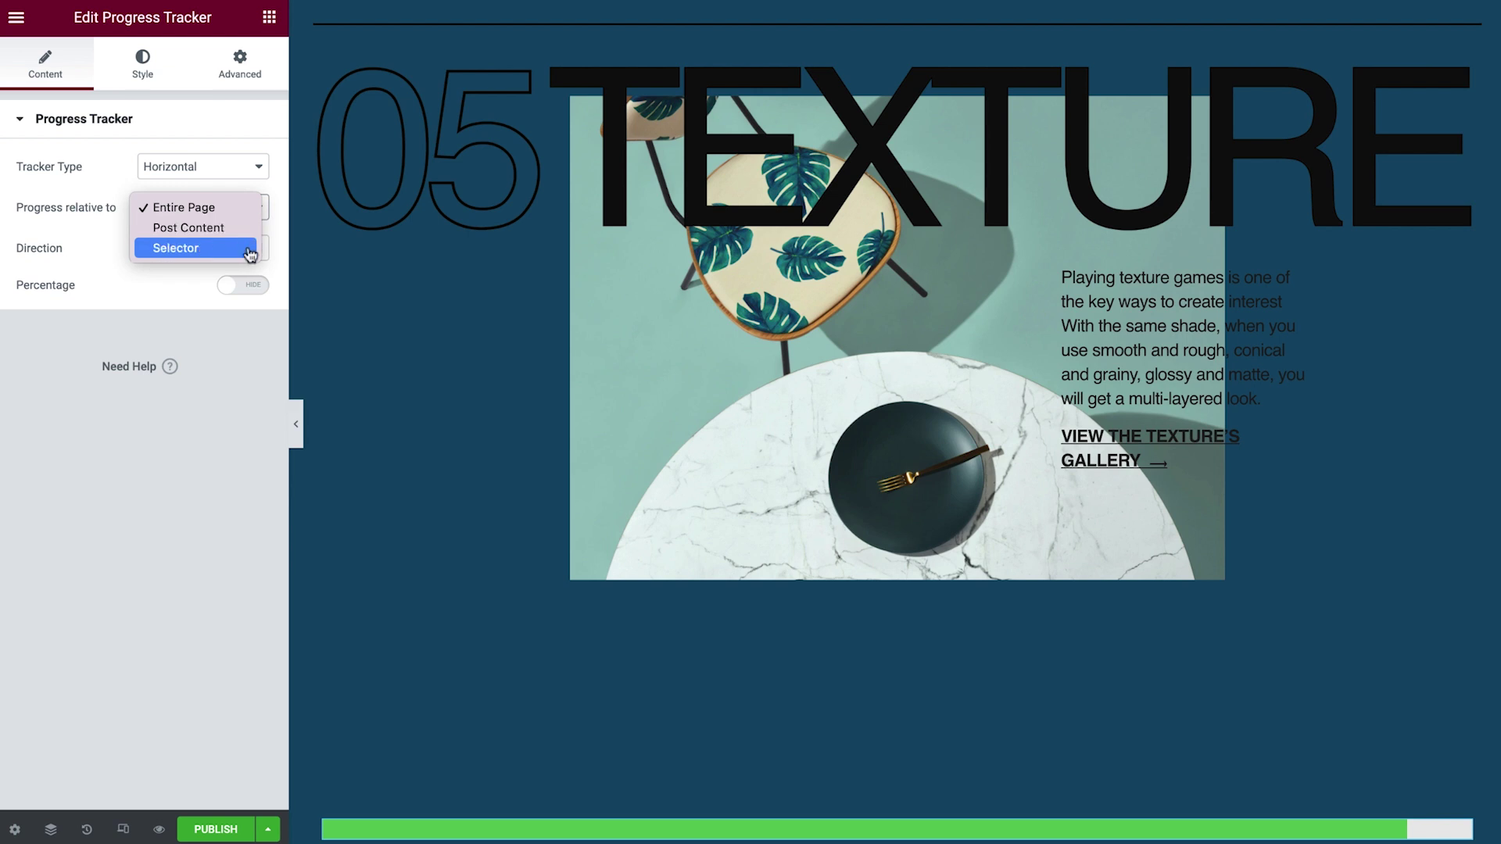
left_click(250, 217)
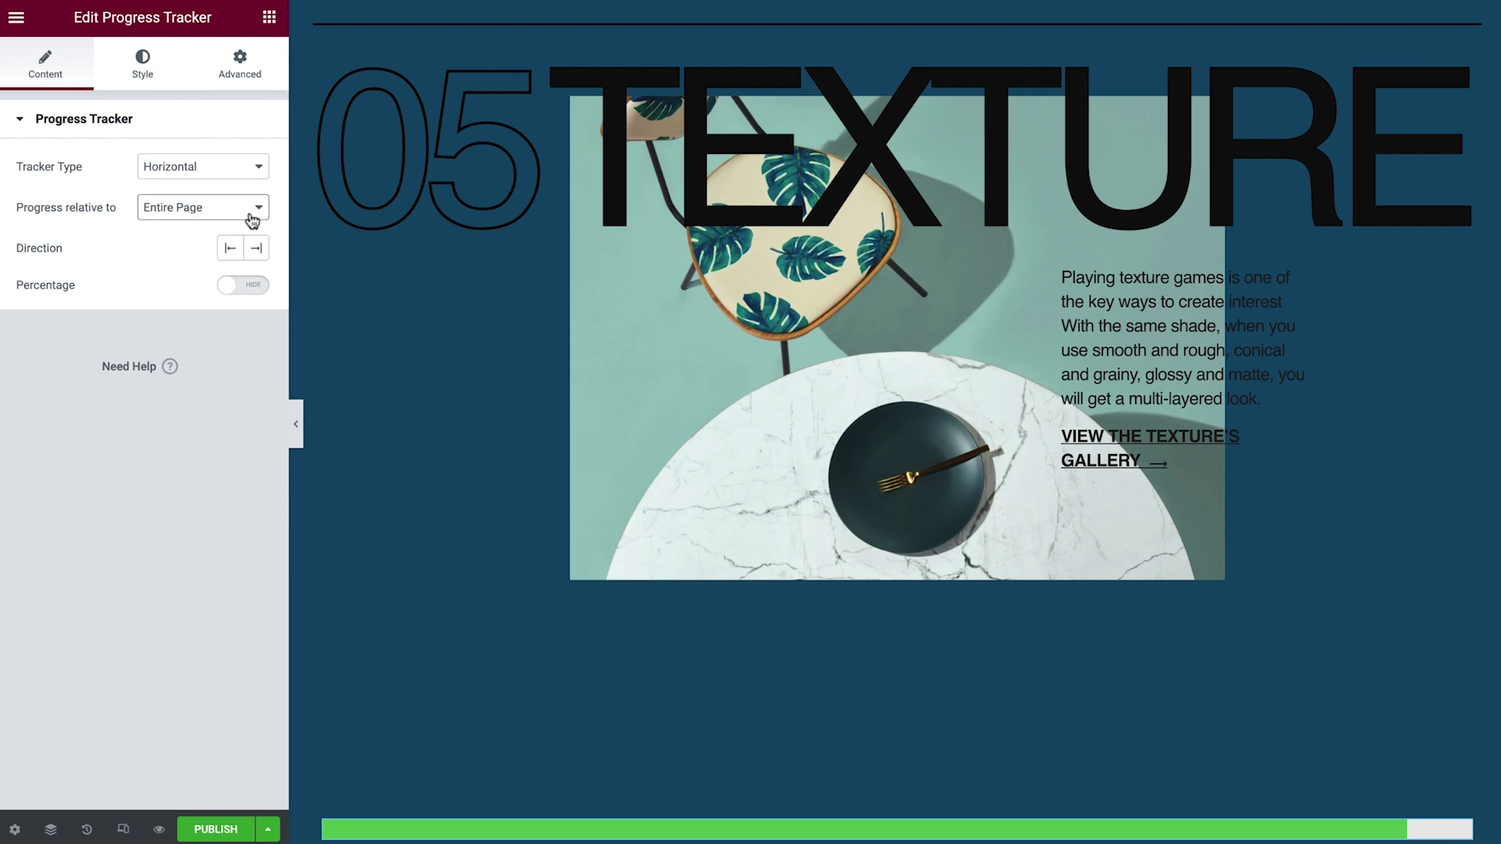
- Try a right-to-left fill direction, then set the bar back to fill from the left
left_click(242, 258)
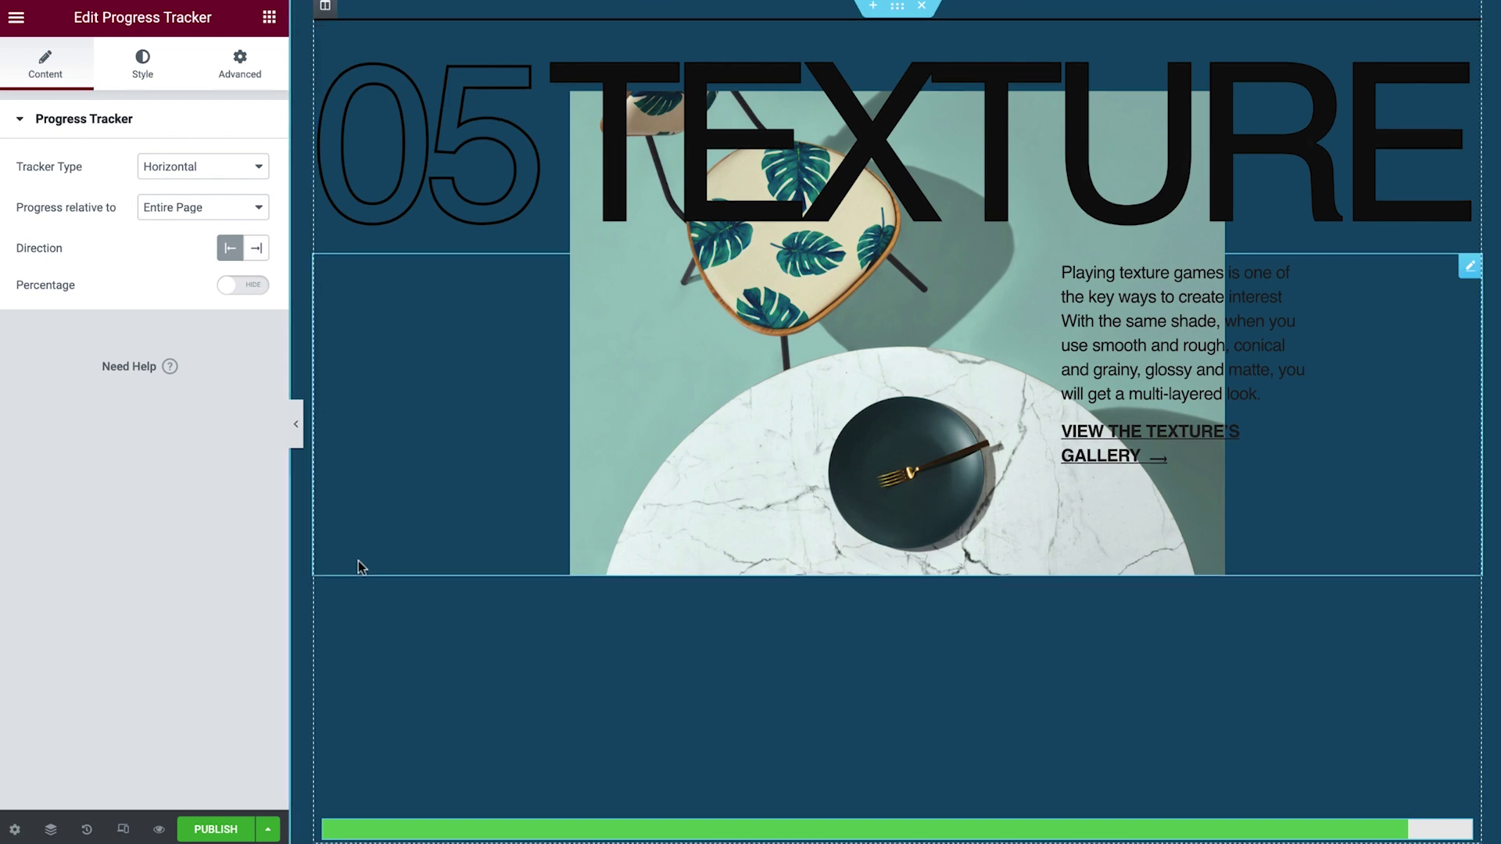
scroll(357, 561, "down", 3)
scroll(358, 560, "up", 3)
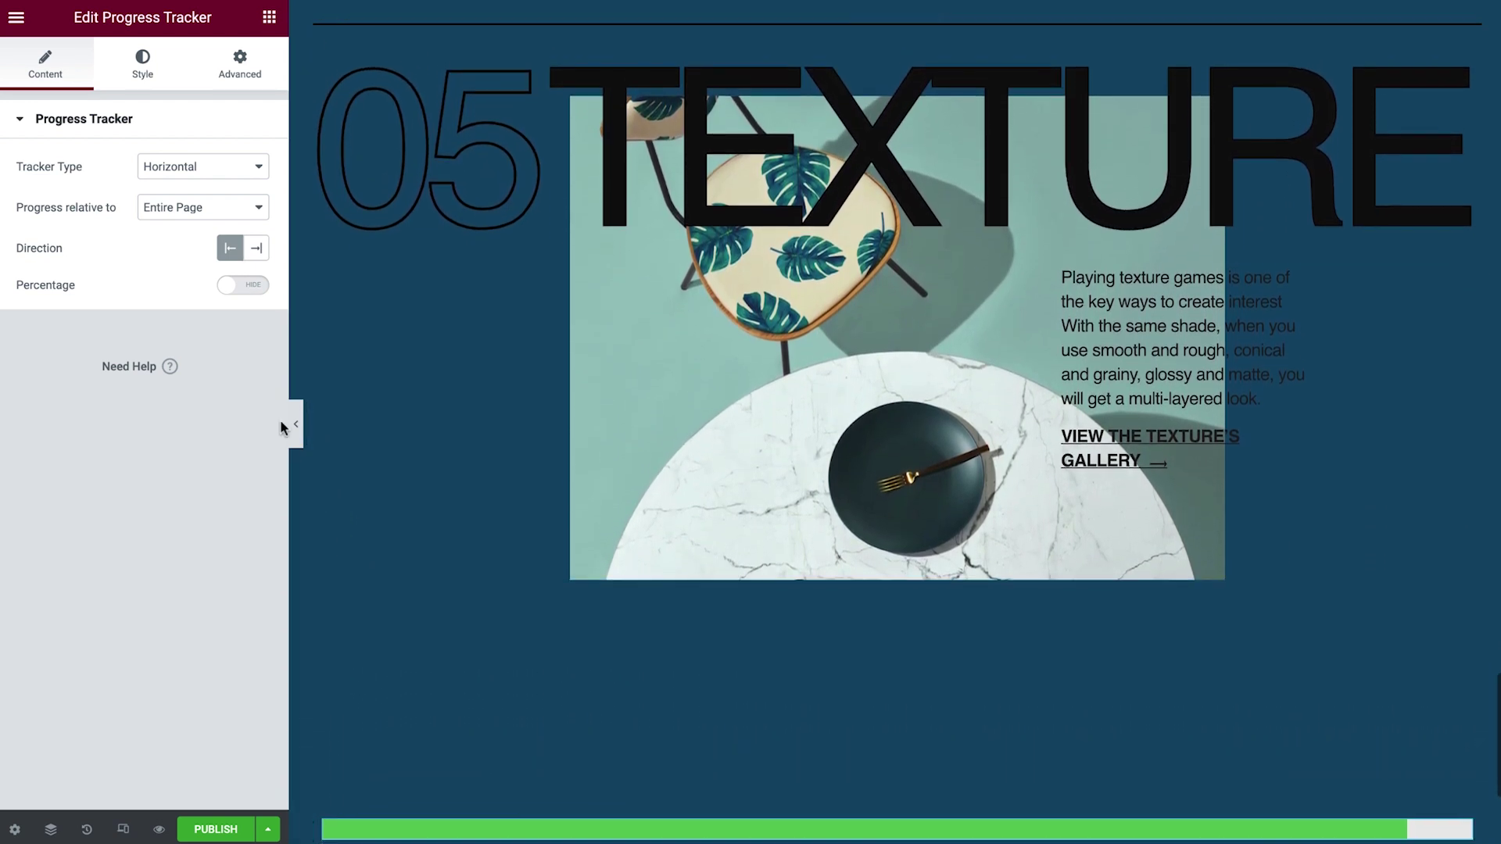
left_click(256, 250)
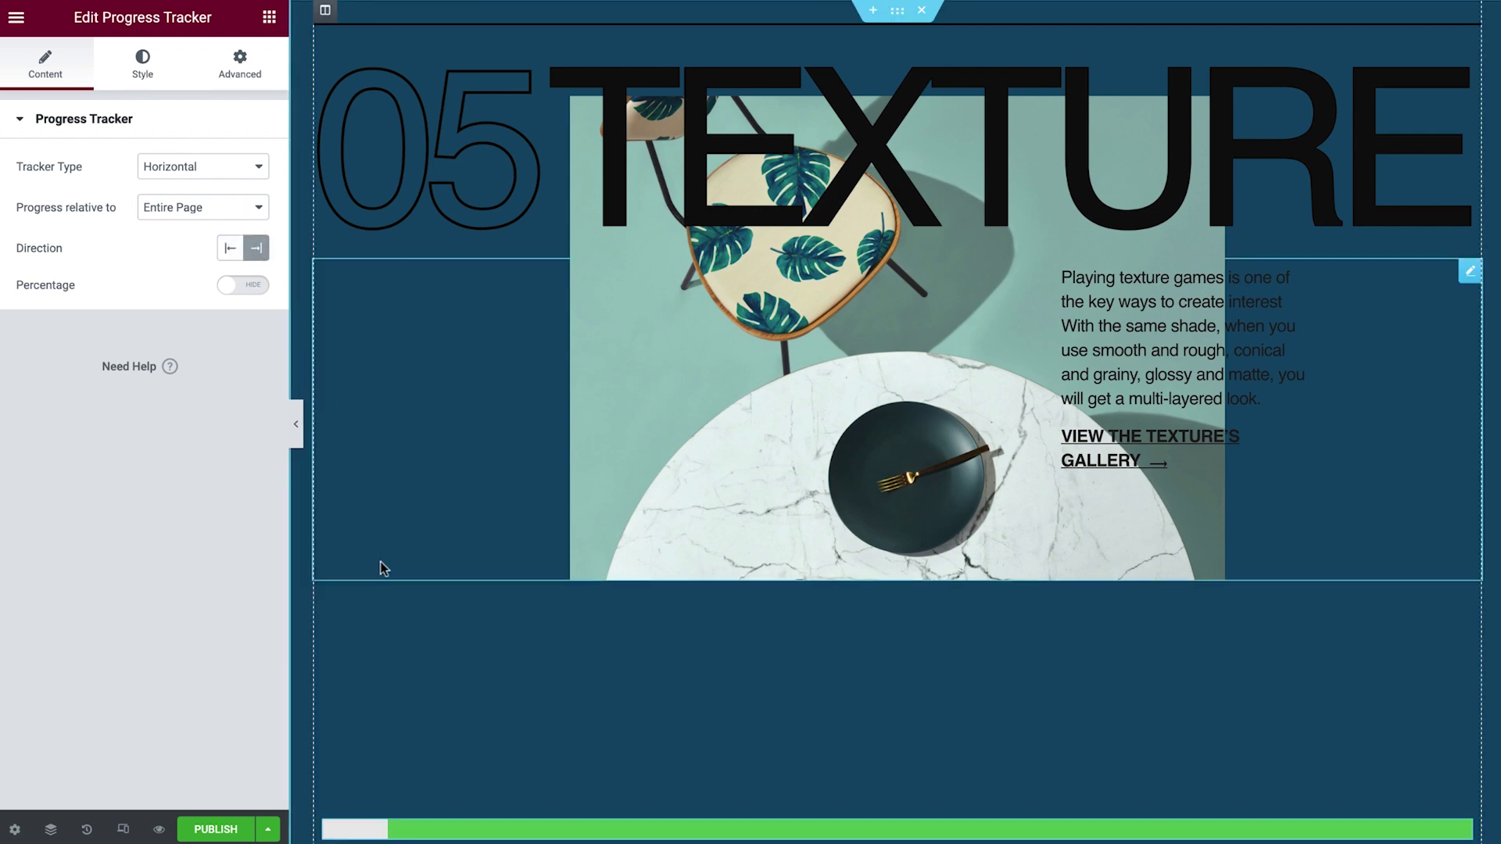
scroll(380, 567, "down", 3)
scroll(381, 563, "up", 3)
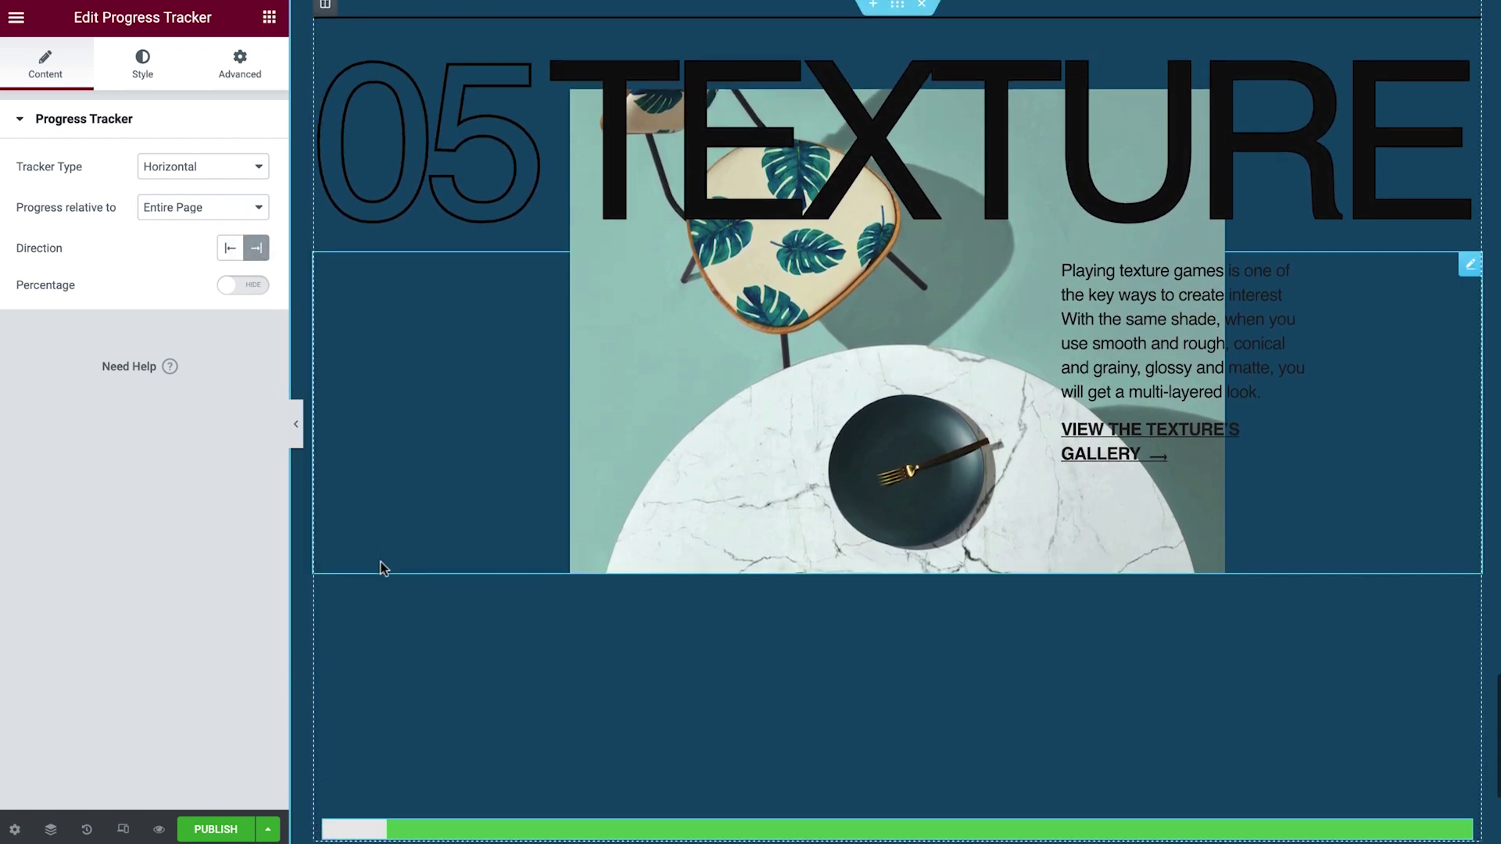
left_click(232, 249)
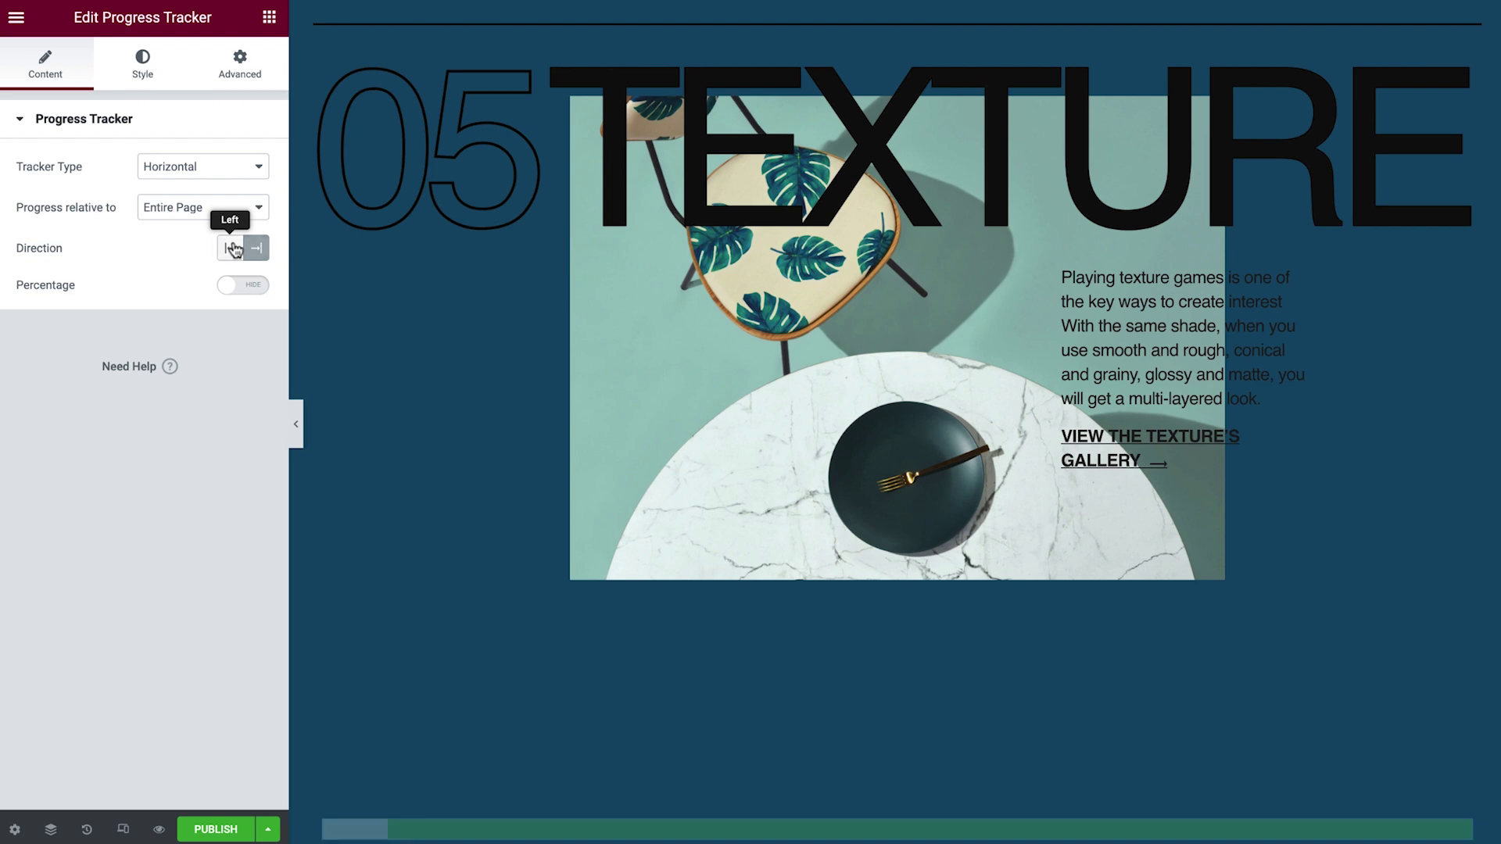
- Show the percentage on the bar and position it at the right end
left_click(256, 286)
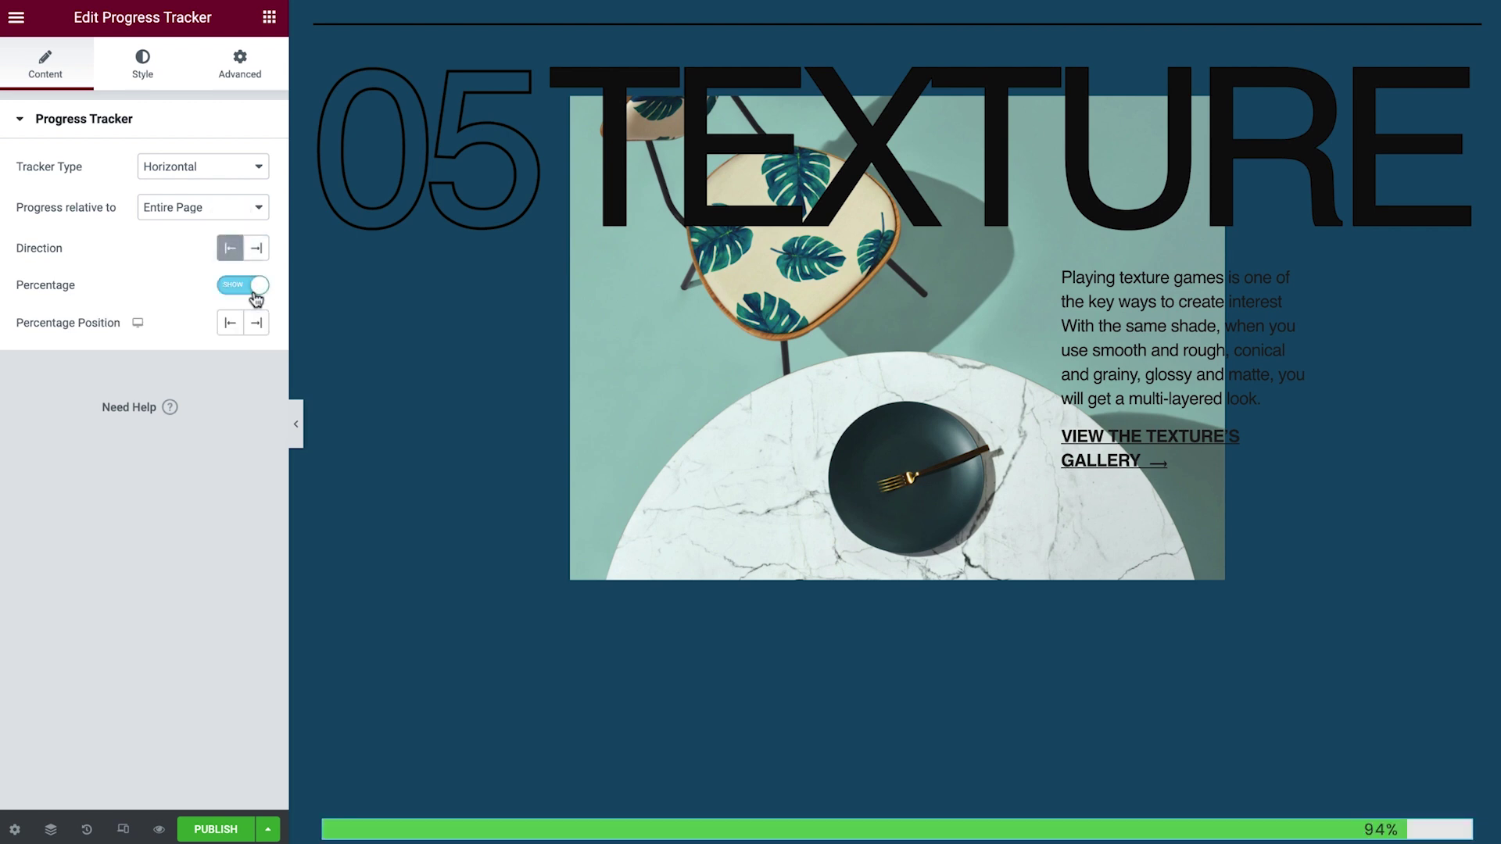
left_click(238, 329)
scroll(391, 418, "up", 4)
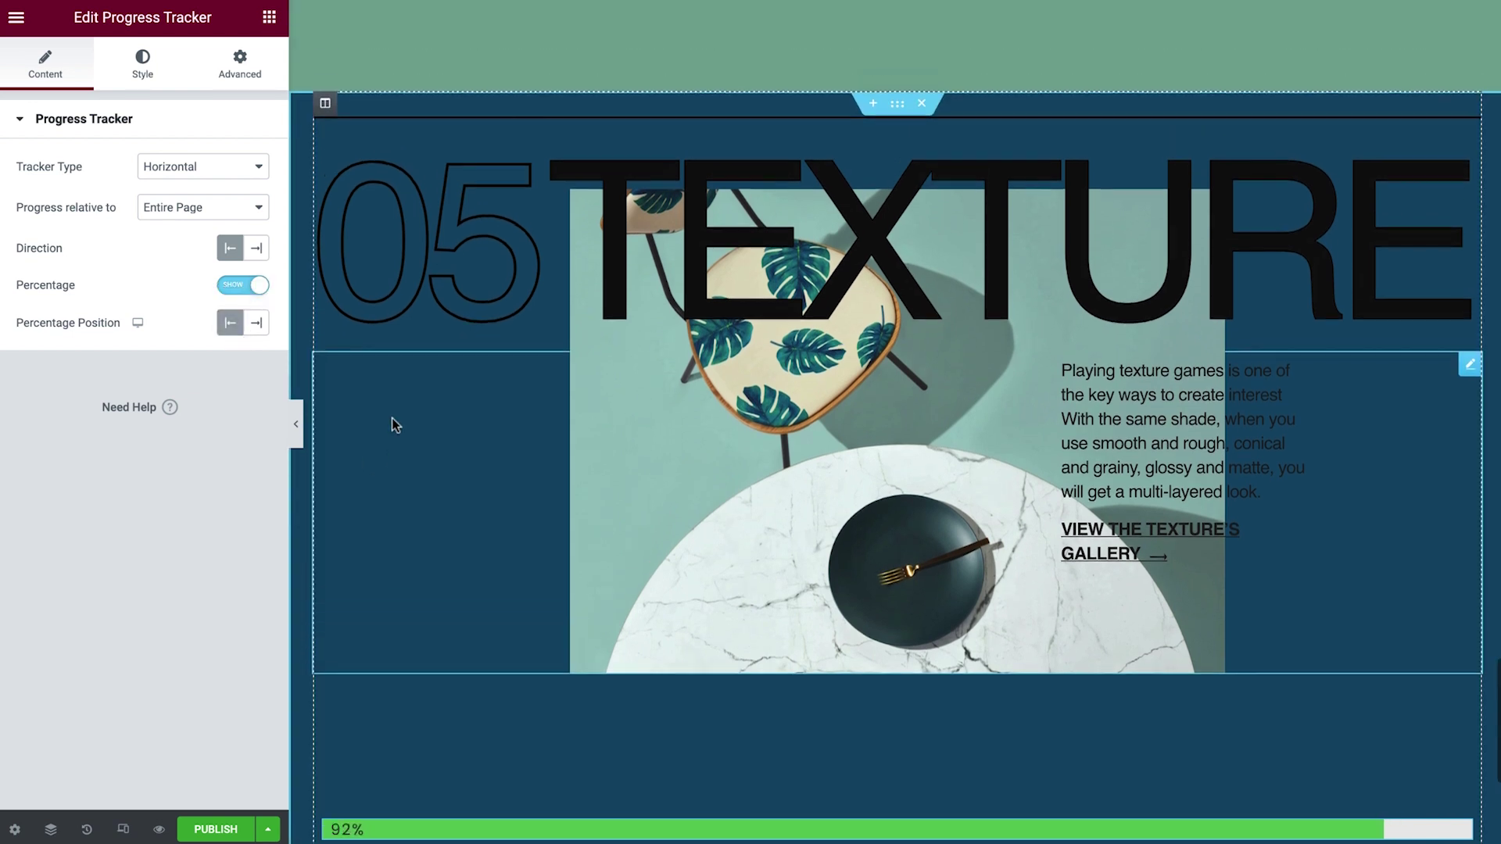
scroll(392, 417, "down", 3)
scroll(391, 418, "down", 2)
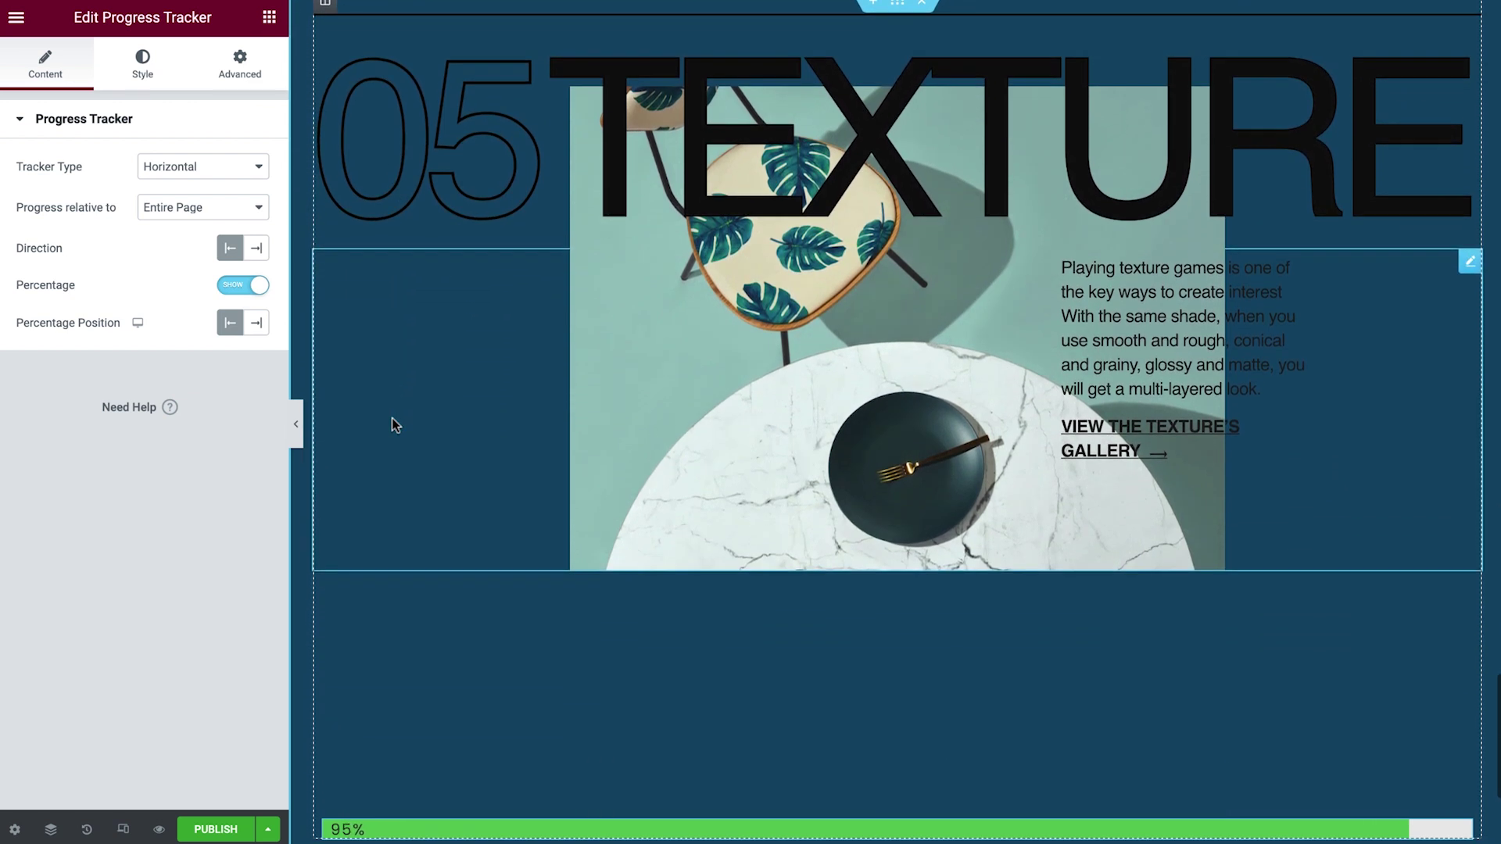
left_click(256, 324)
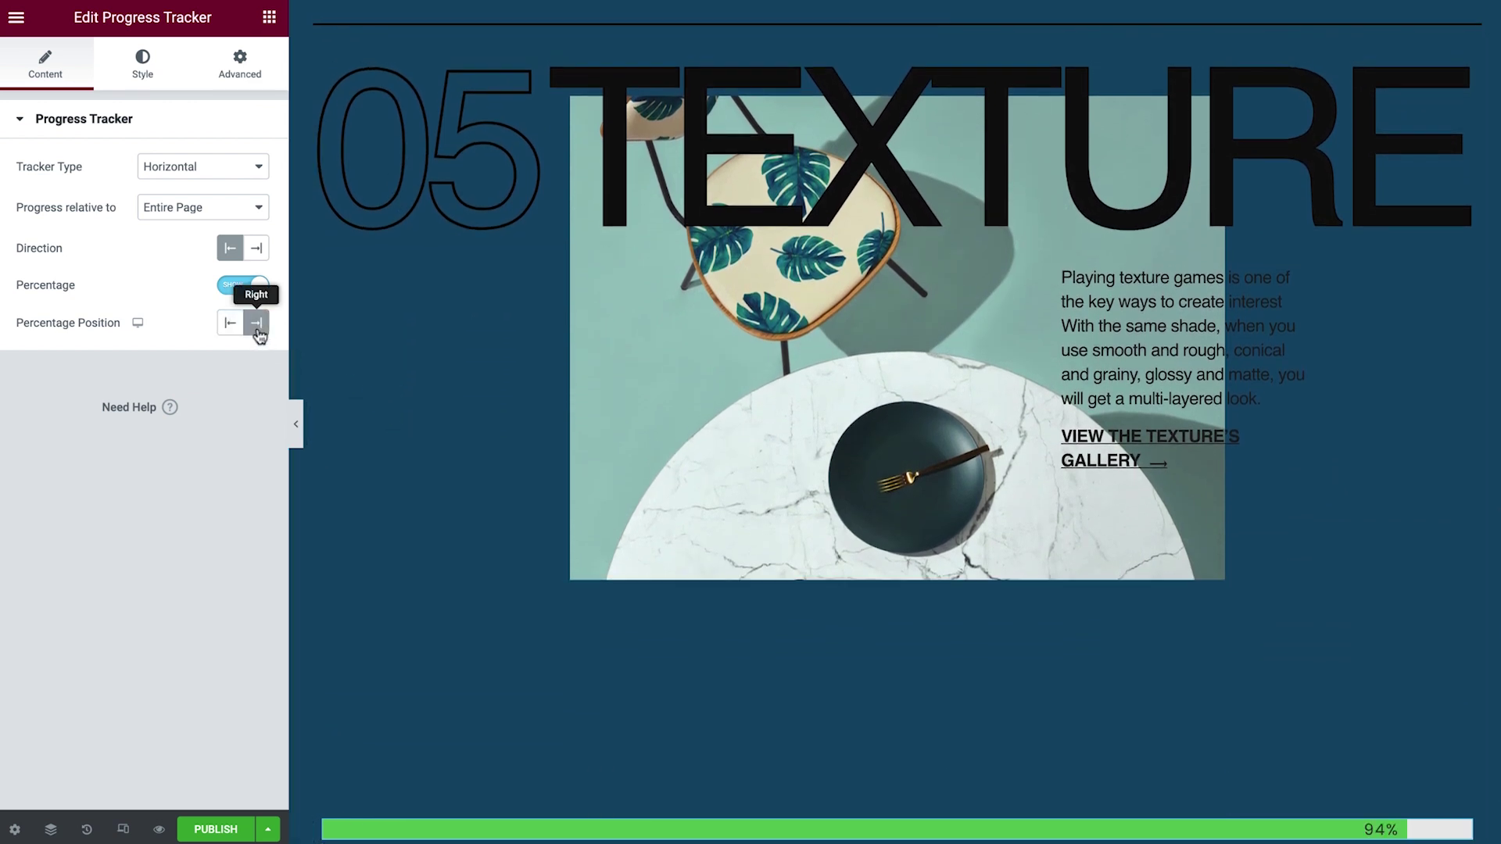
- Set the progress fill to global Secondary and make the tracker background transparent
left_click(143, 68)
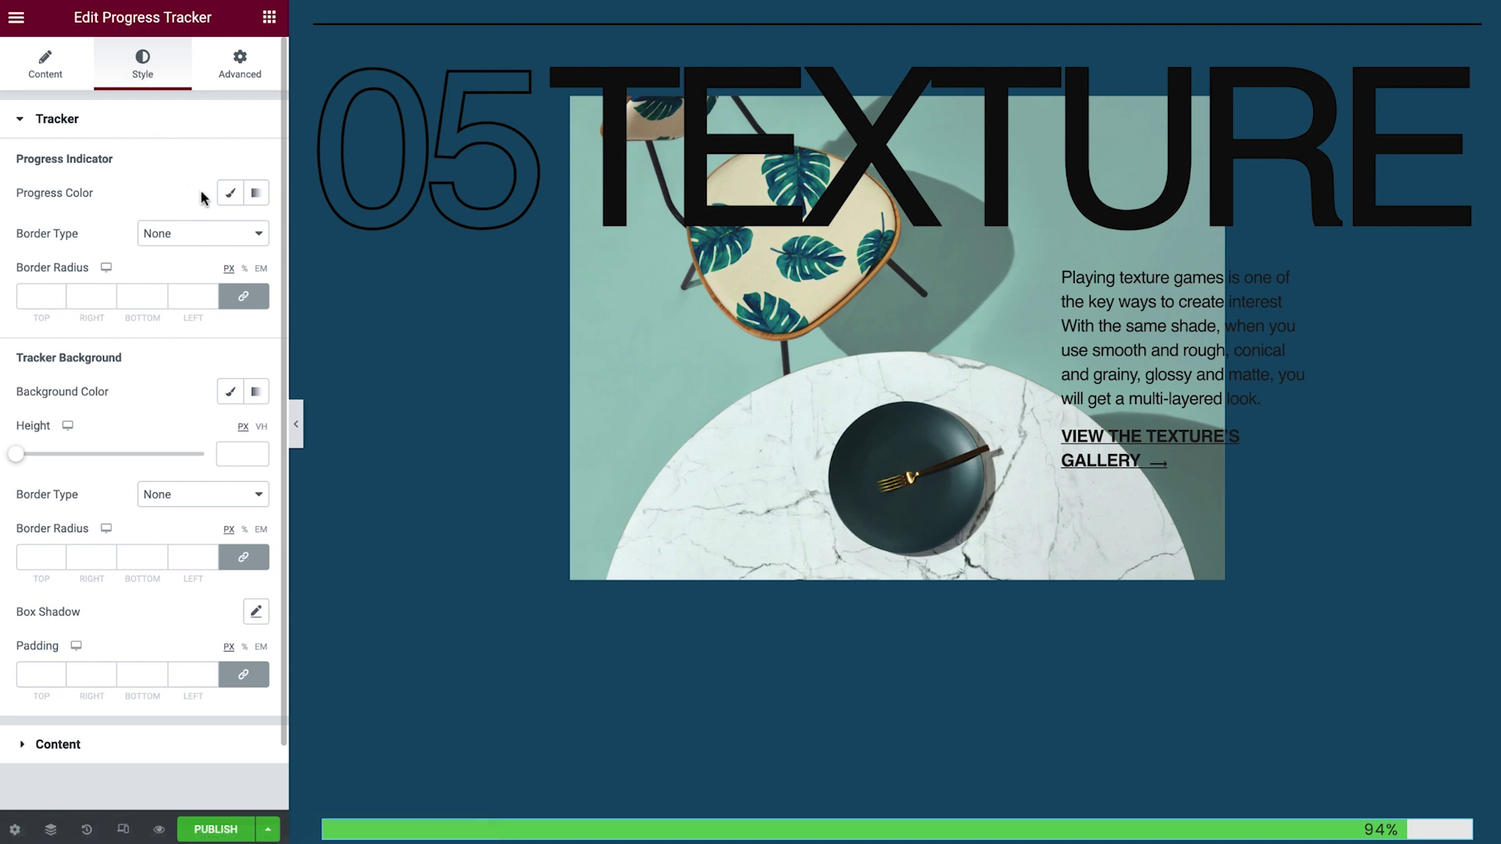
left_click(230, 193)
left_click(231, 234)
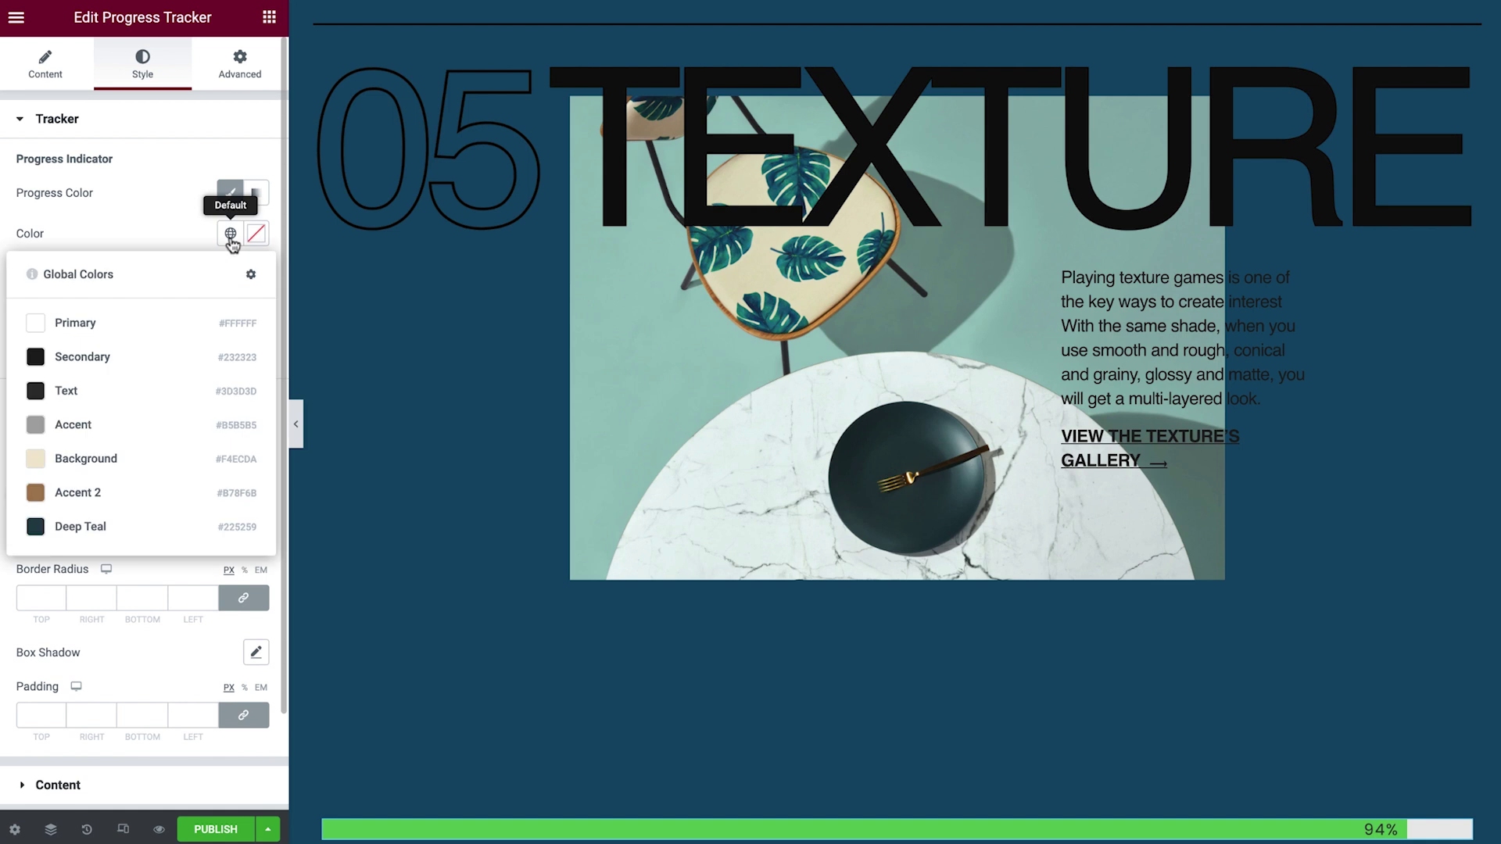
left_click(208, 356)
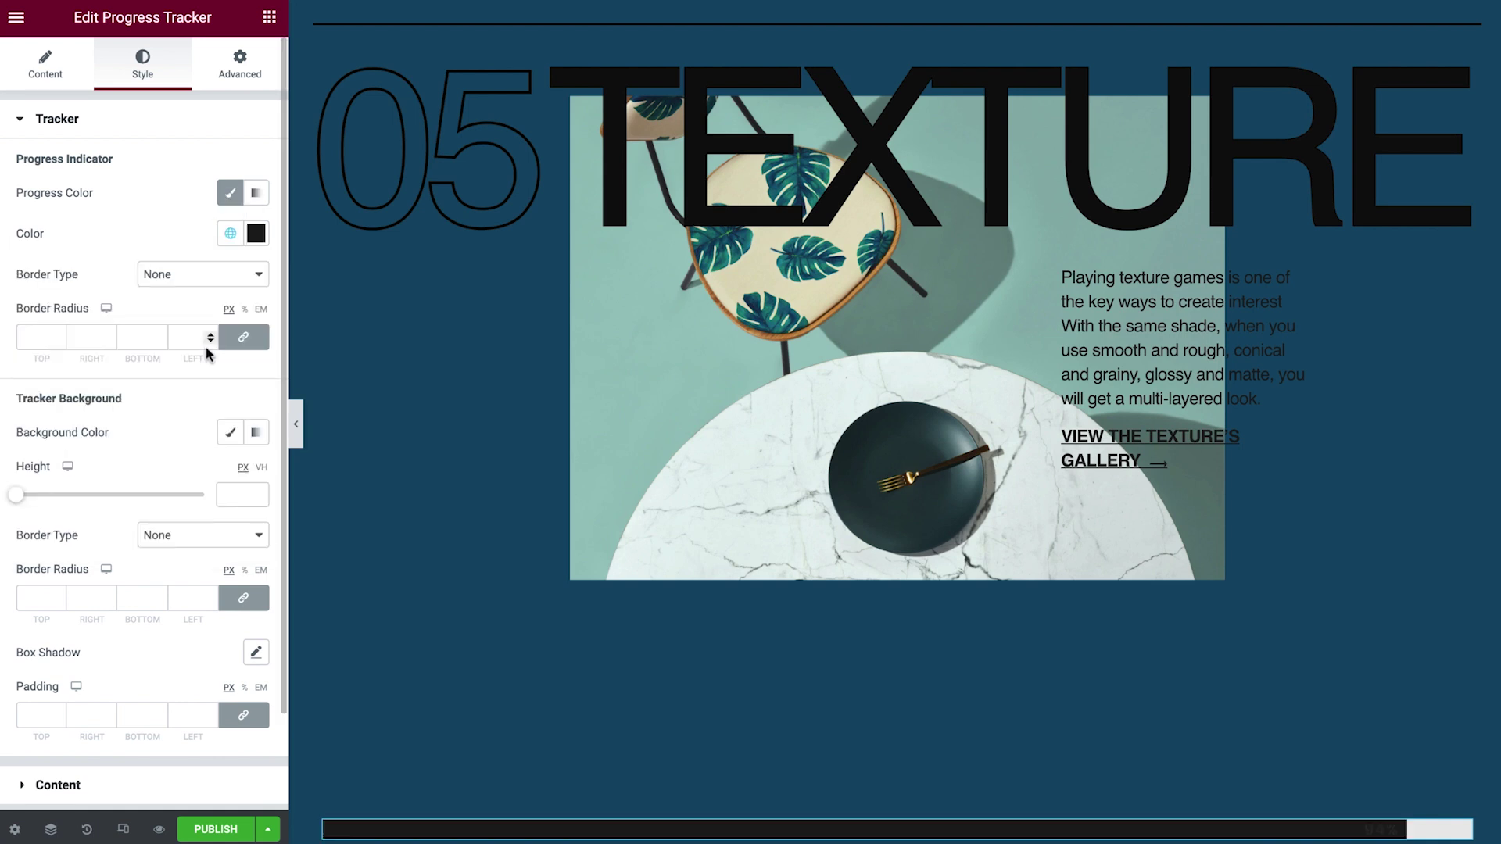
left_click(230, 433)
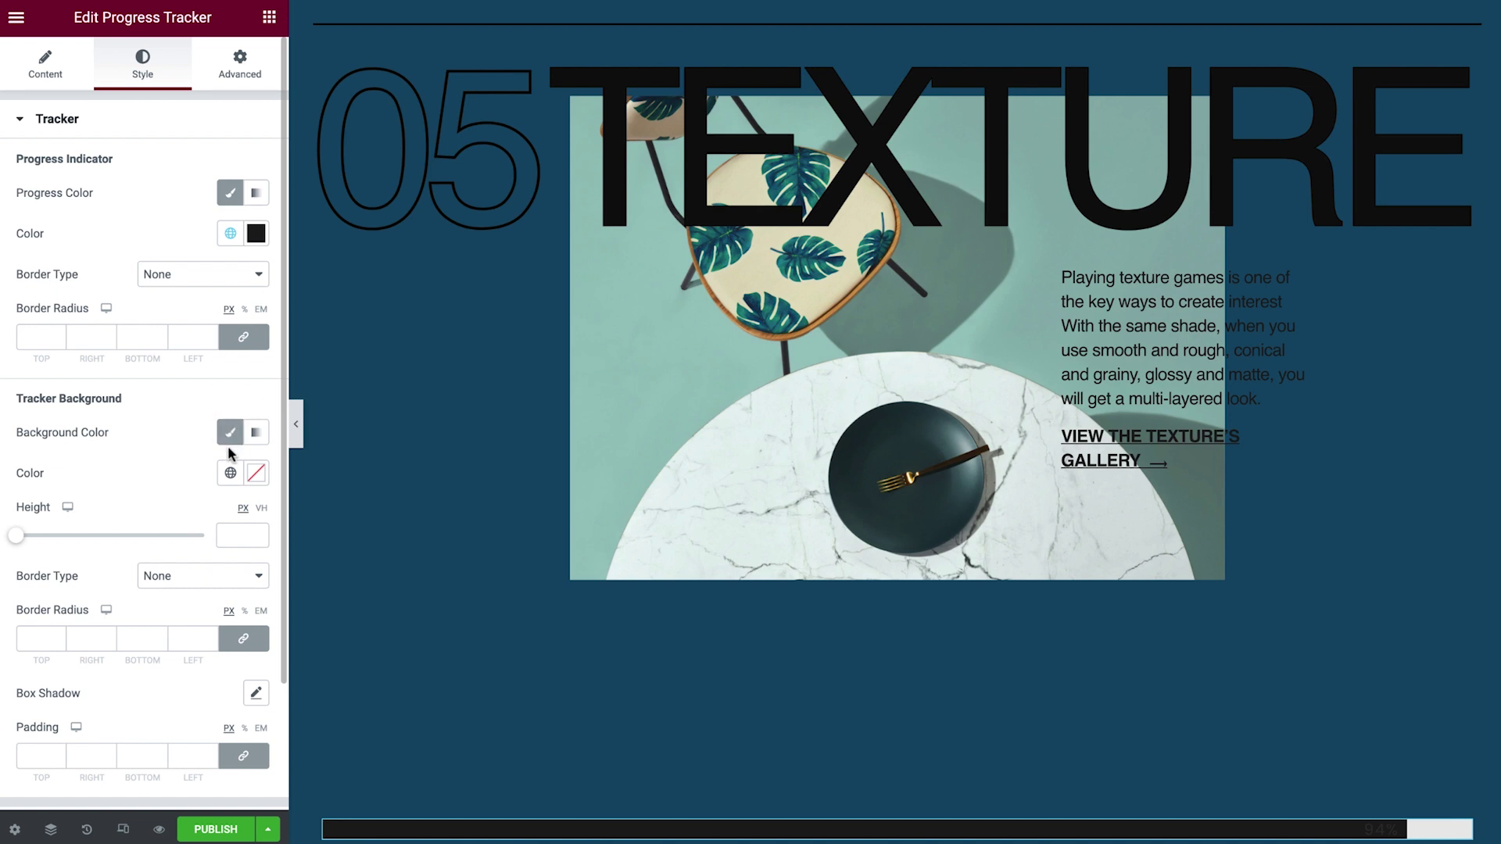
left_click(256, 472)
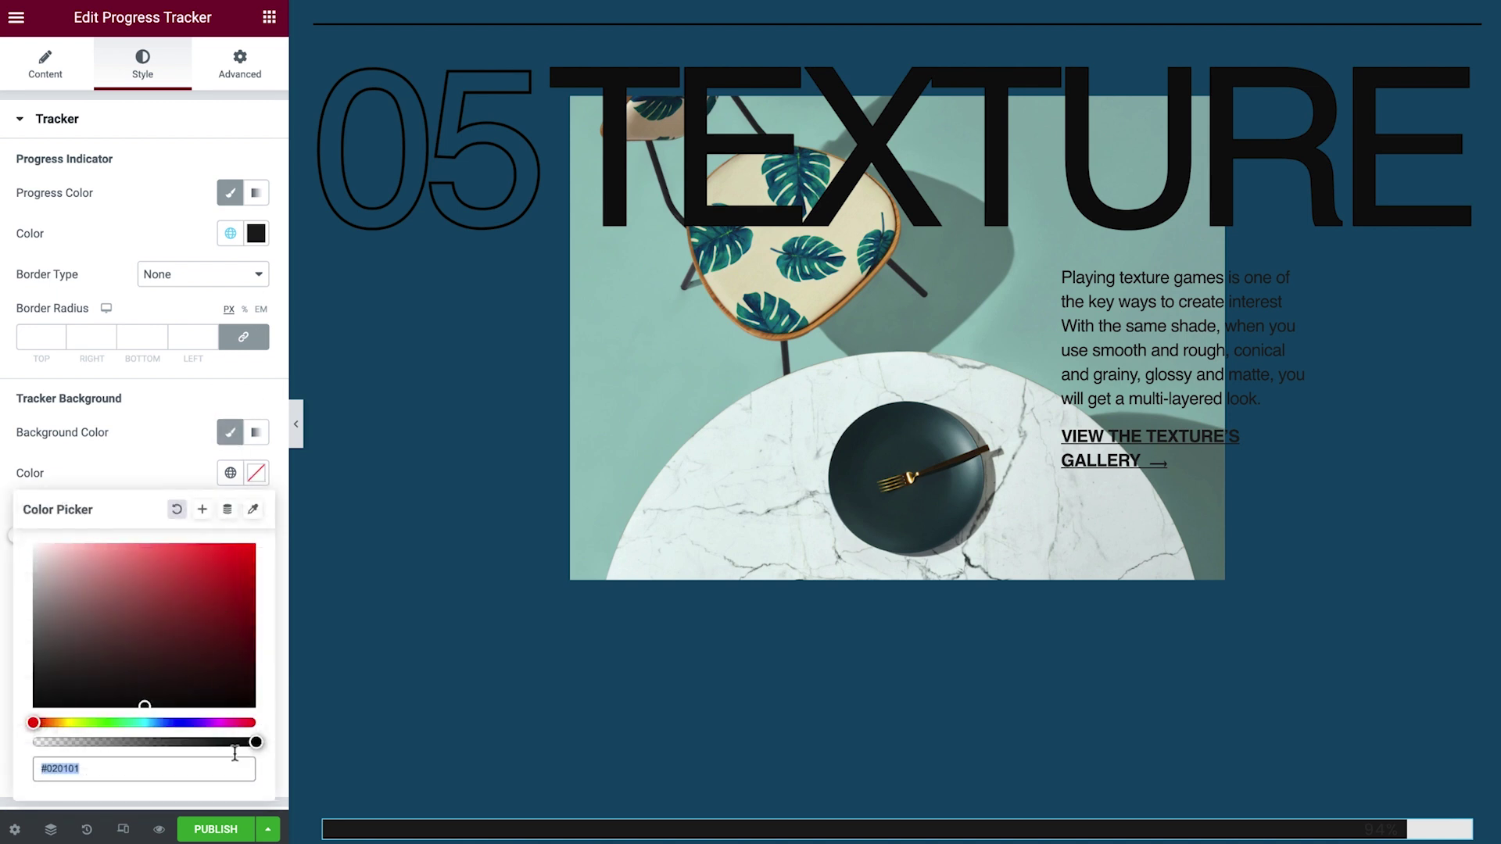
left_click_drag(256, 741, 4, 706)
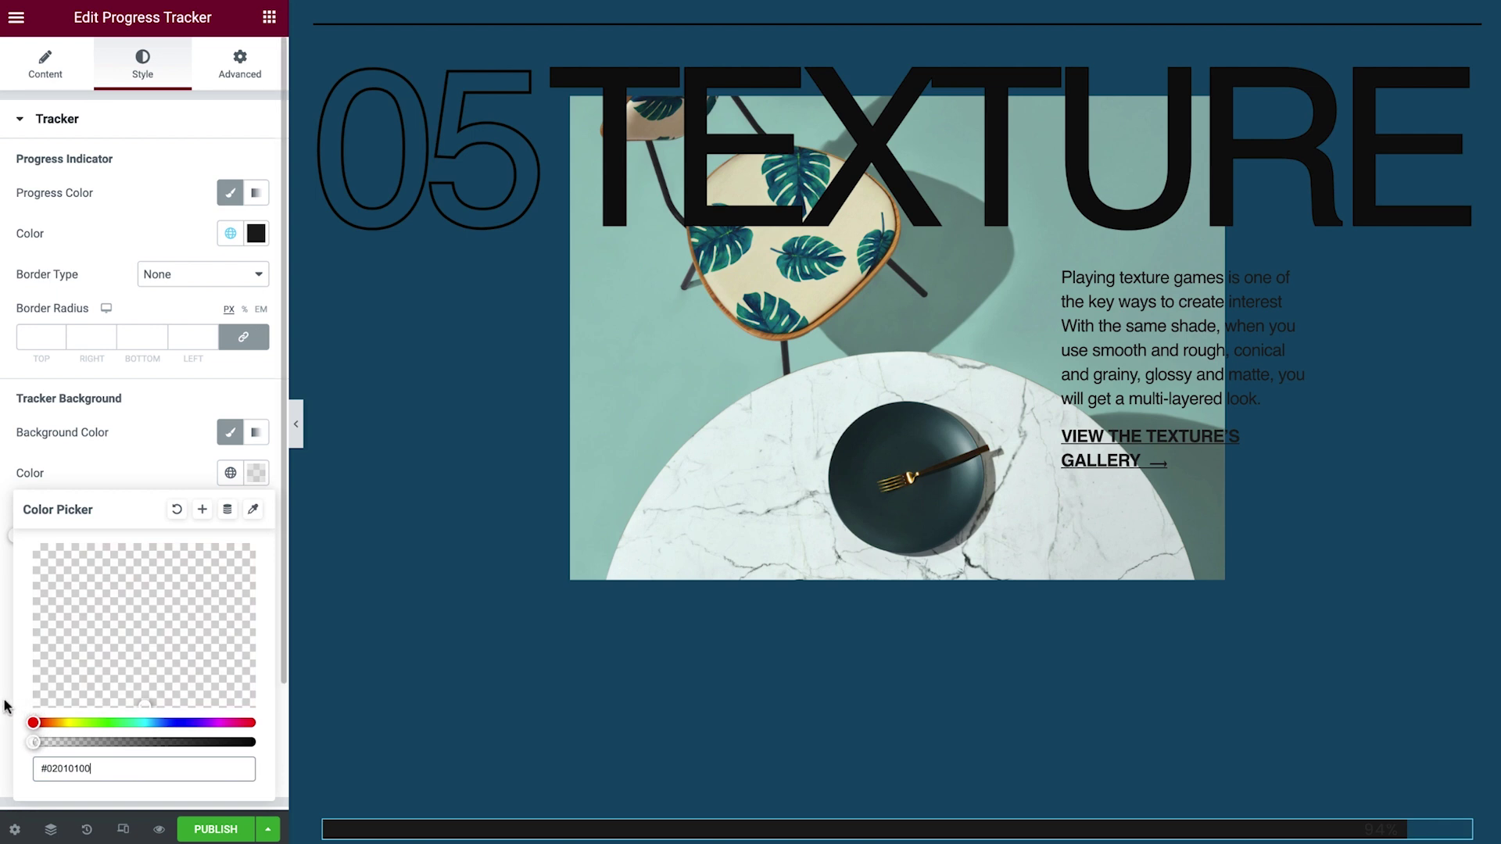
left_click(129, 457)
- Set the bar height to 53 px with a solid 2 px Secondary border
left_click_drag(16, 539, 116, 548)
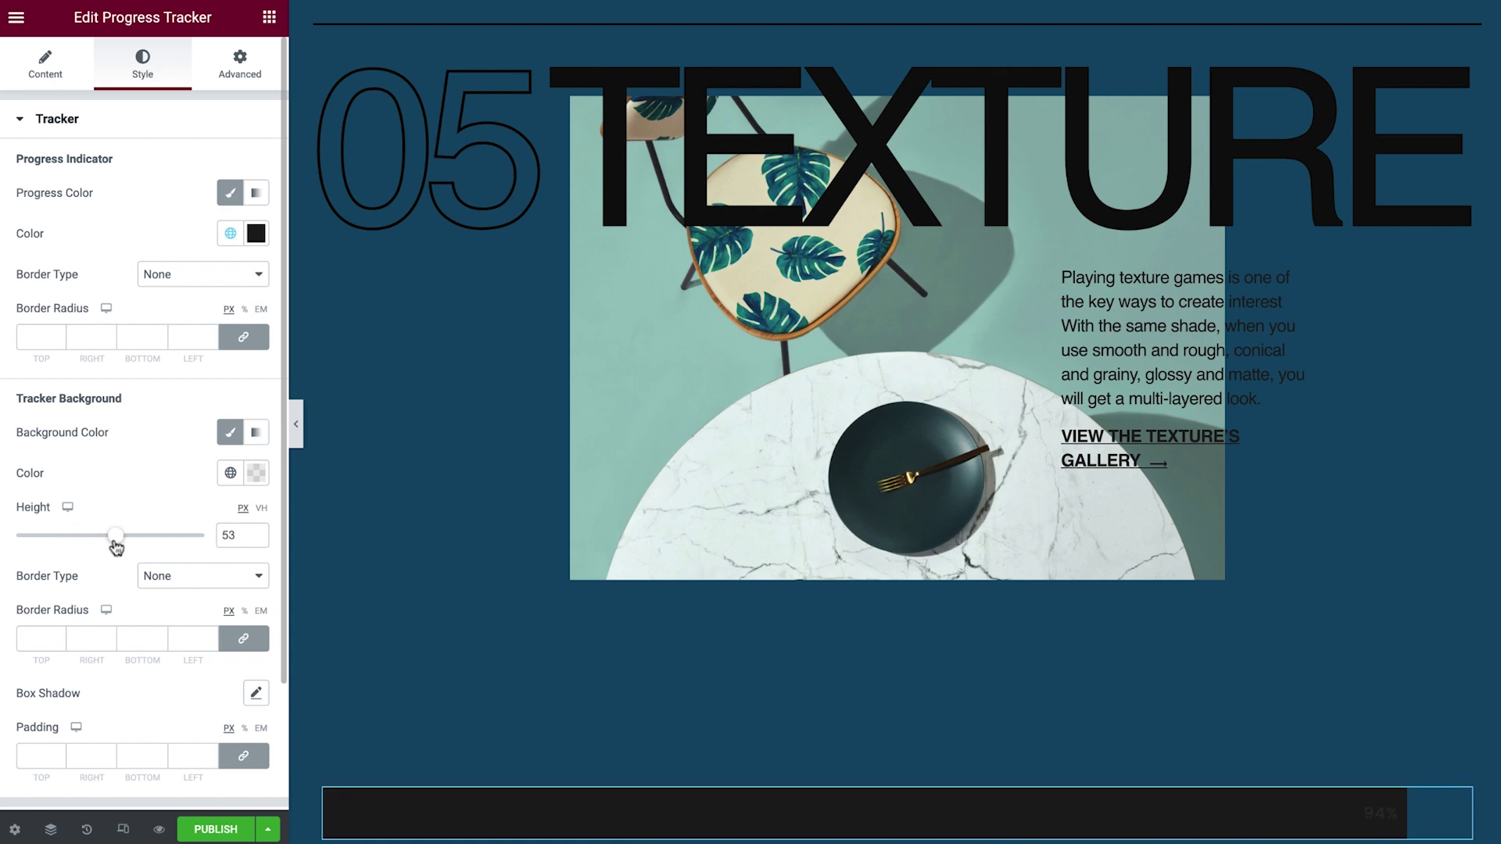
left_click(188, 582)
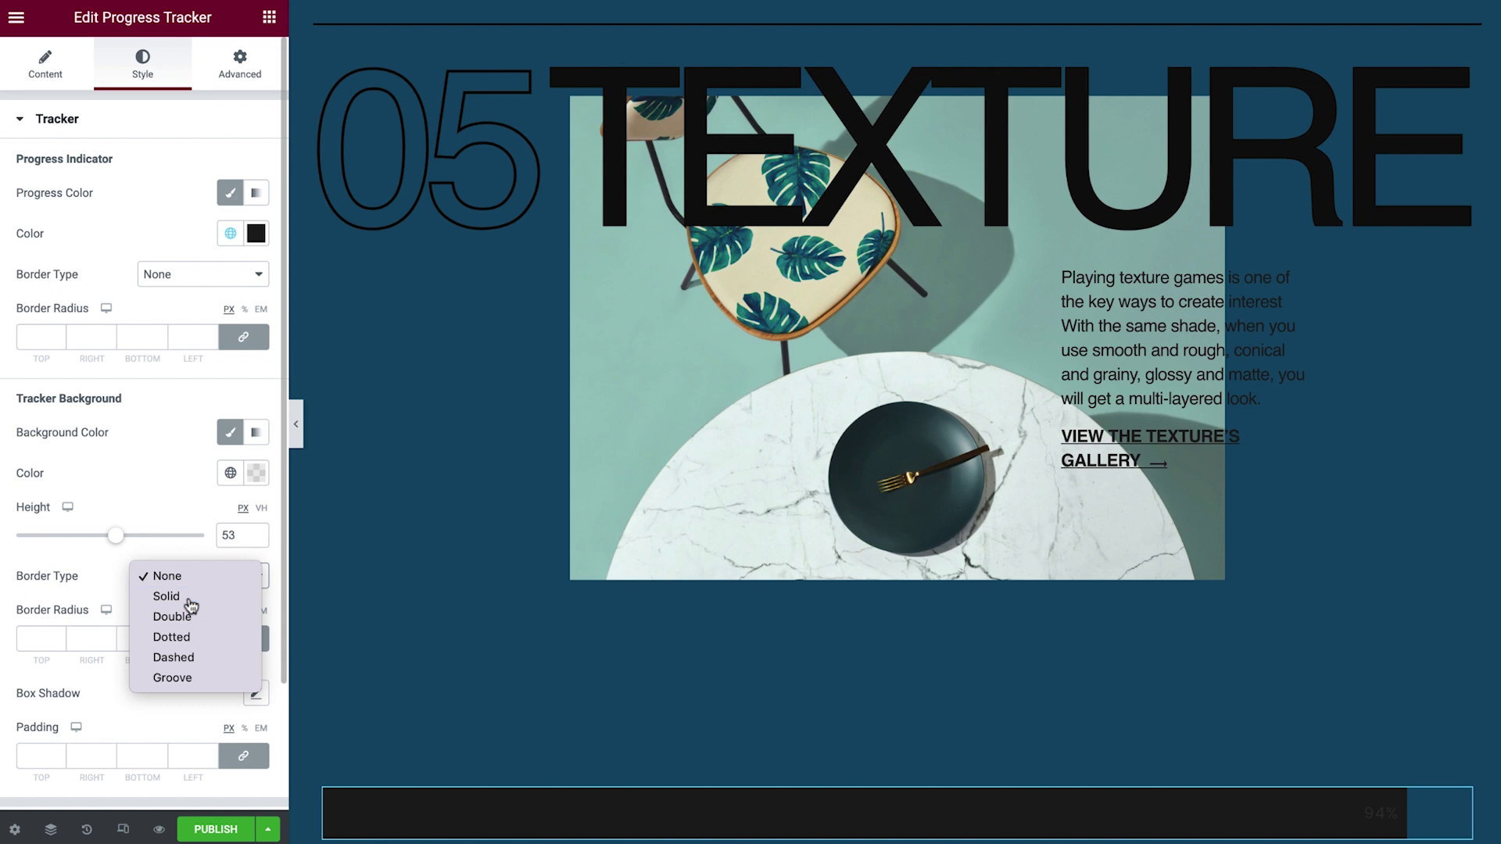
left_click(189, 598)
left_click(16, 642)
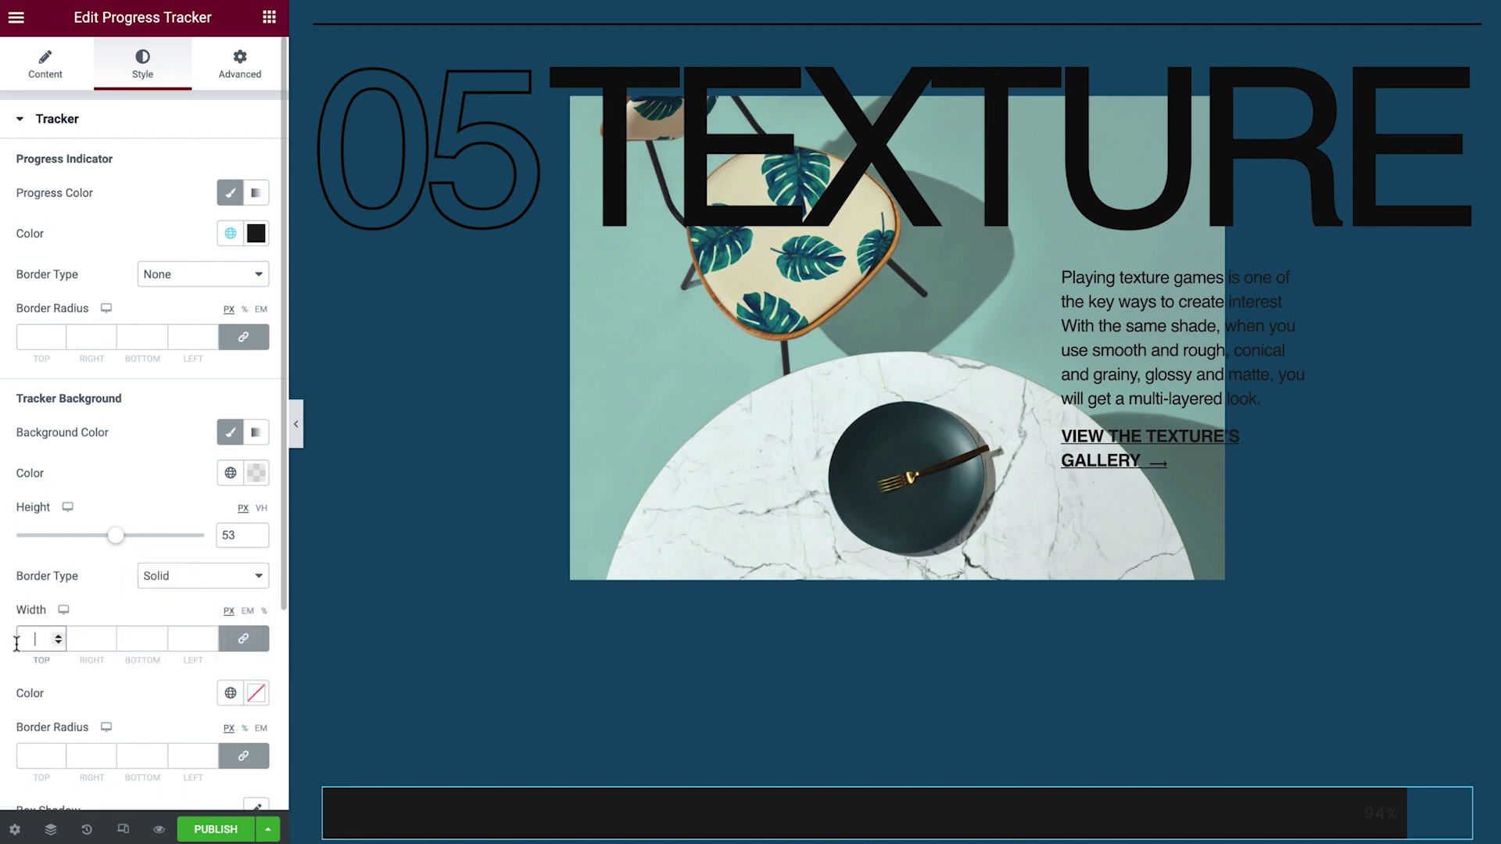
type("2")
left_click(239, 698)
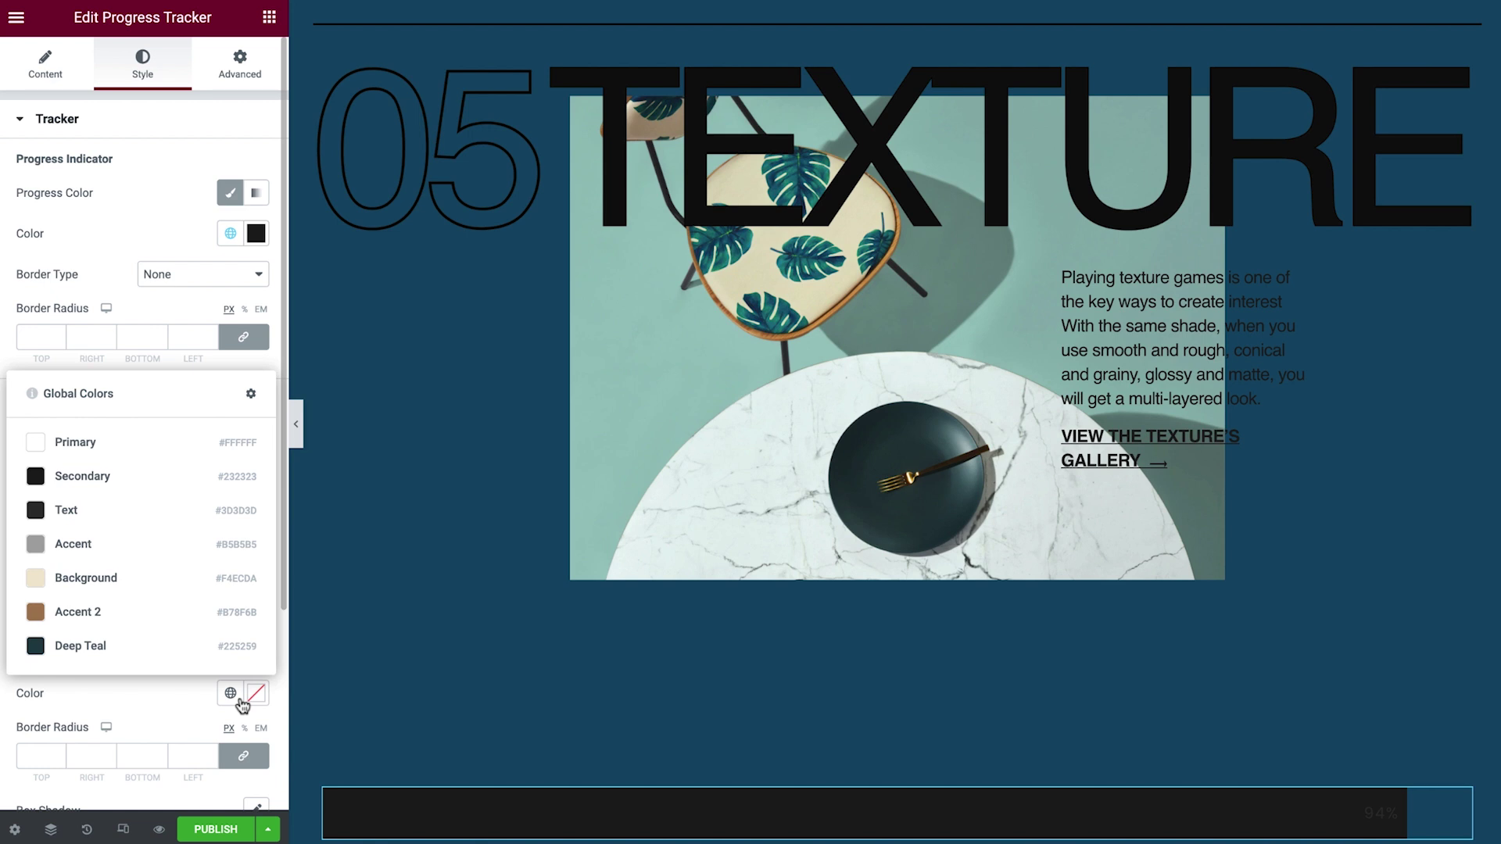
left_click(213, 485)
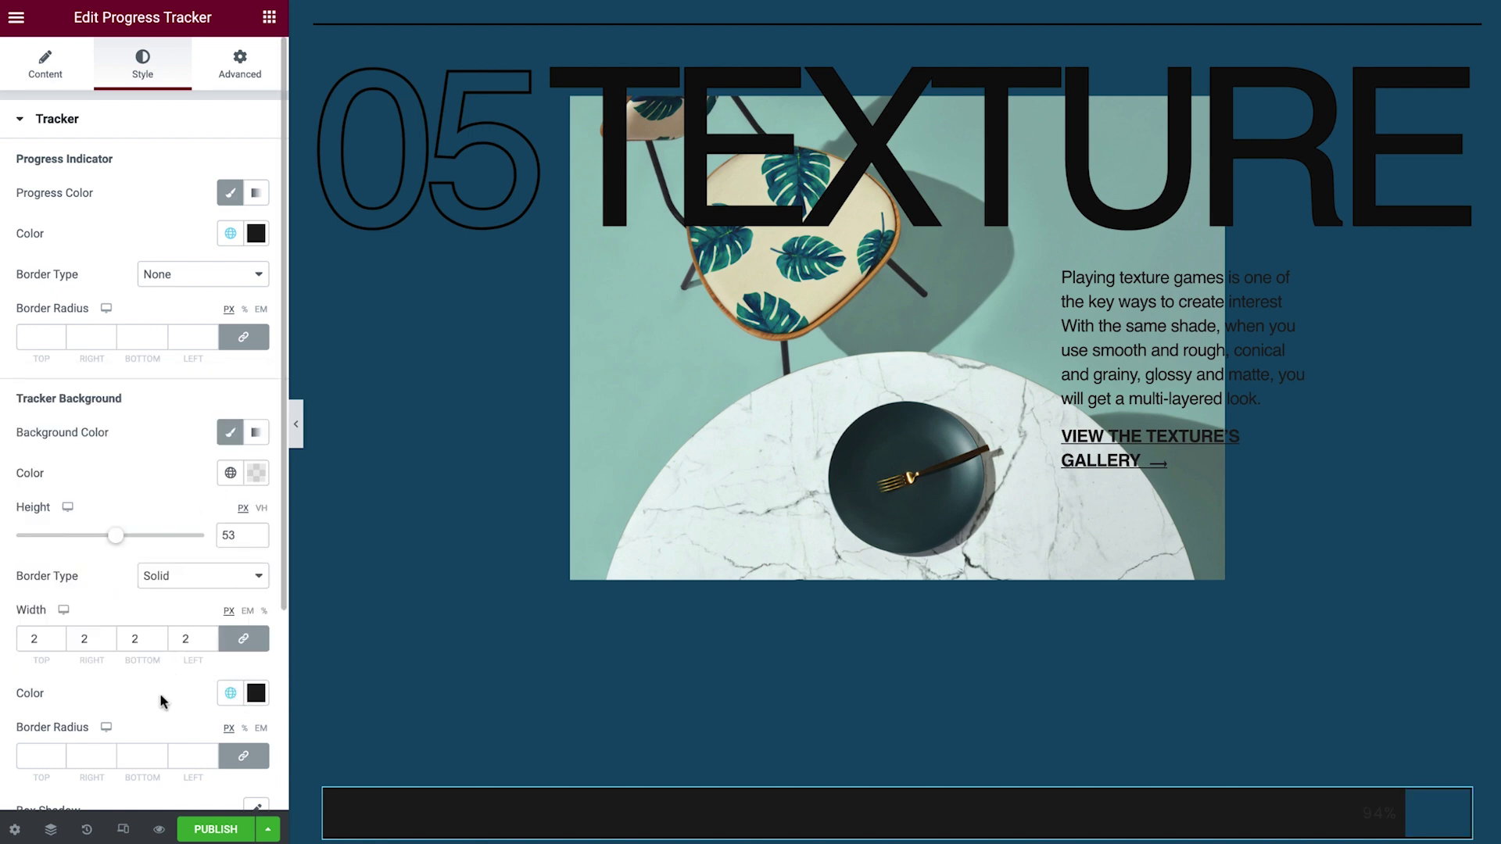
scroll(159, 692, "down", 3)
scroll(160, 693, "down", 1)
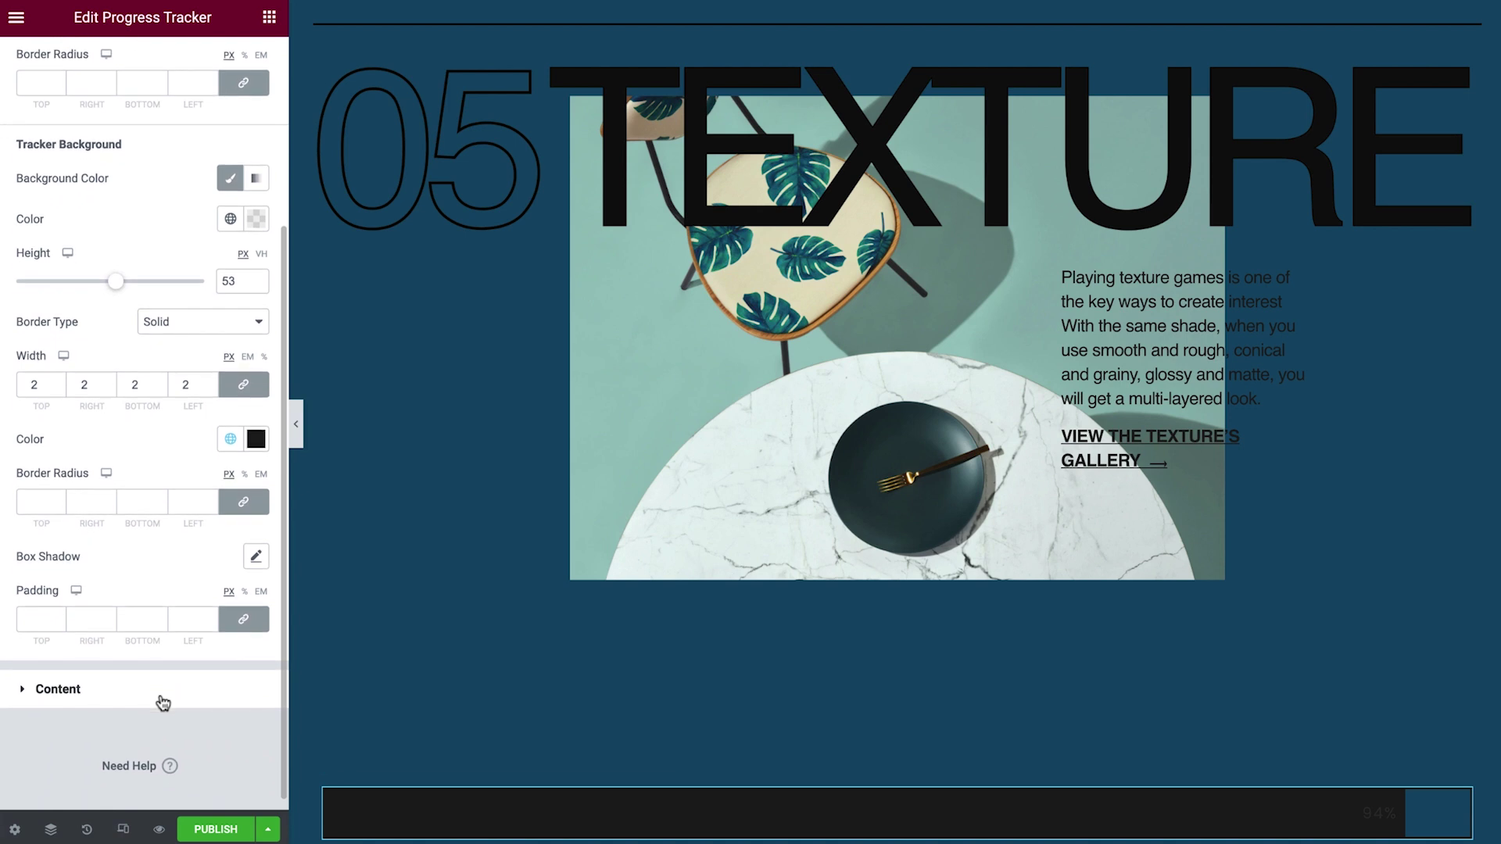
- Set the percentage text colour to global Primary white
left_click(174, 679)
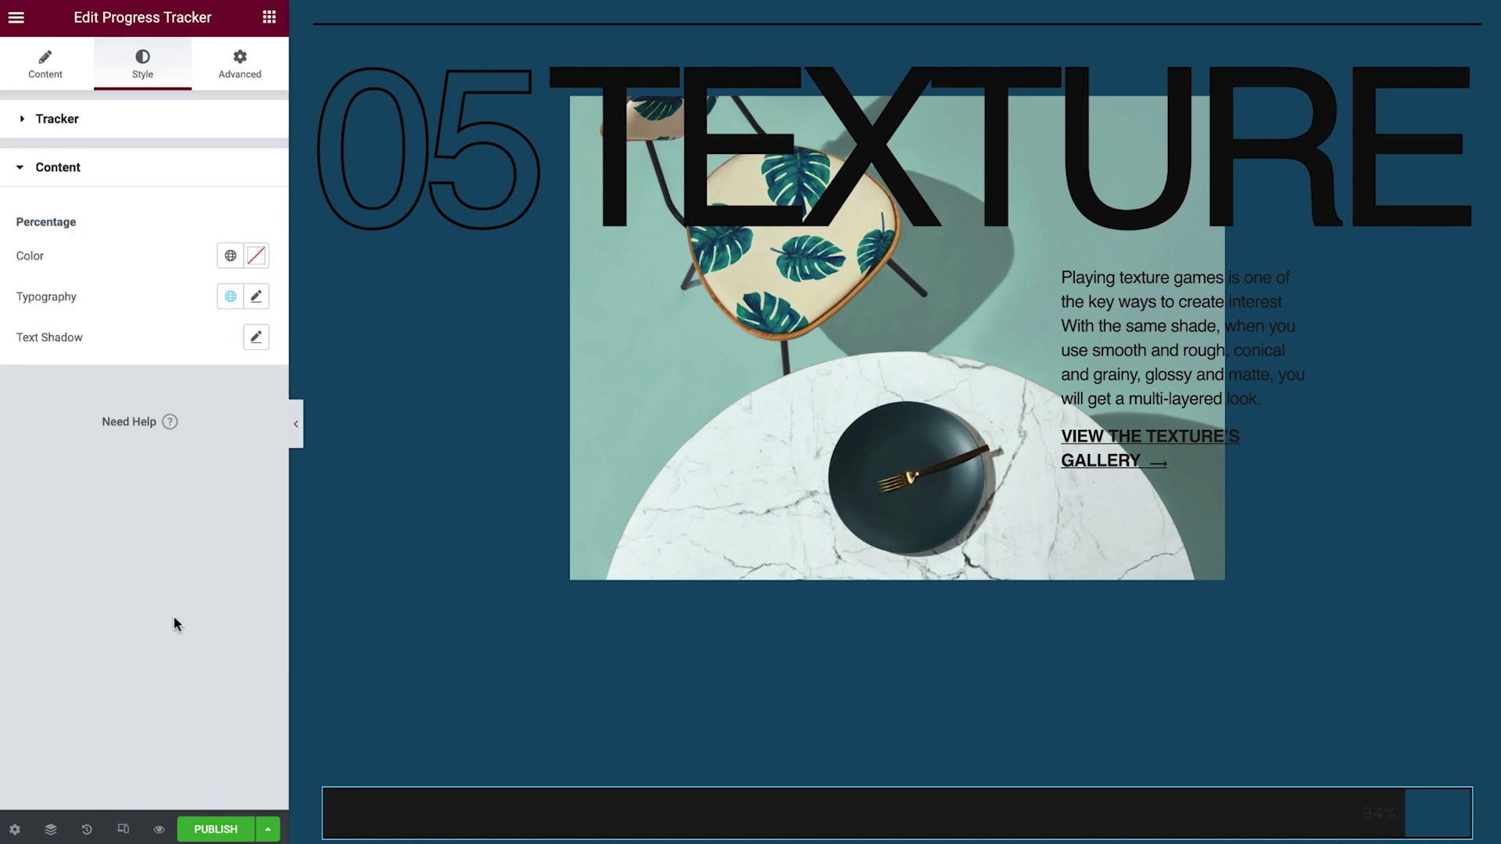
left_click(231, 258)
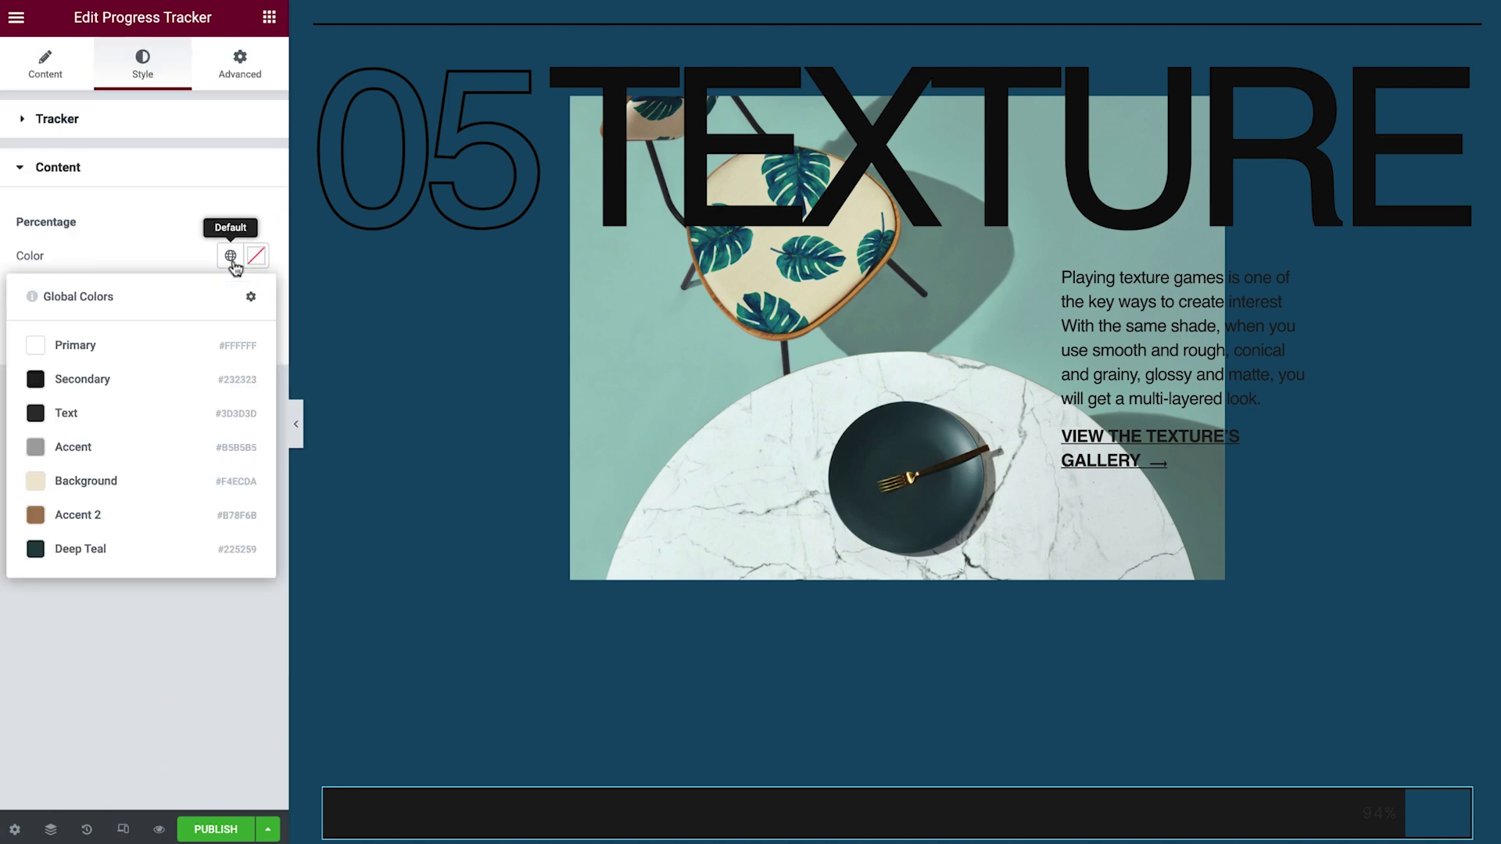
left_click(228, 344)
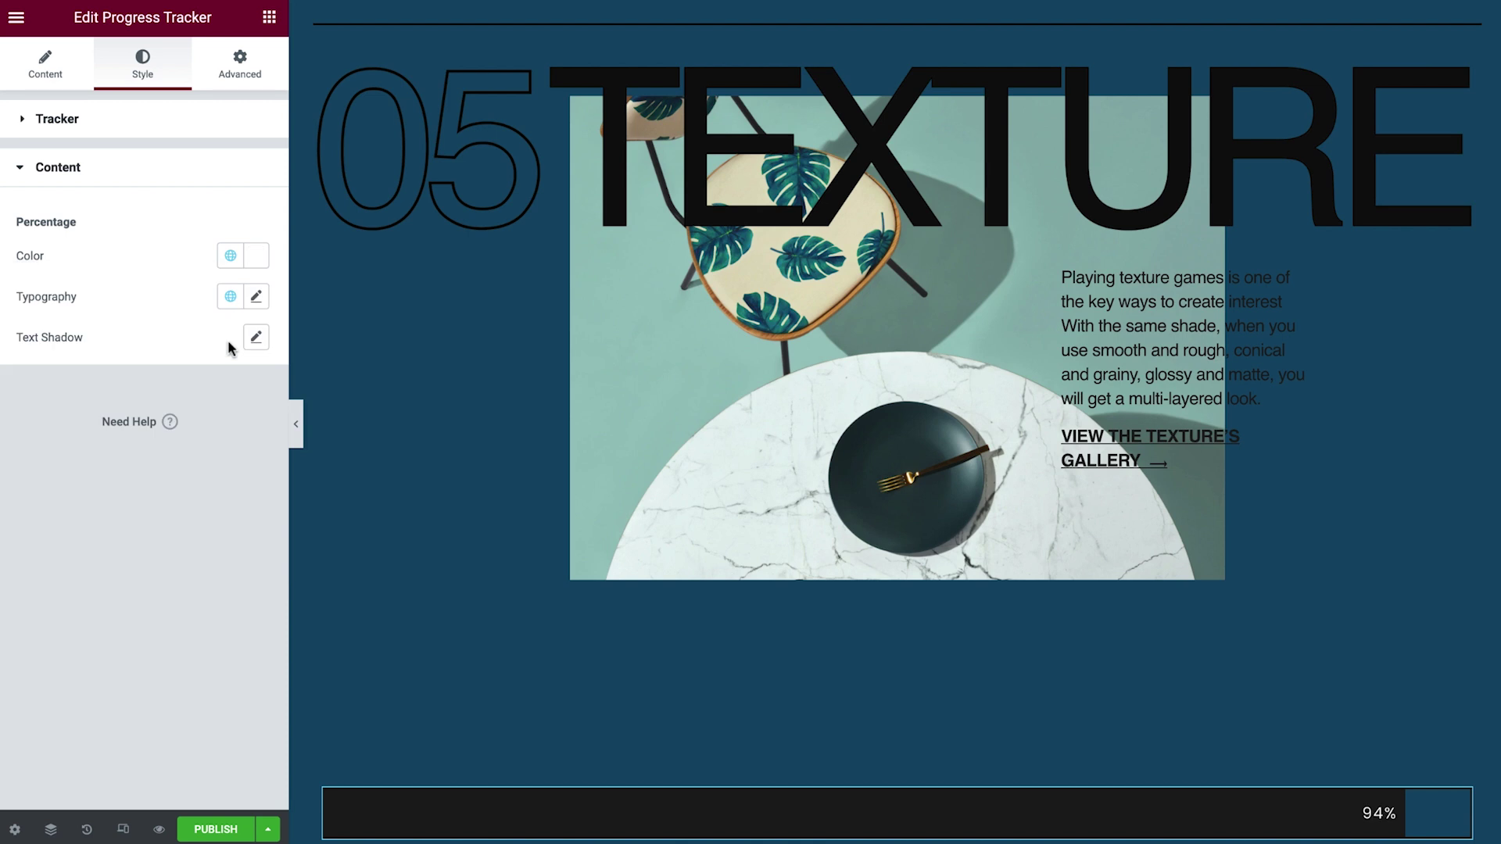
- Set the percentage font to Helvetica at 32 px
left_click(260, 301)
left_click(224, 391)
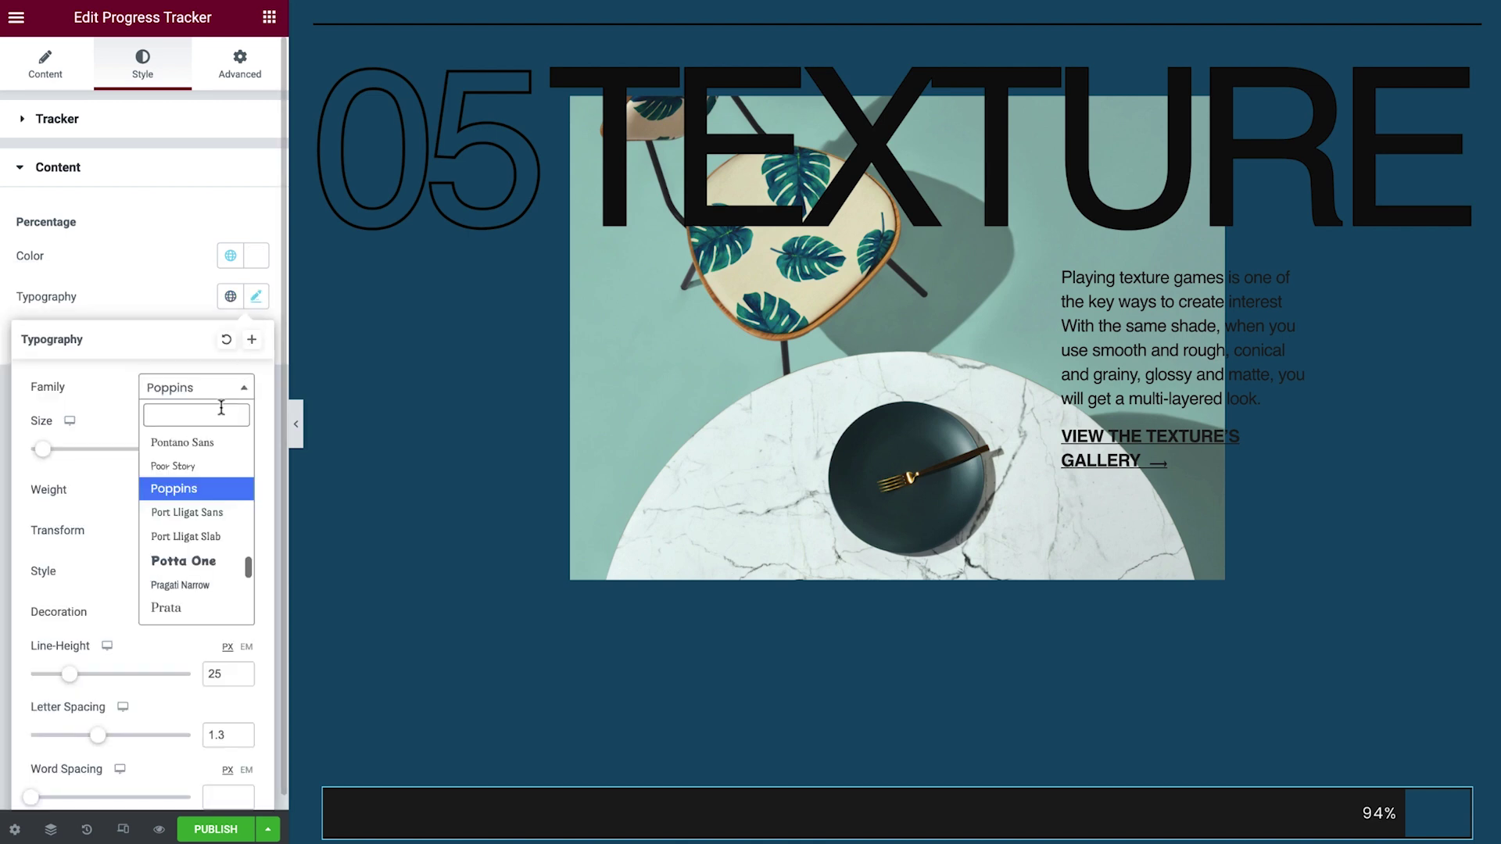
type("helveti")
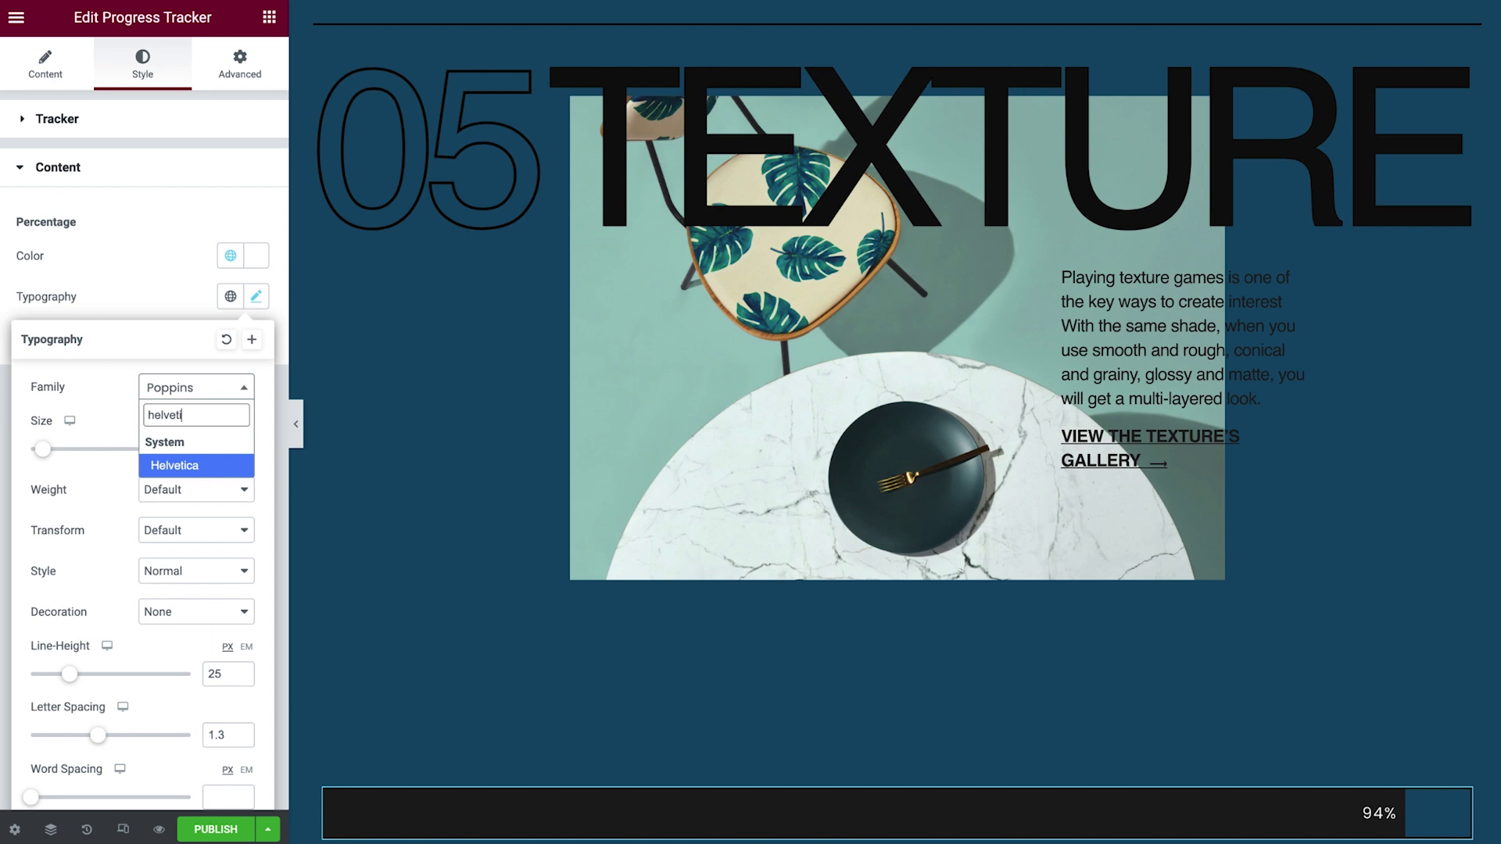
type("ca")
left_click(220, 467)
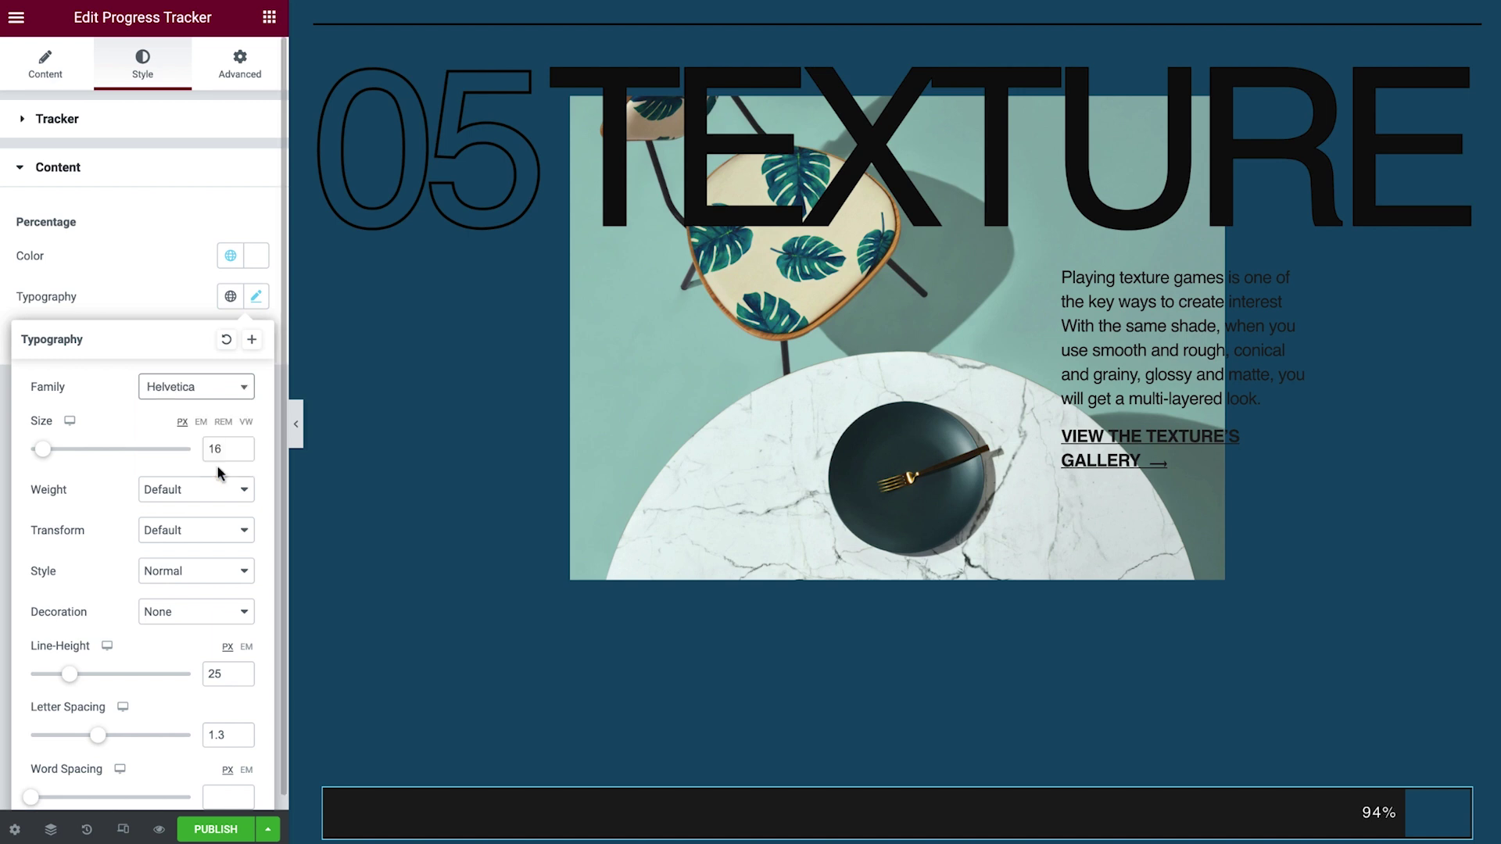
left_click_drag(46, 454, 56, 455)
left_click(175, 300)
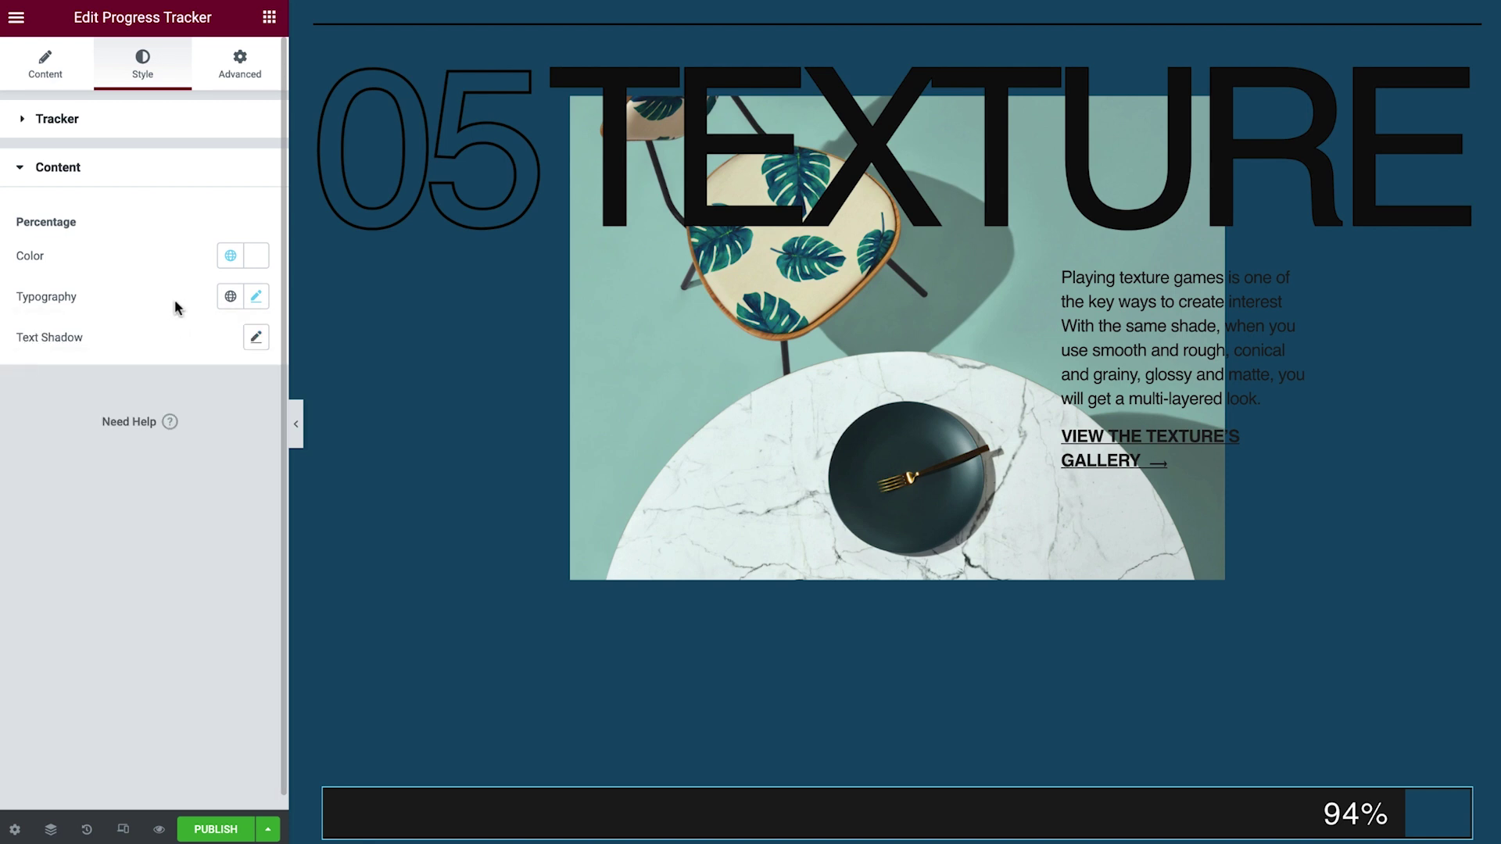
- Preview the post full screen and scroll down to watch the bar fill to 97%
left_click(159, 830)
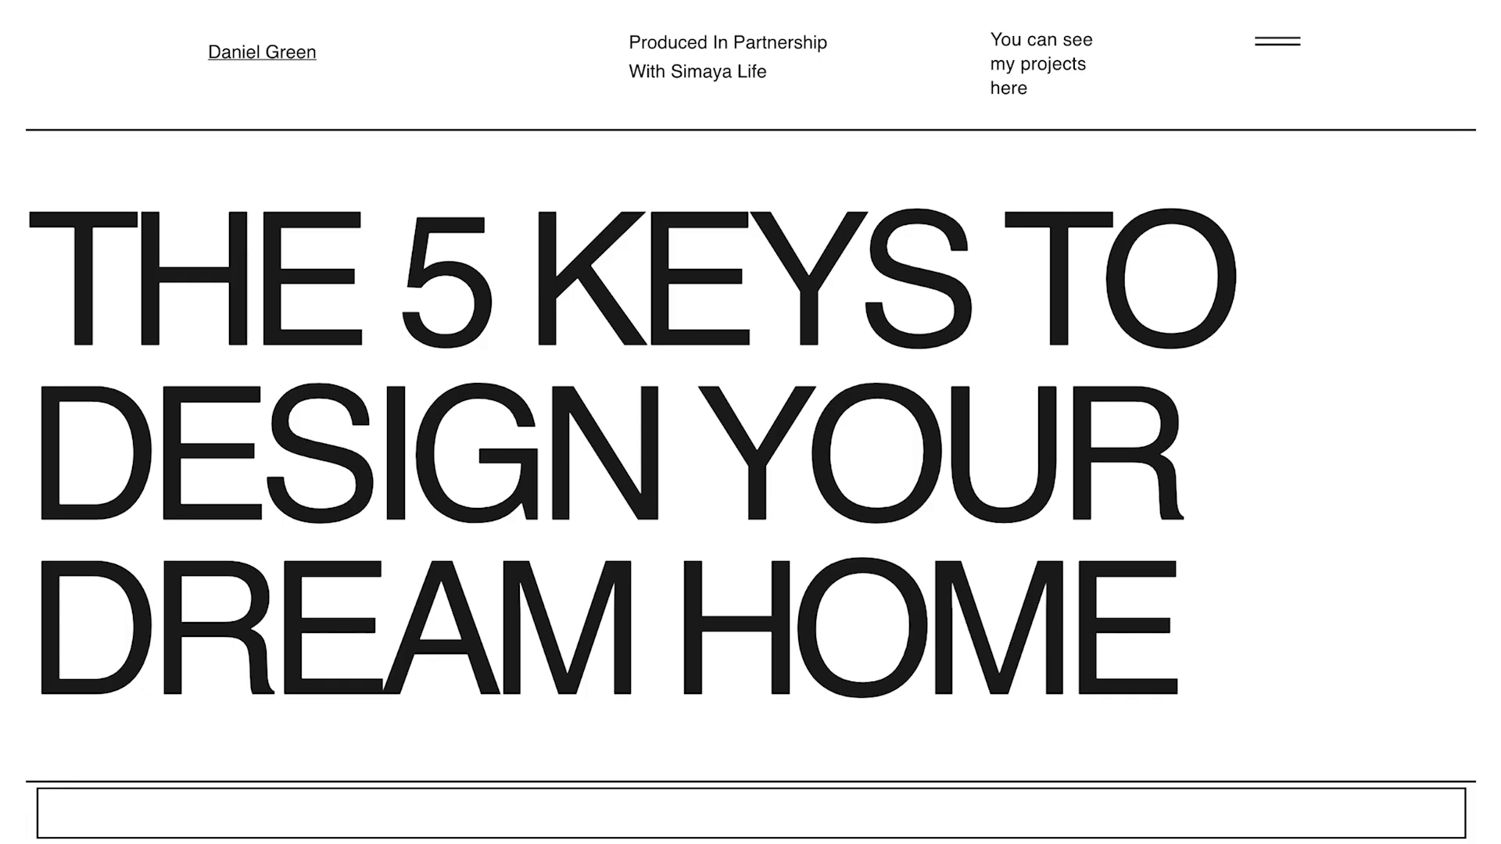
scroll(750, 422, "down", 10)
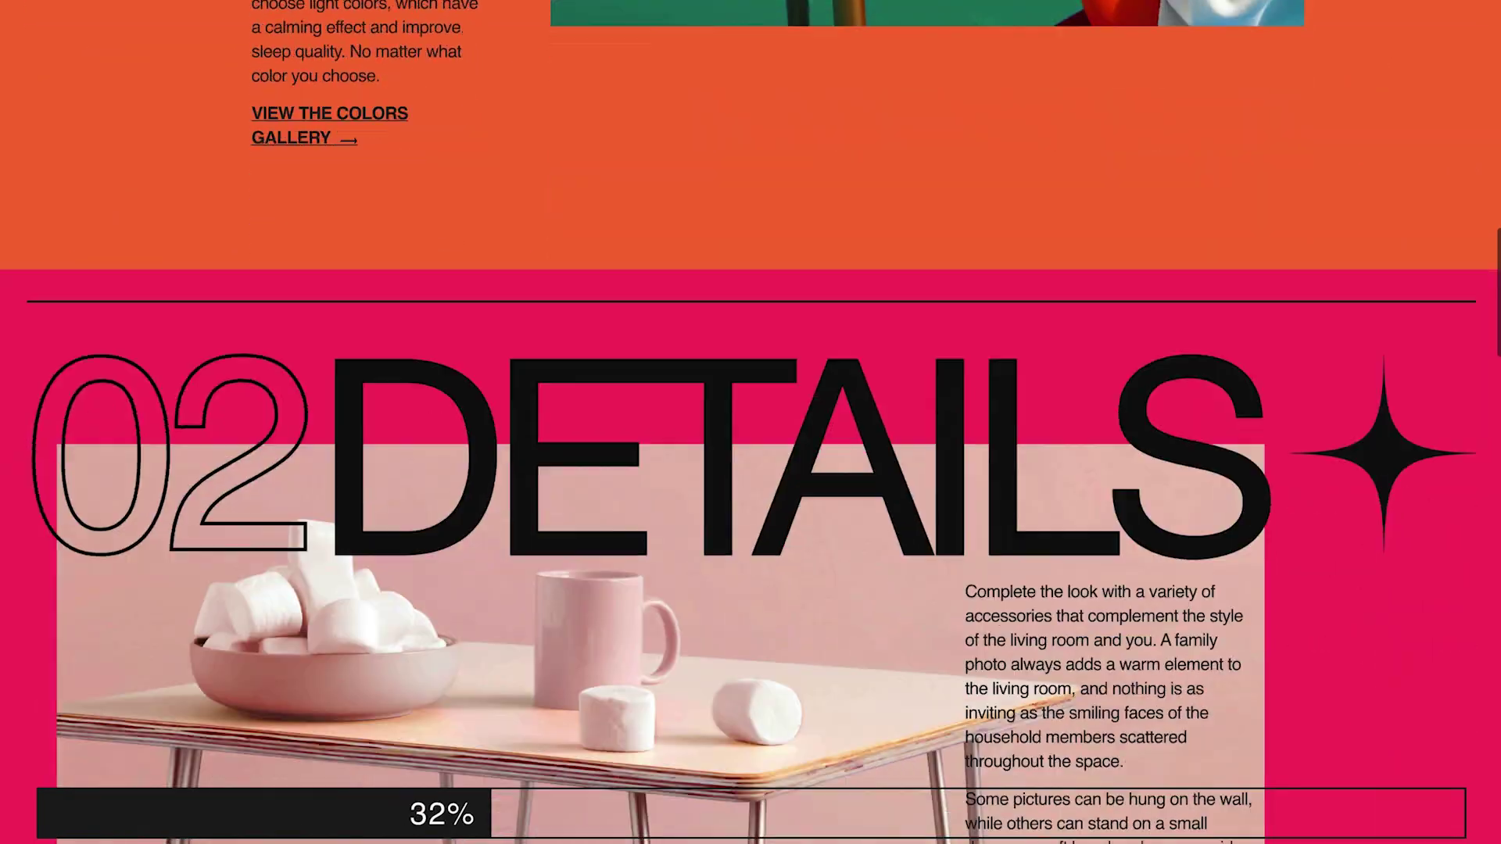
scroll(750, 422, "down", 10)
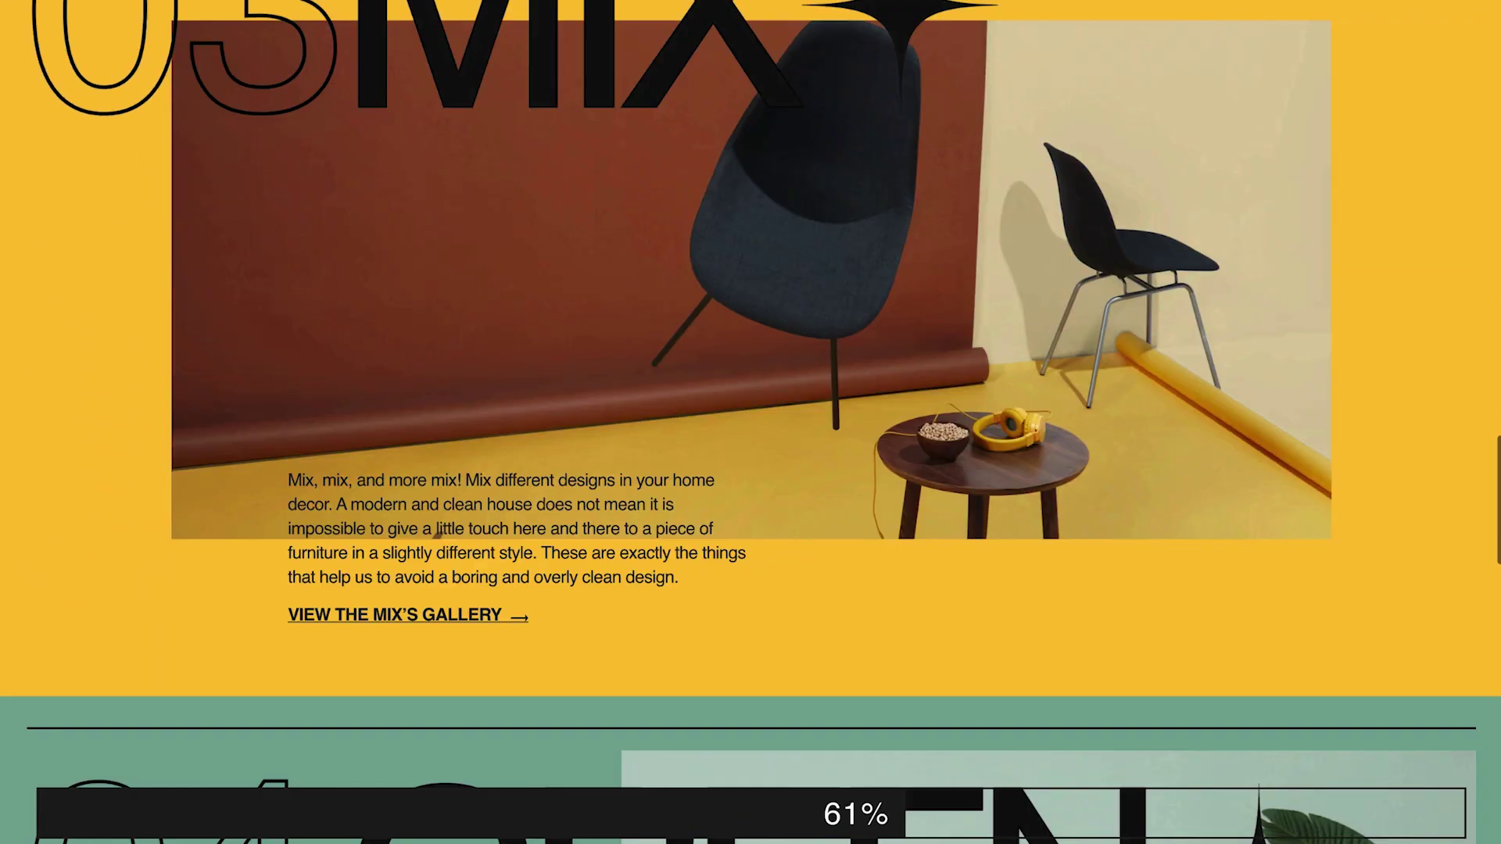
scroll(751, 422, "down", 6)
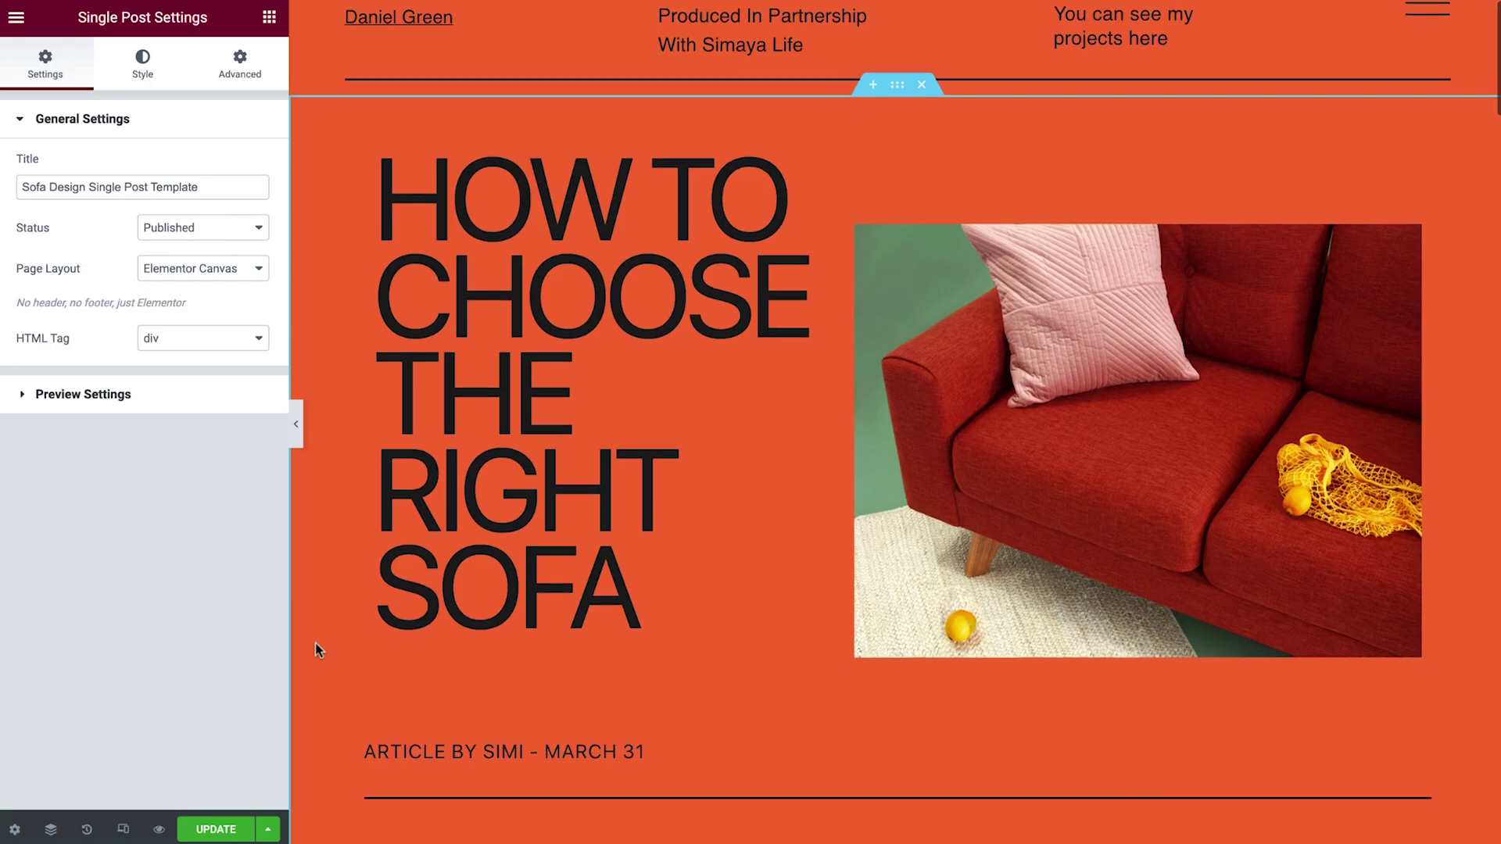
- Select the Post Content widget beside YOU READ and bring up the widget library
scroll(316, 643, "down", 5)
scroll(316, 650, "down", 5)
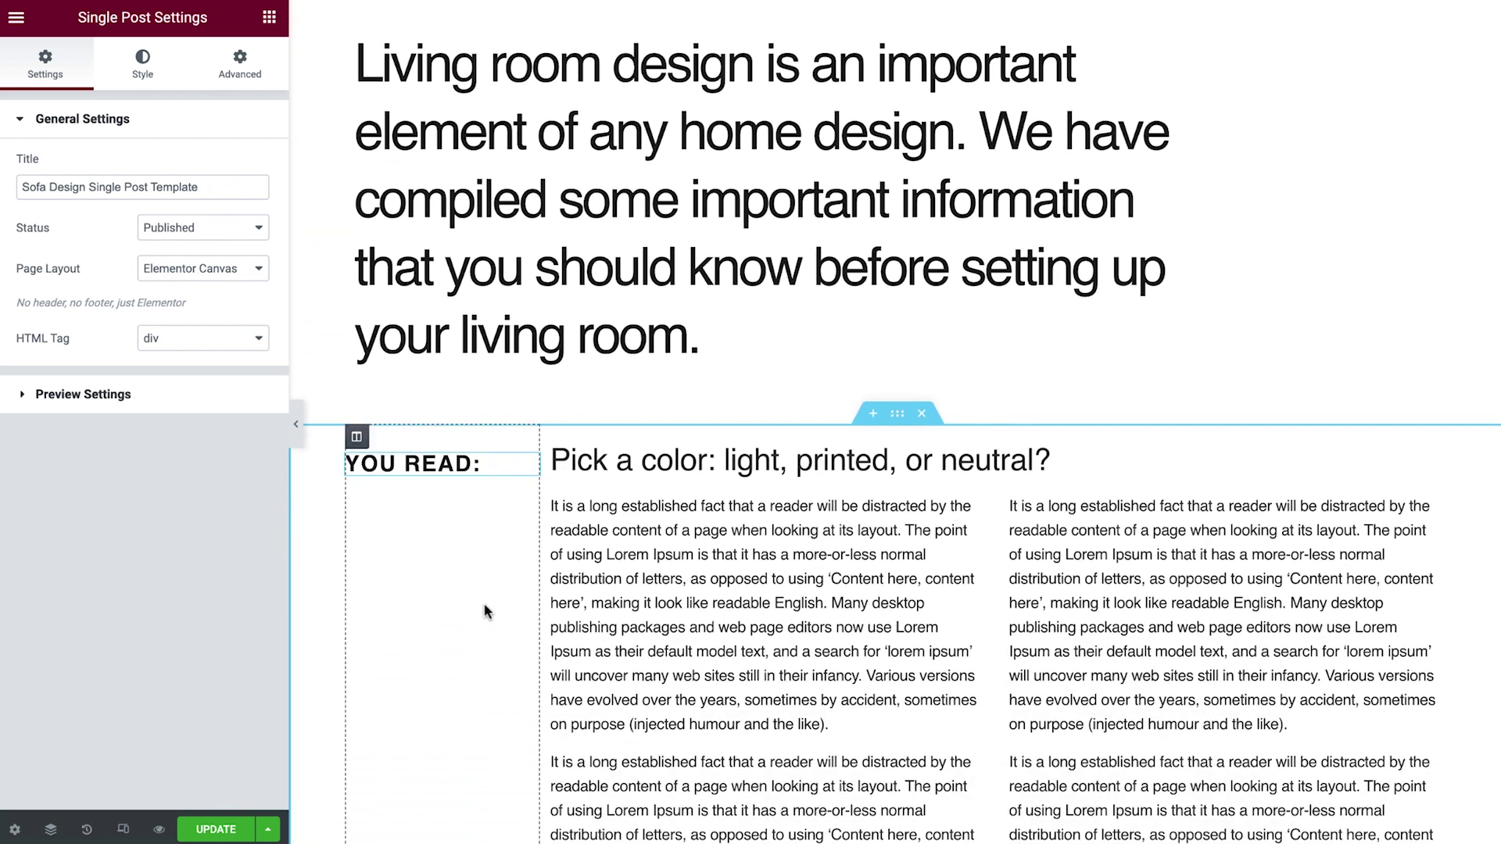
left_click(652, 578)
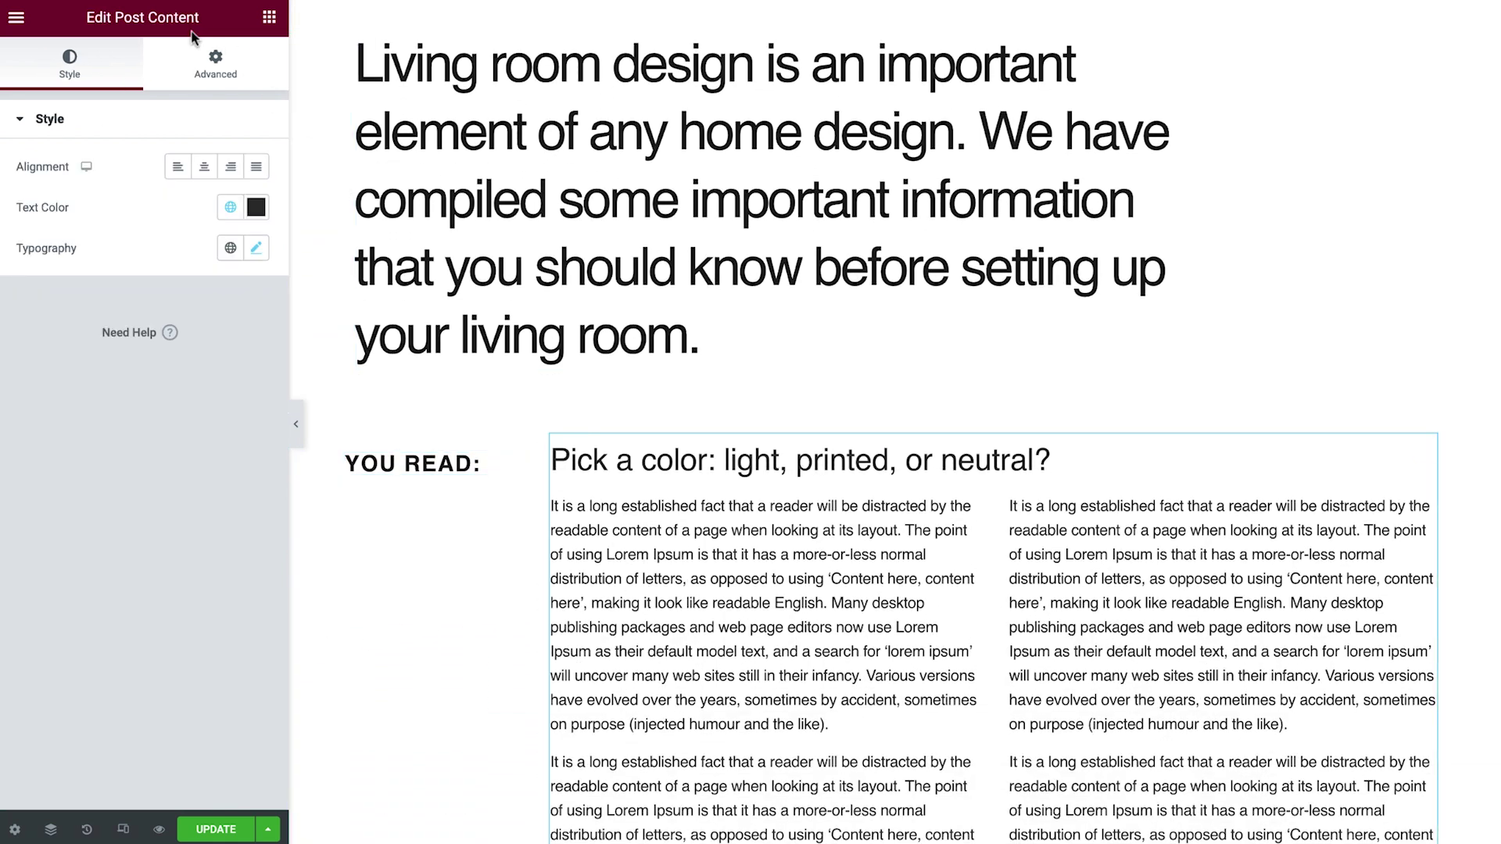
left_click(269, 19)
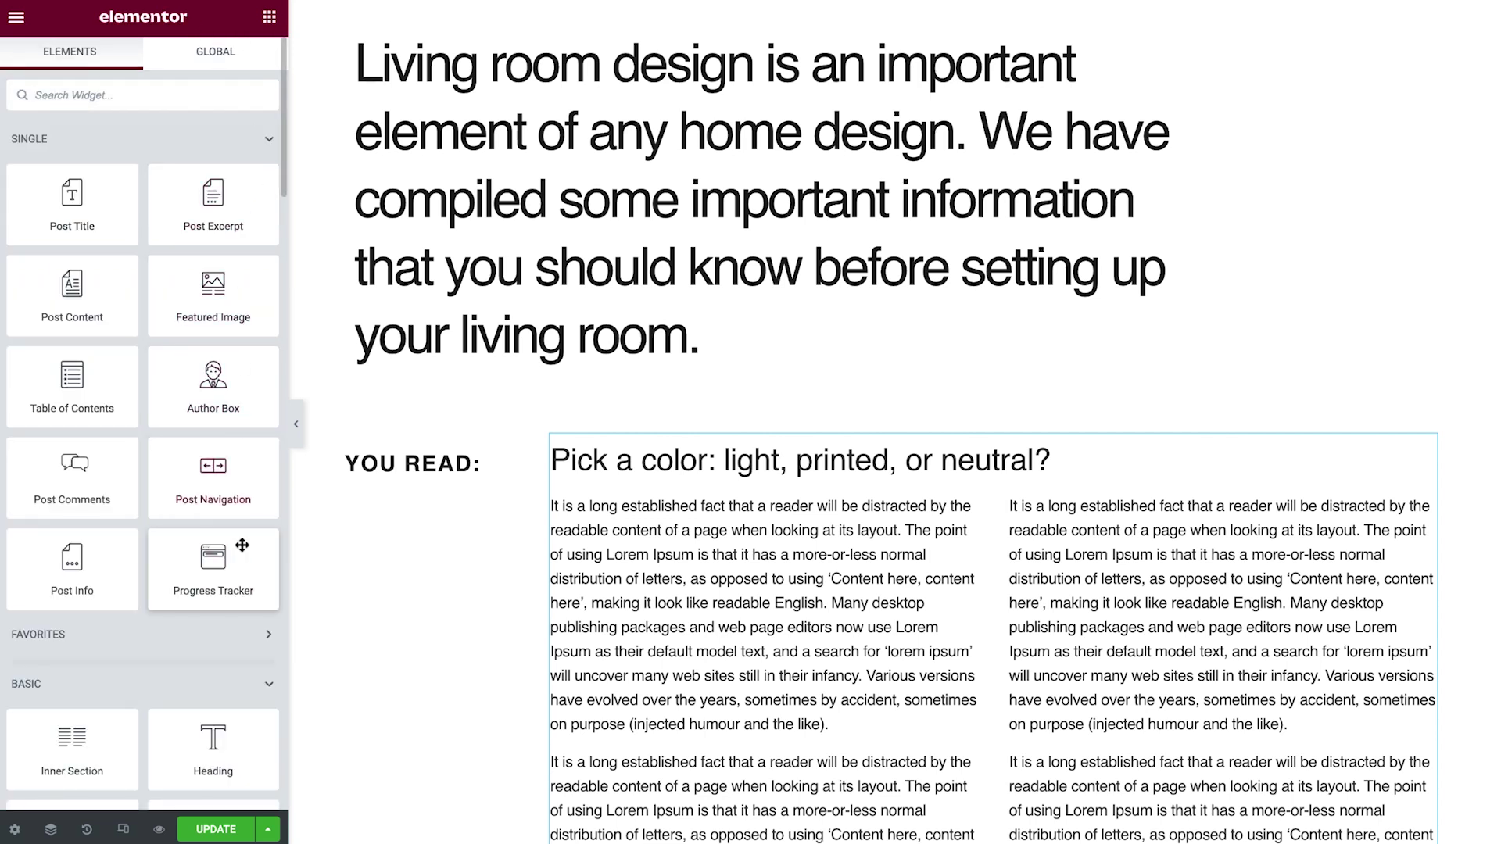
- Add a circular Progress Tracker under YOU READ that tracks the Post Content
left_click_drag(238, 565, 453, 472)
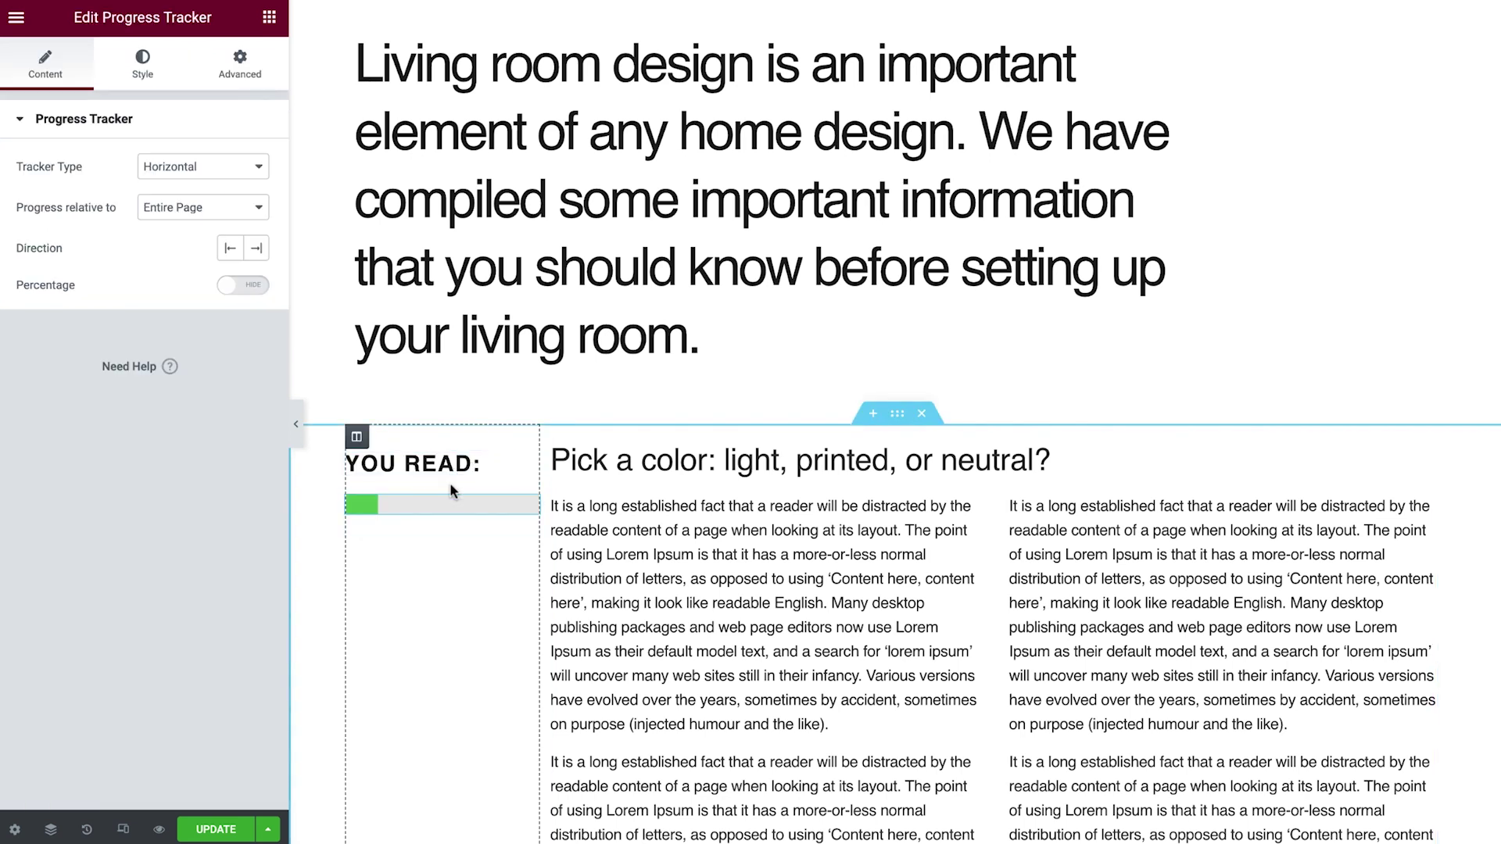
left_click(226, 166)
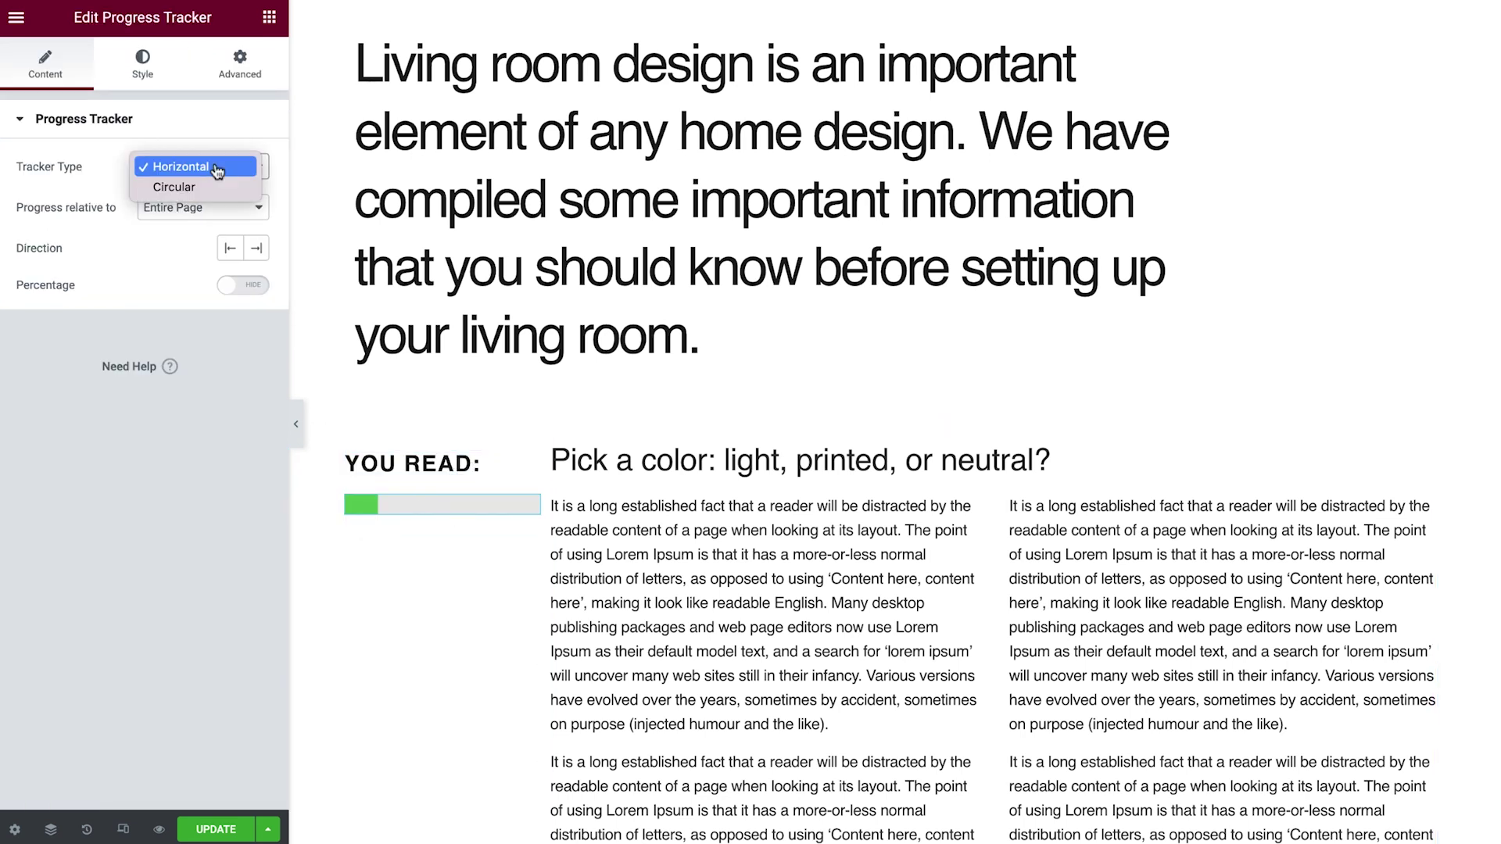
left_click(223, 186)
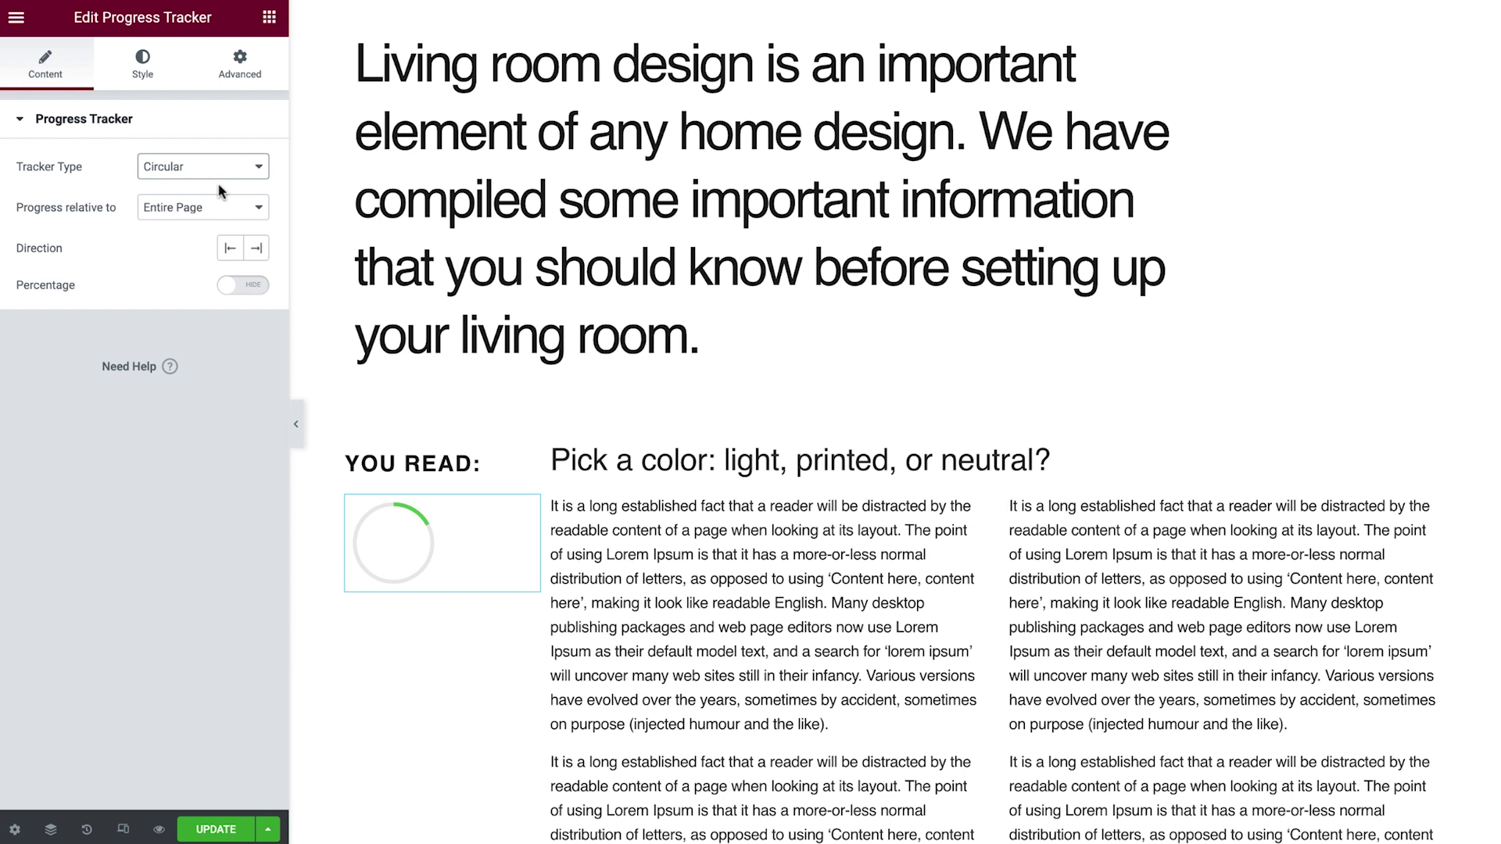
left_click(223, 209)
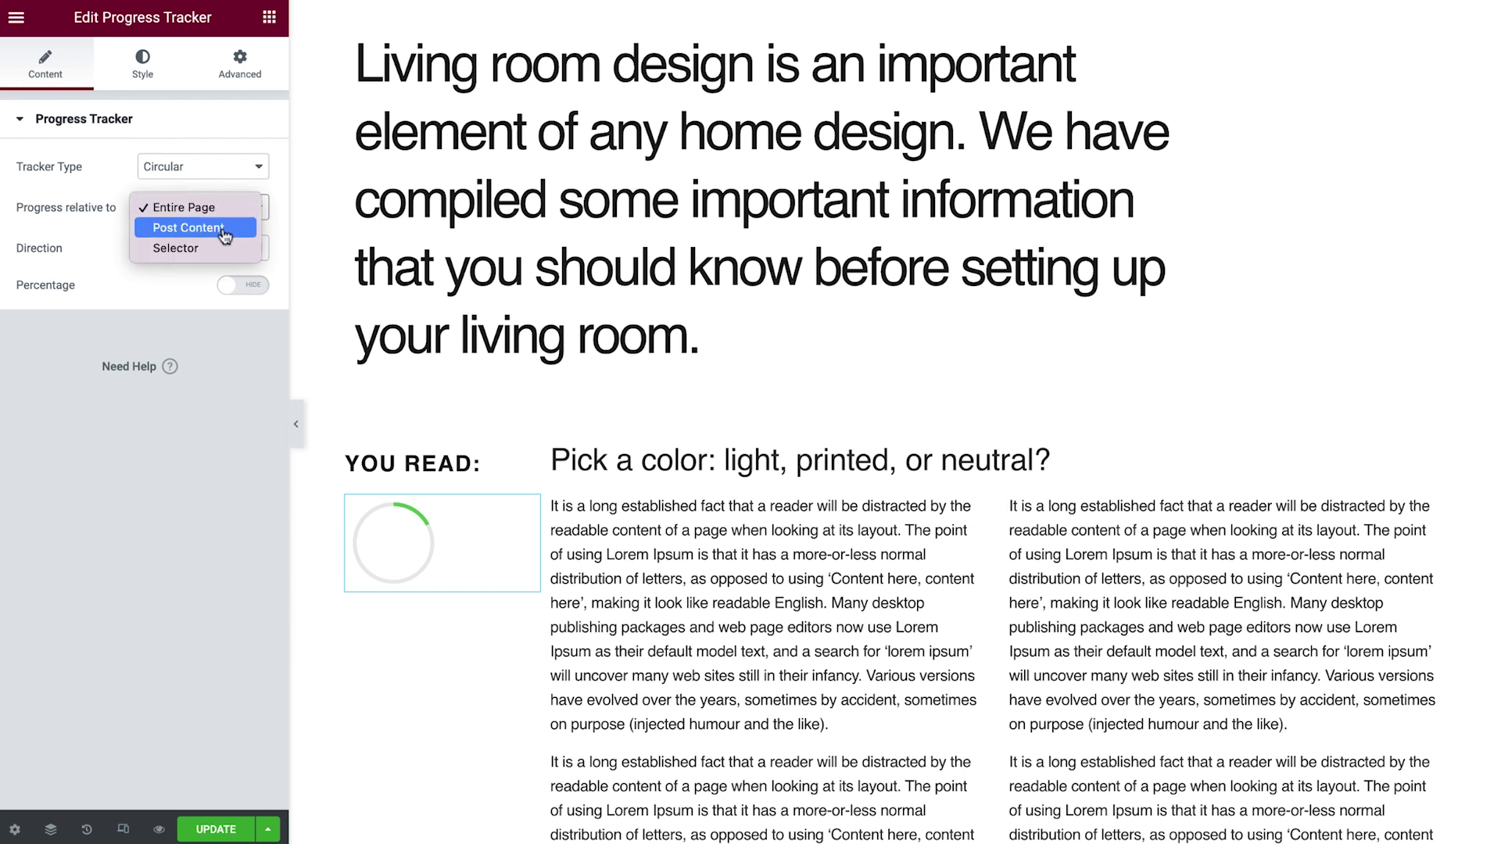
left_click(224, 228)
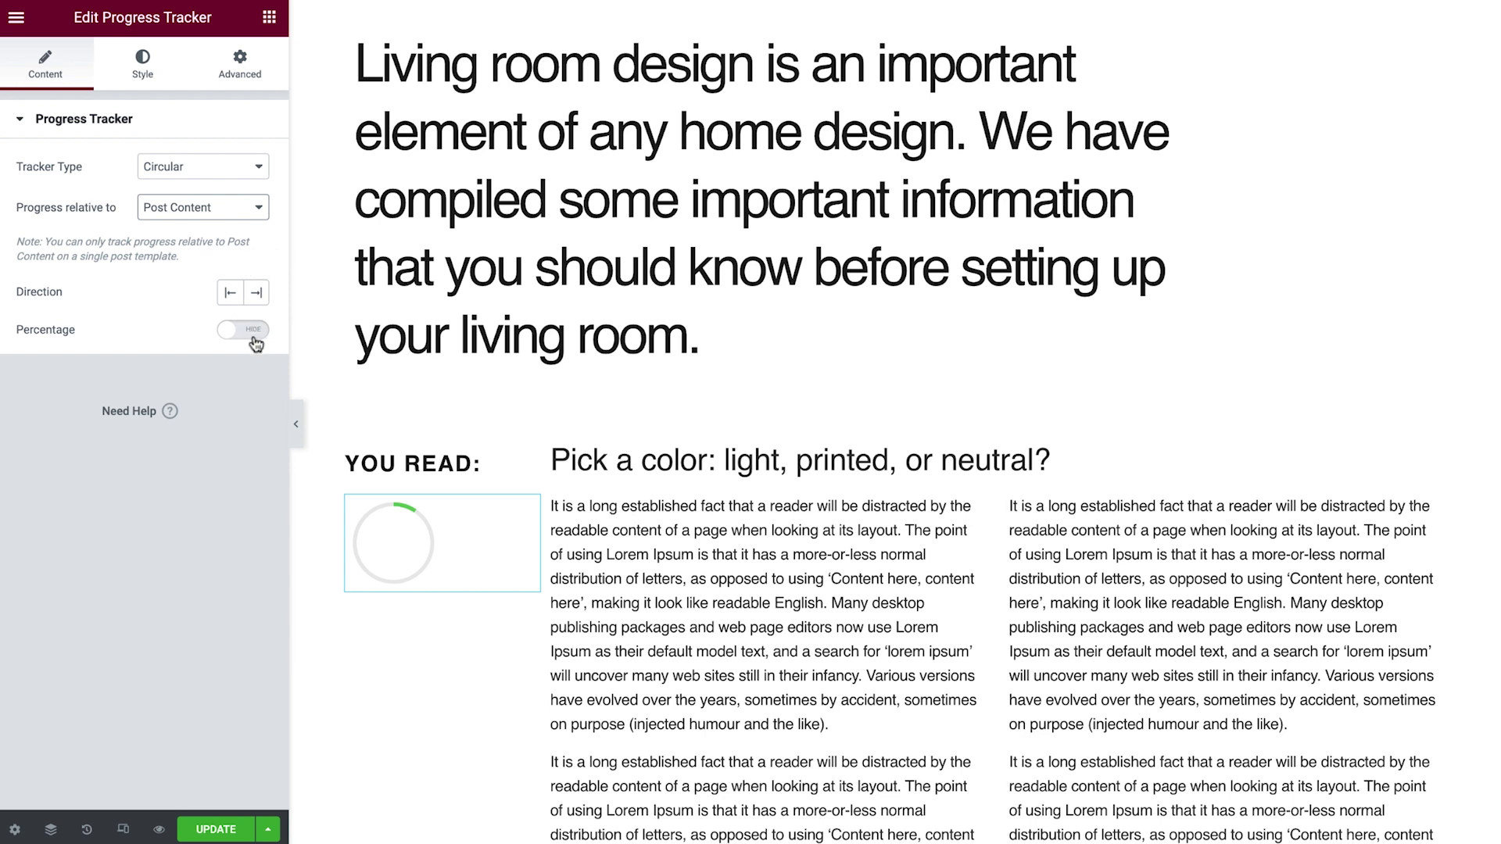
- Show the percentage inside the ring and scroll to check it rising from 9%
left_click(252, 330)
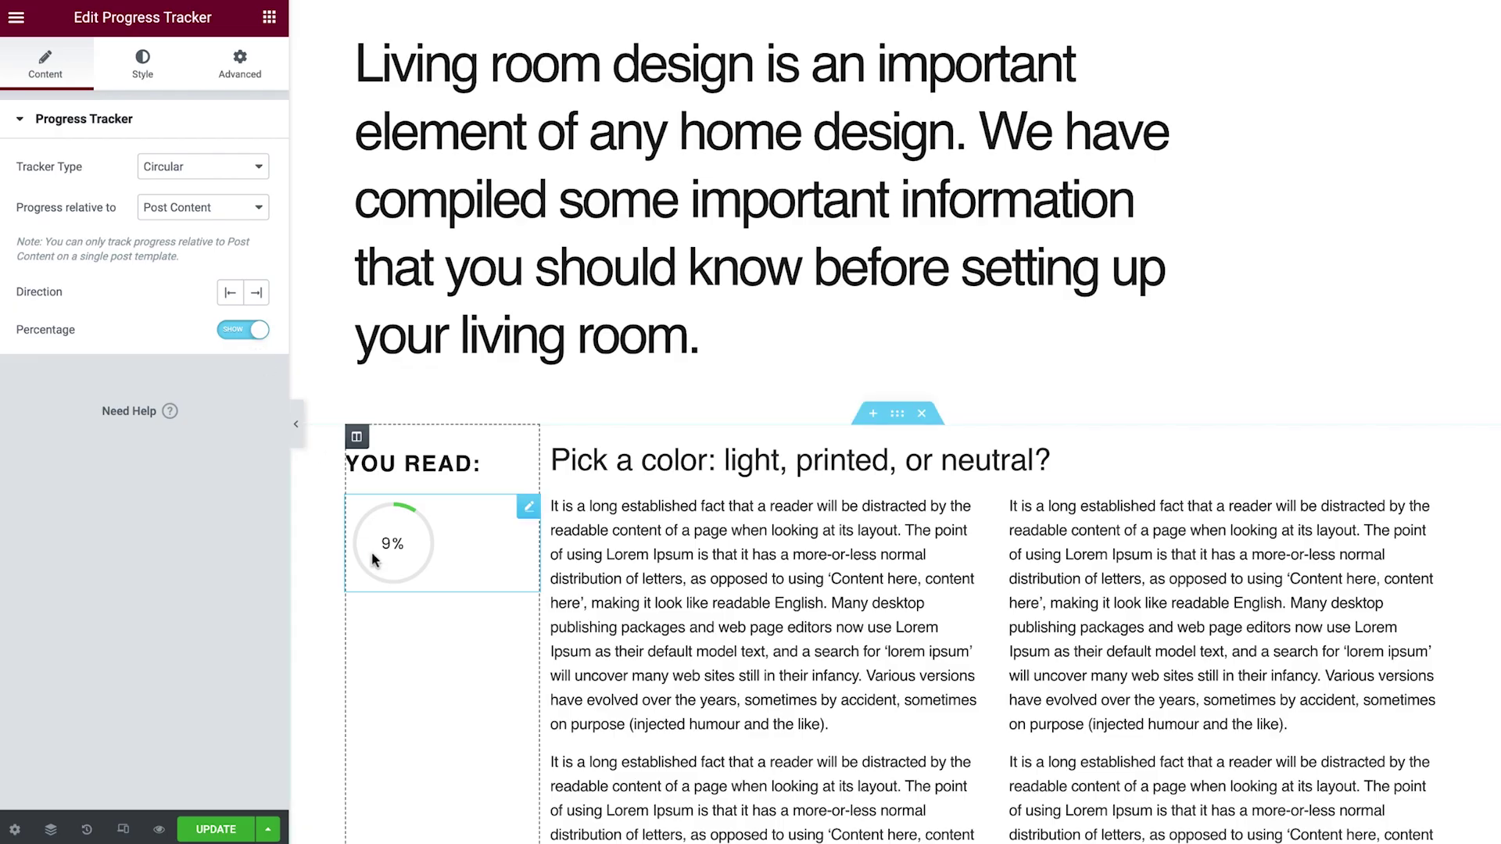
scroll(320, 761, "down", 3)
scroll(321, 764, "down", 3)
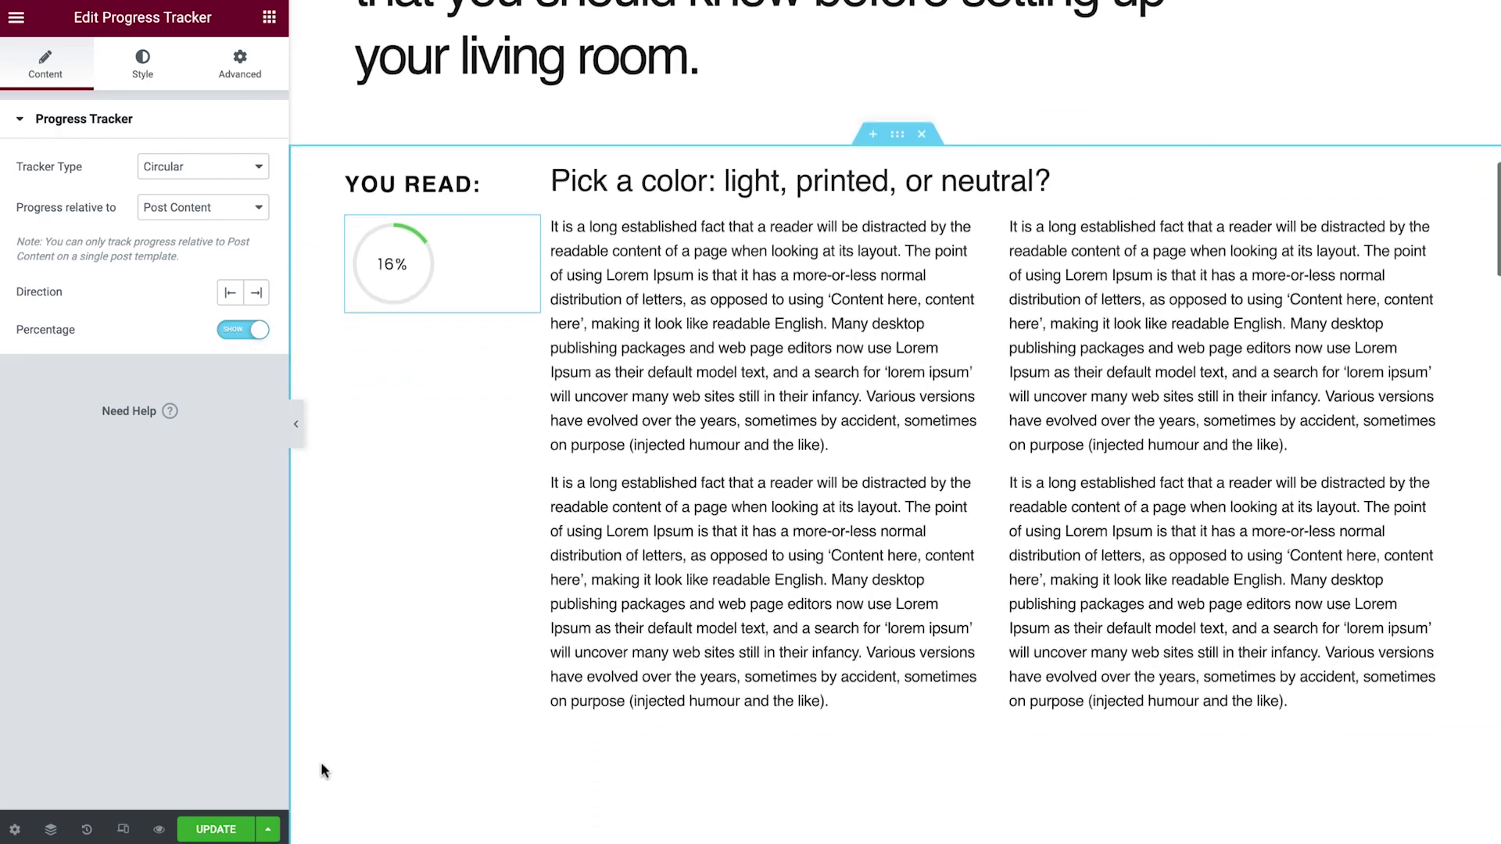
scroll(321, 765, "up", 6)
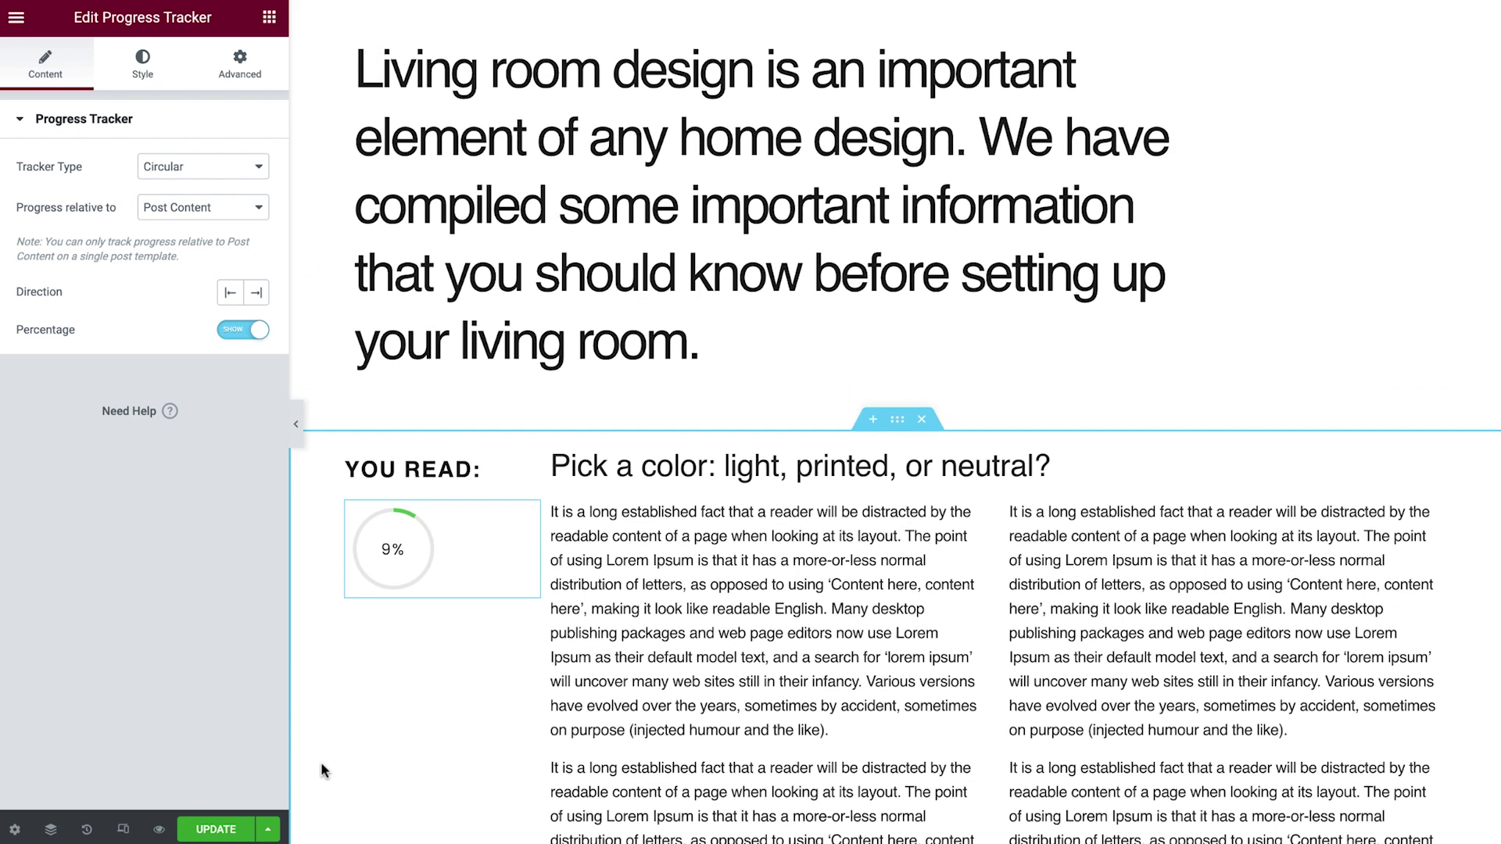
- Make the circular tracker sticky at Top with a 150 offset and Stay In Column on
left_click(237, 66)
left_click(226, 122)
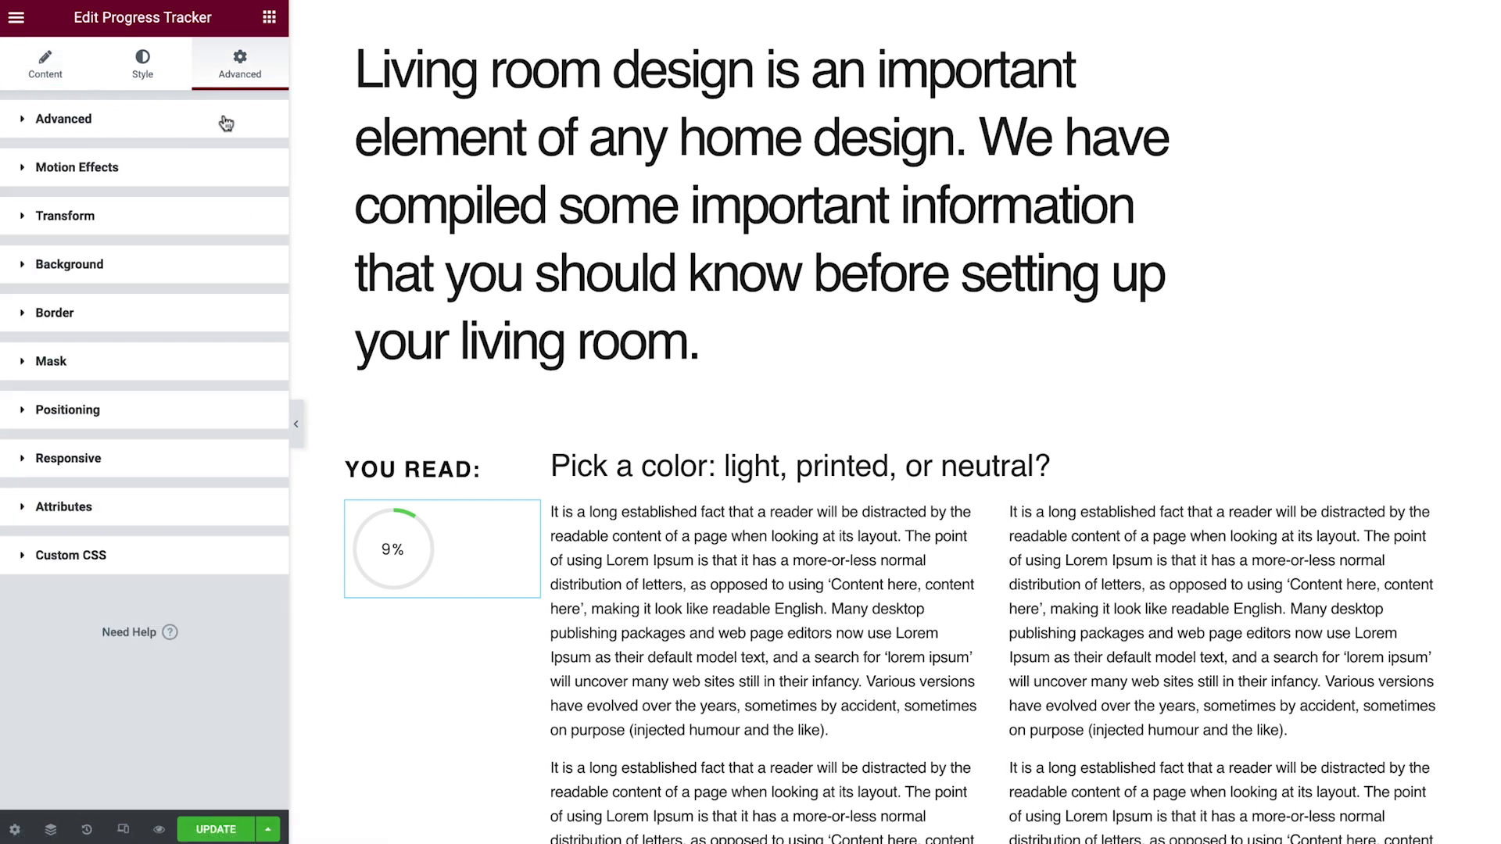
left_click(221, 176)
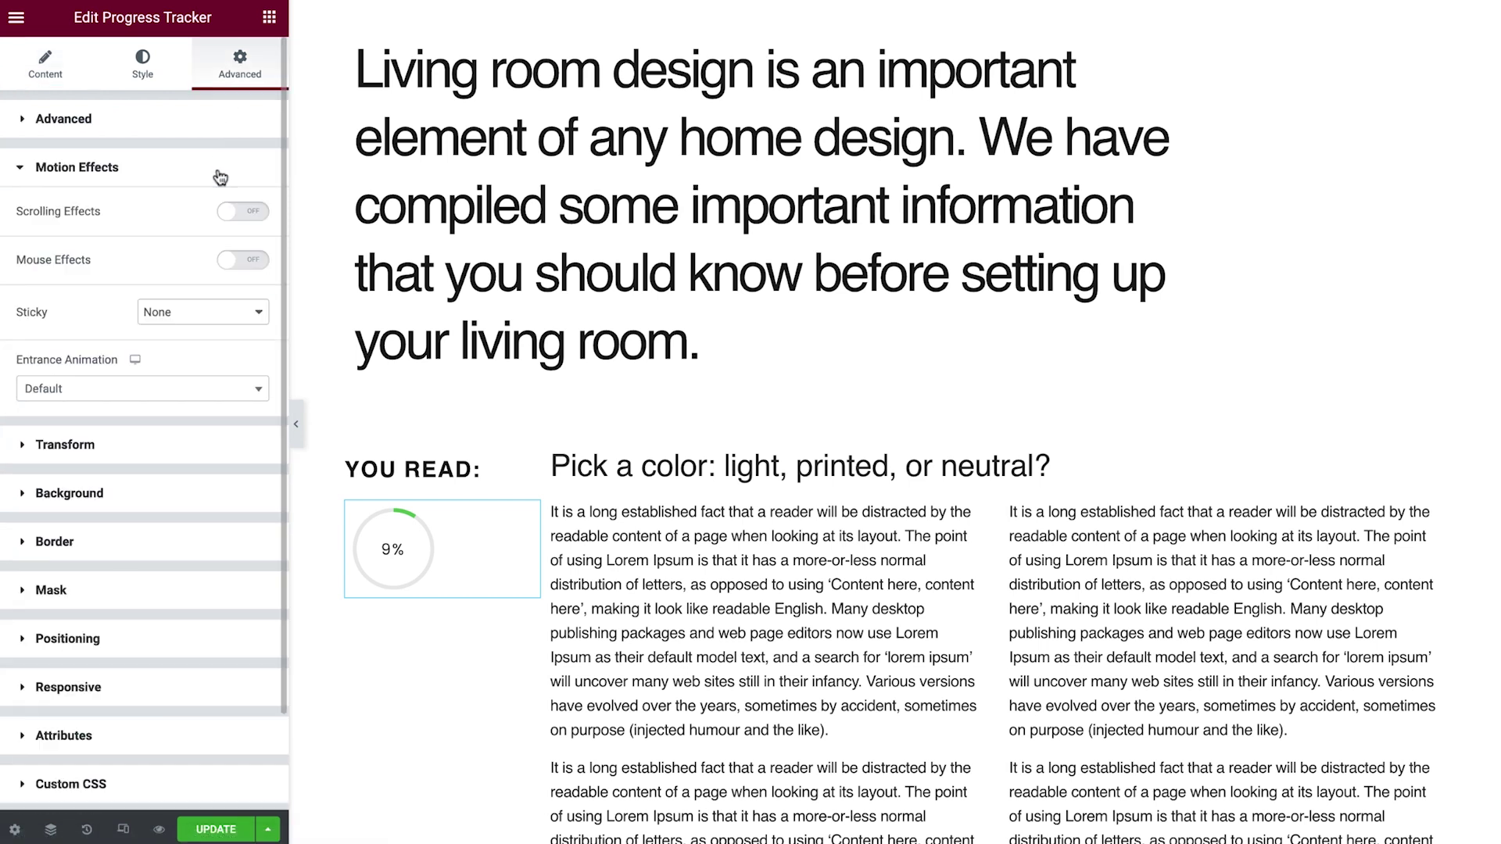
left_click(174, 317)
left_click(174, 334)
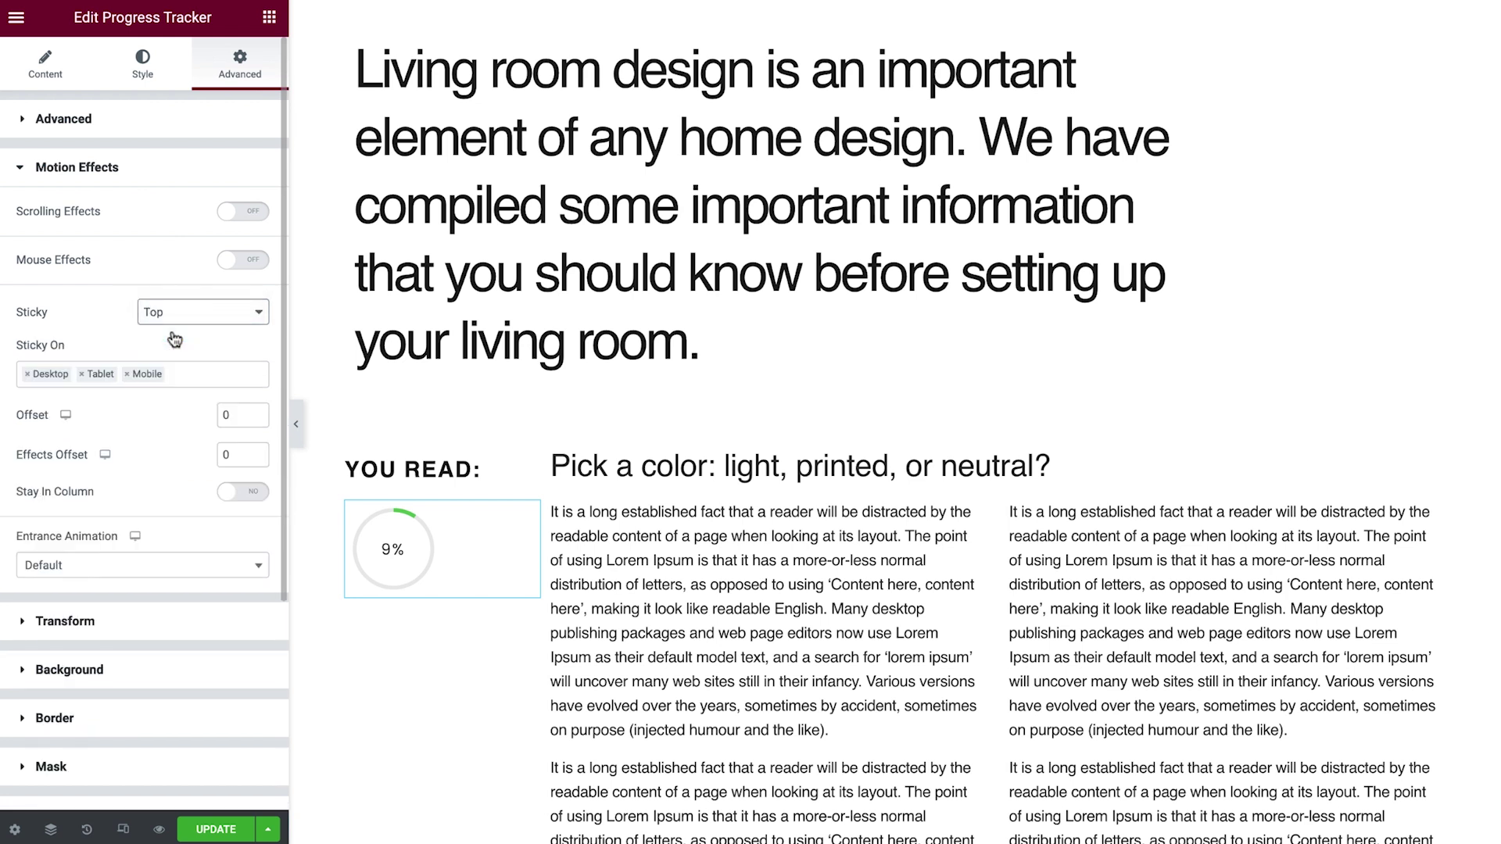
double_click(239, 415)
type("15")
left_click(252, 494)
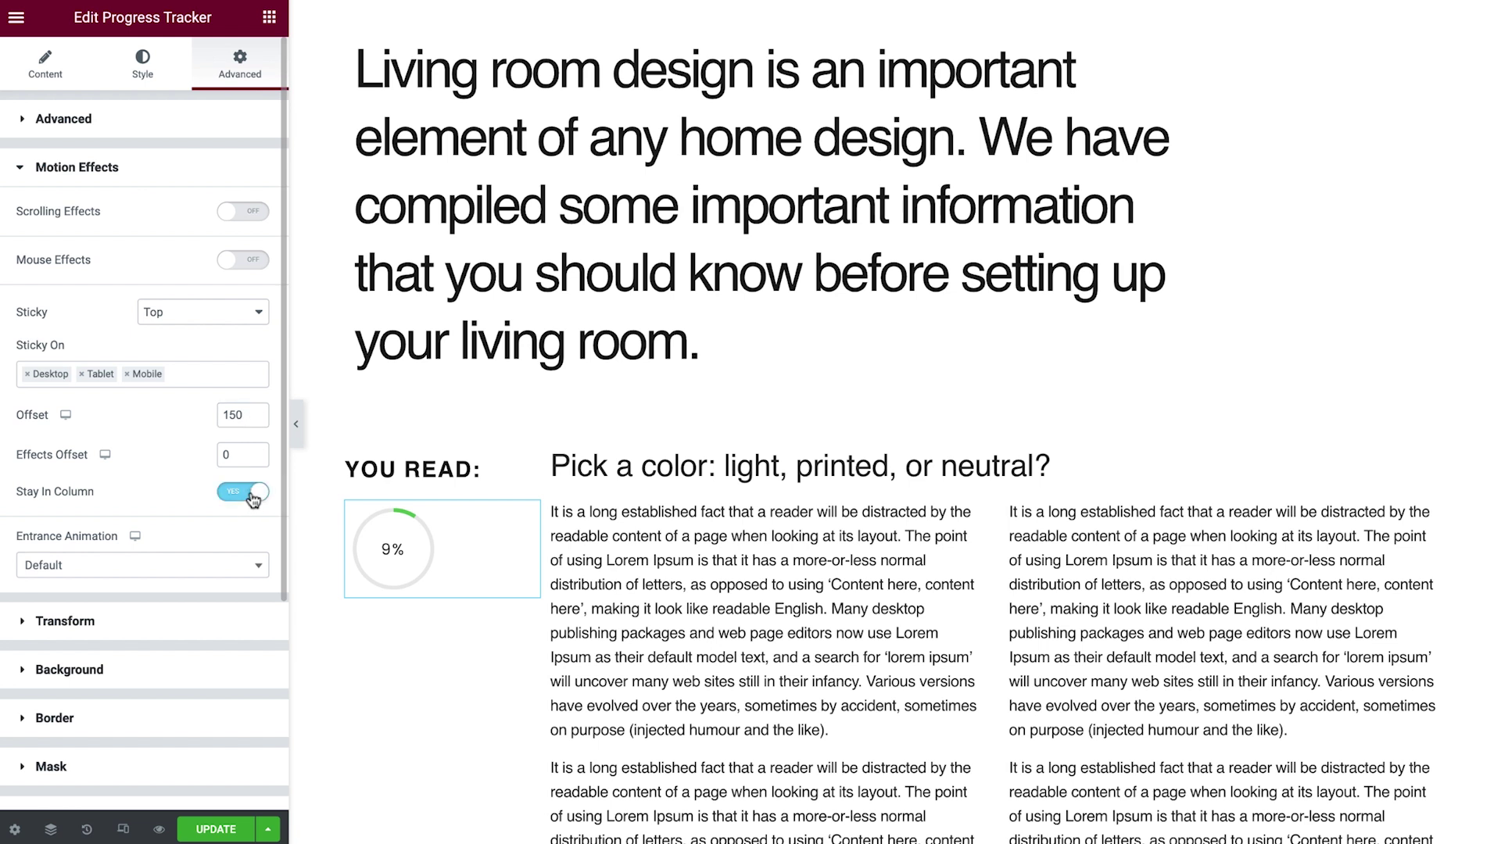
- Make the YOU READ: heading sticky at Top with a 130 offset and Stay In Column on
left_click(528, 473)
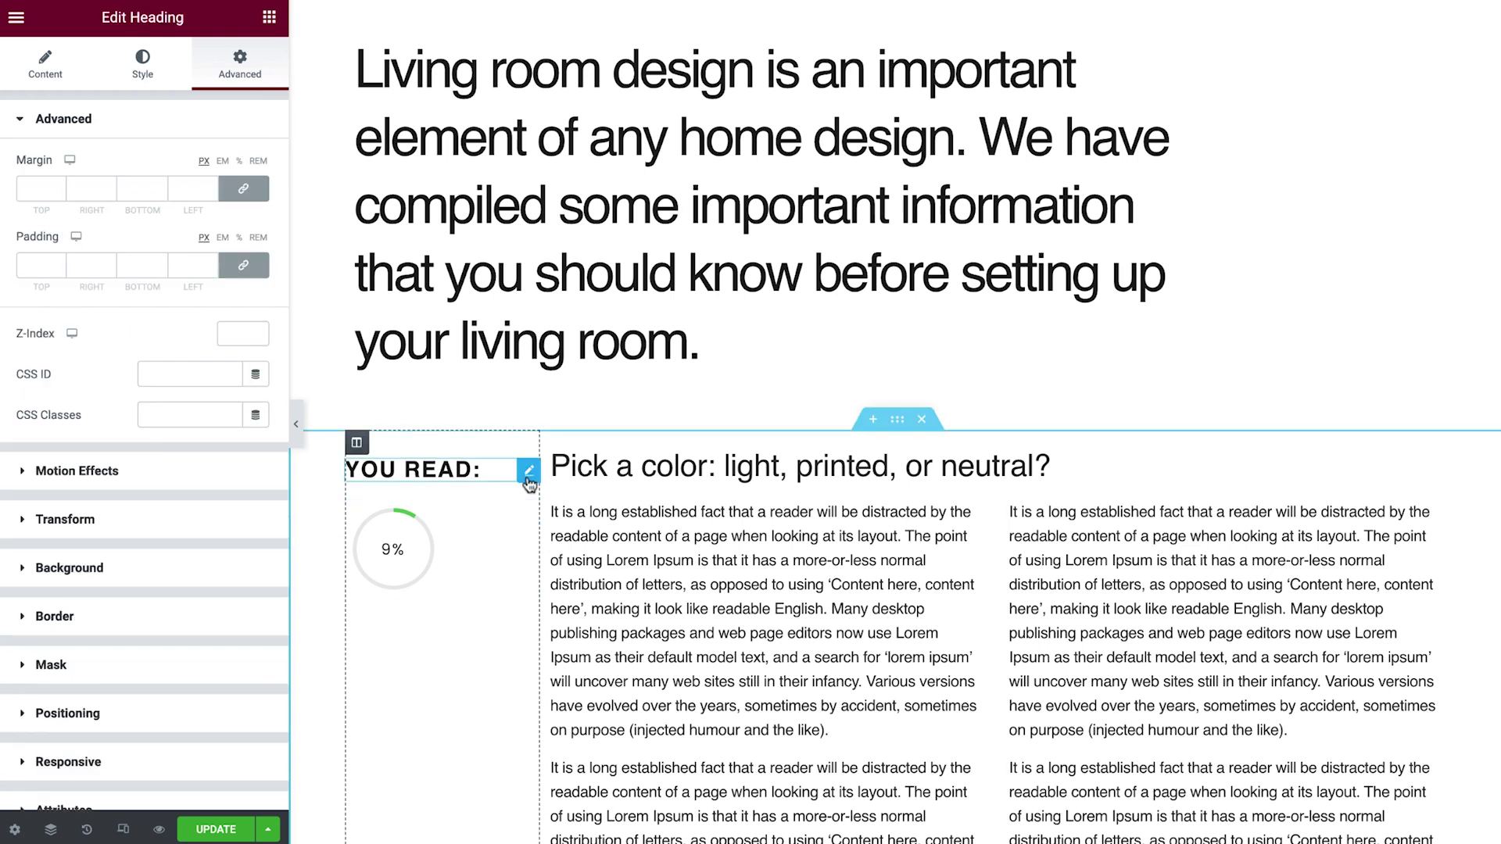
left_click(246, 118)
left_click(244, 170)
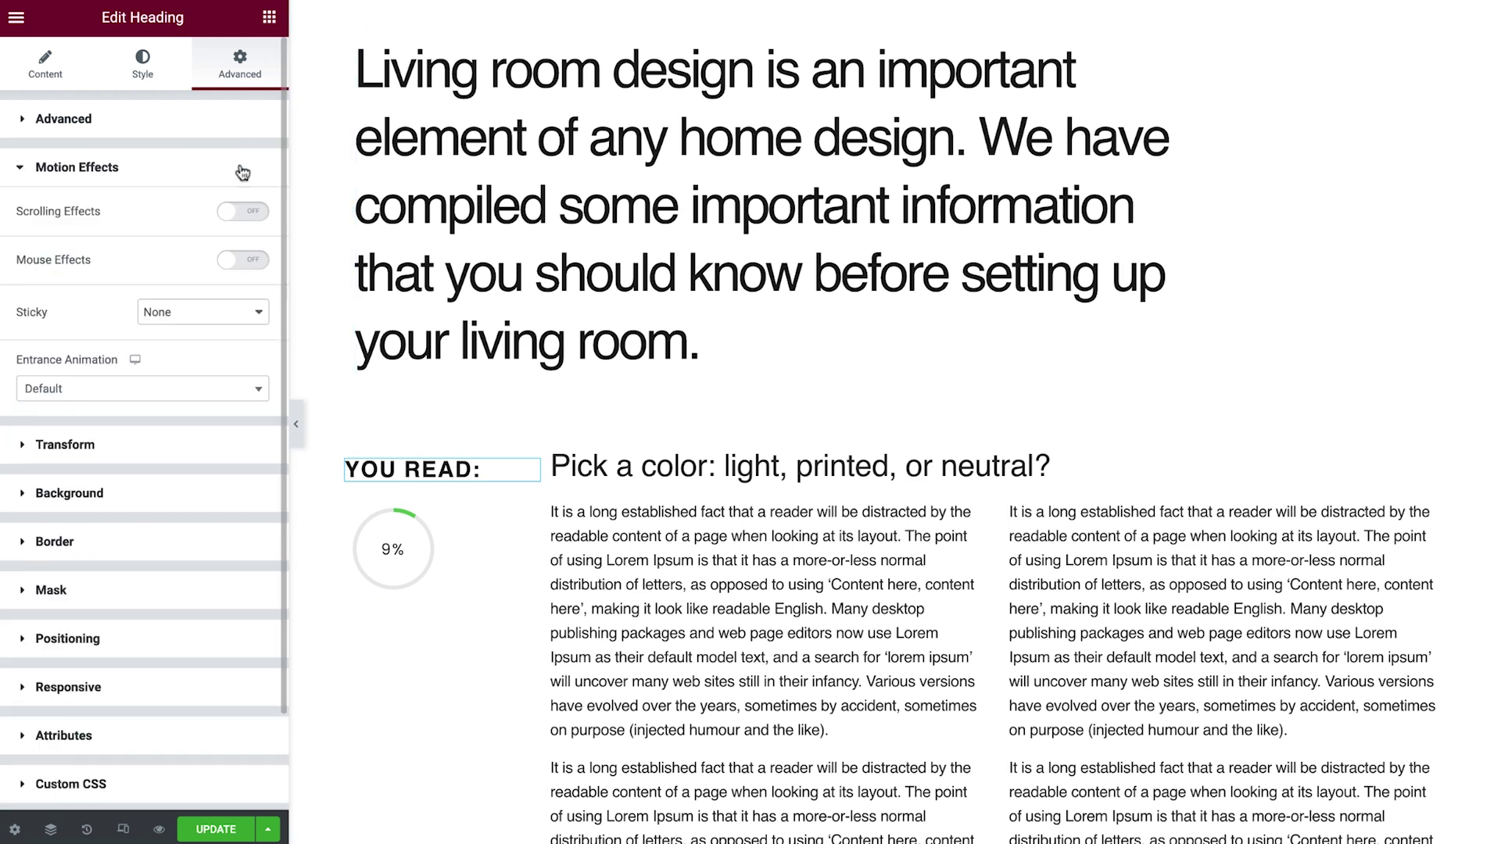
left_click(177, 313)
left_click(175, 328)
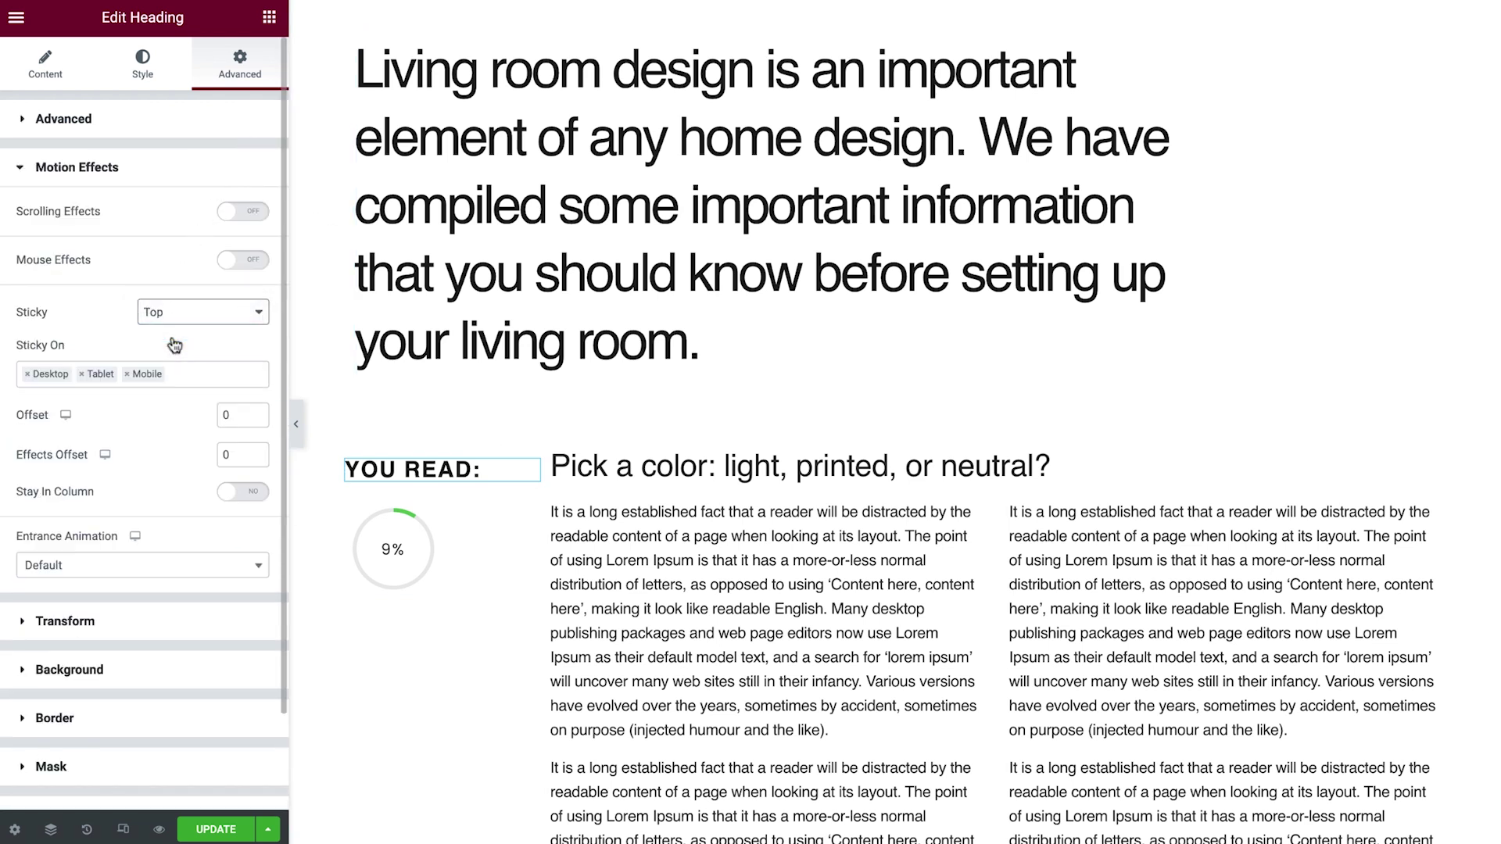
left_click(239, 412)
type("130")
left_click(247, 492)
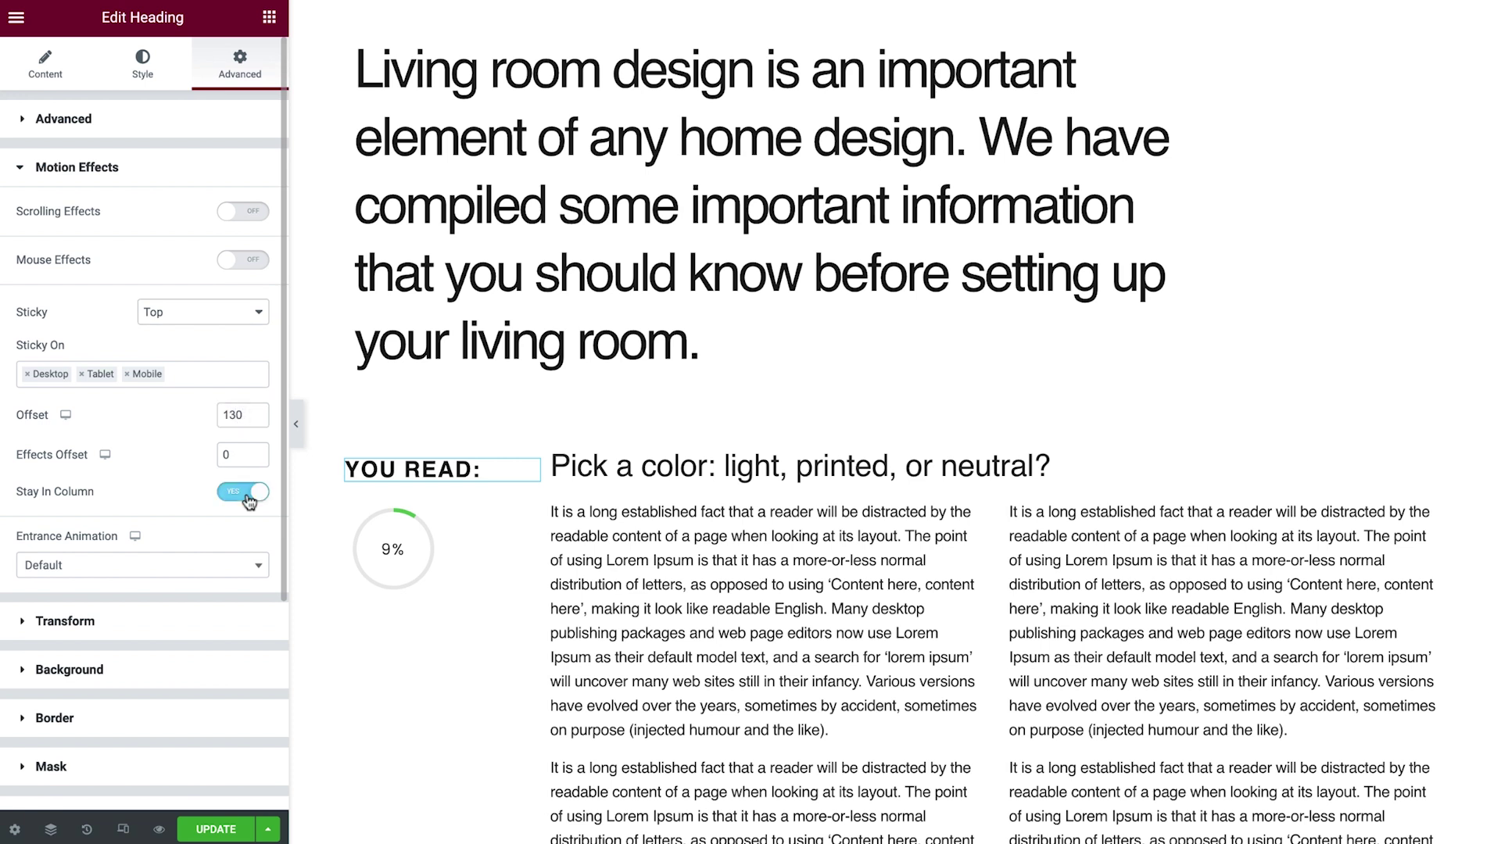
- Scroll to confirm the heading stays pinned above the tracker, then select the tracker widget
scroll(316, 720, "down", 5)
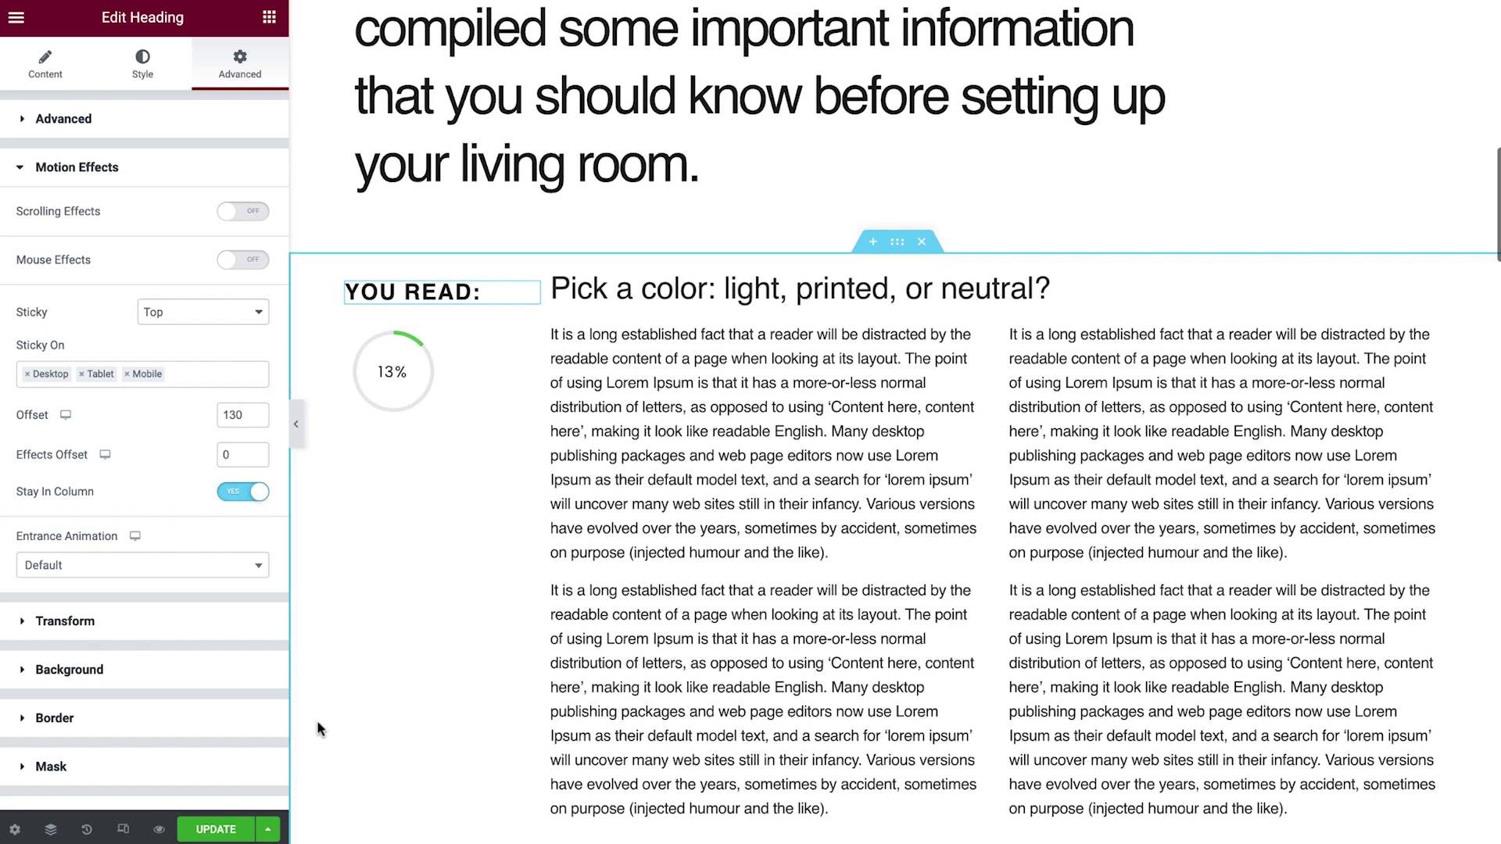
scroll(317, 720, "down", 6)
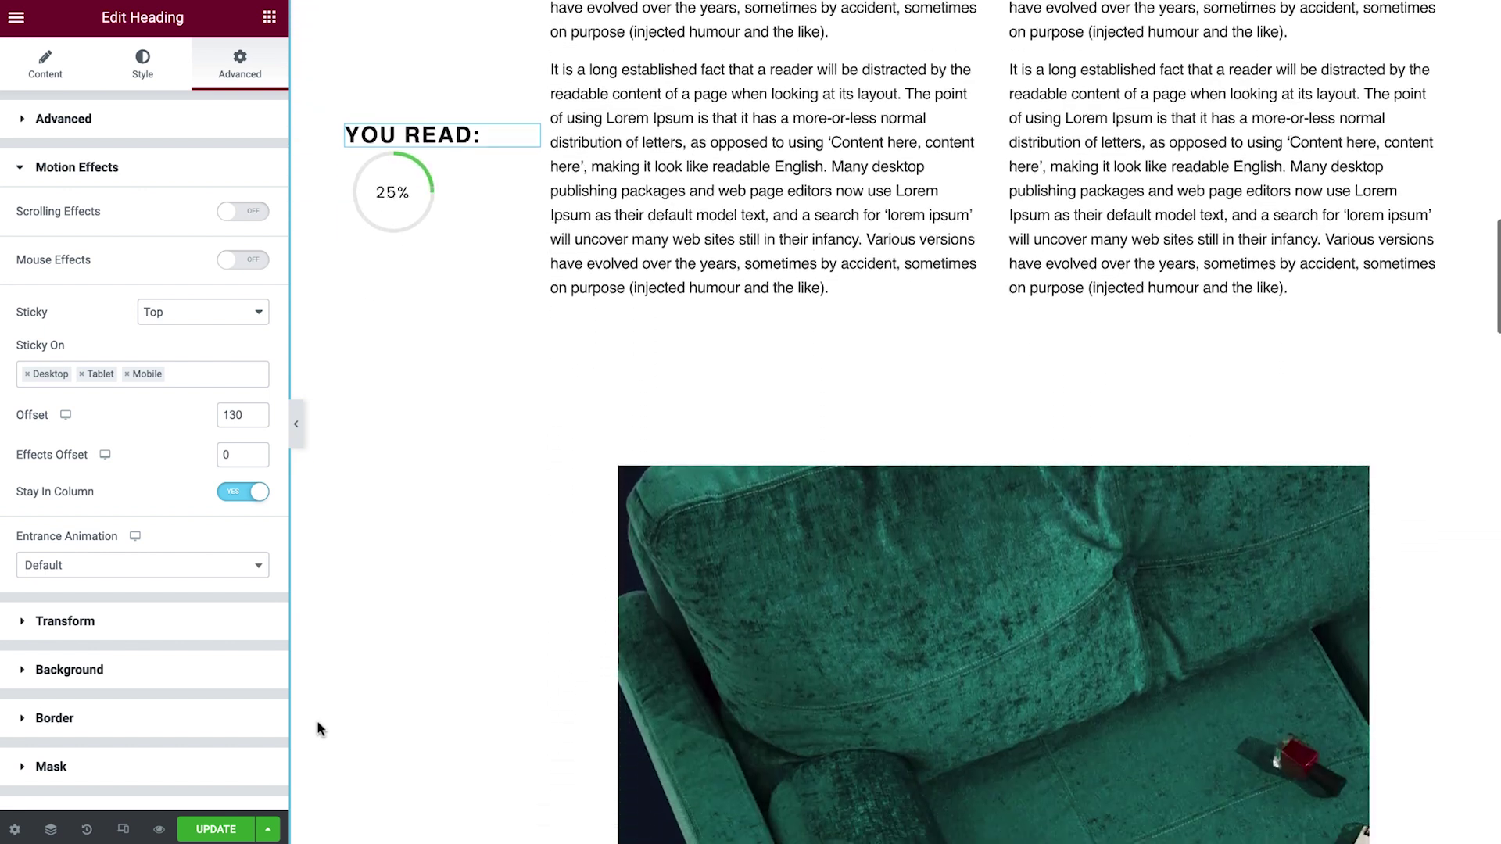
scroll(318, 723, "up", 10)
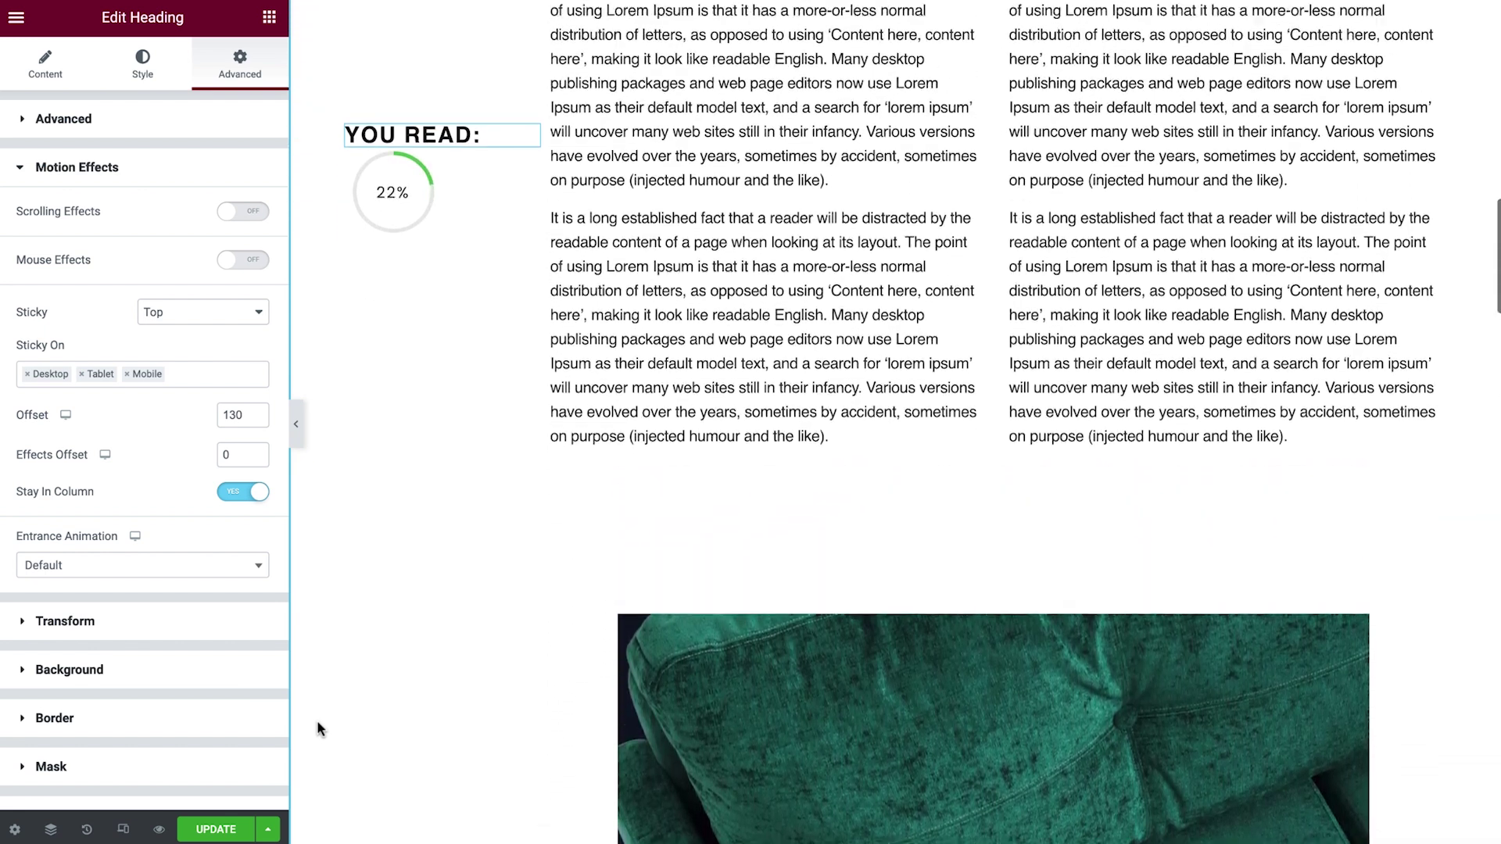
scroll(316, 728, "up", 5)
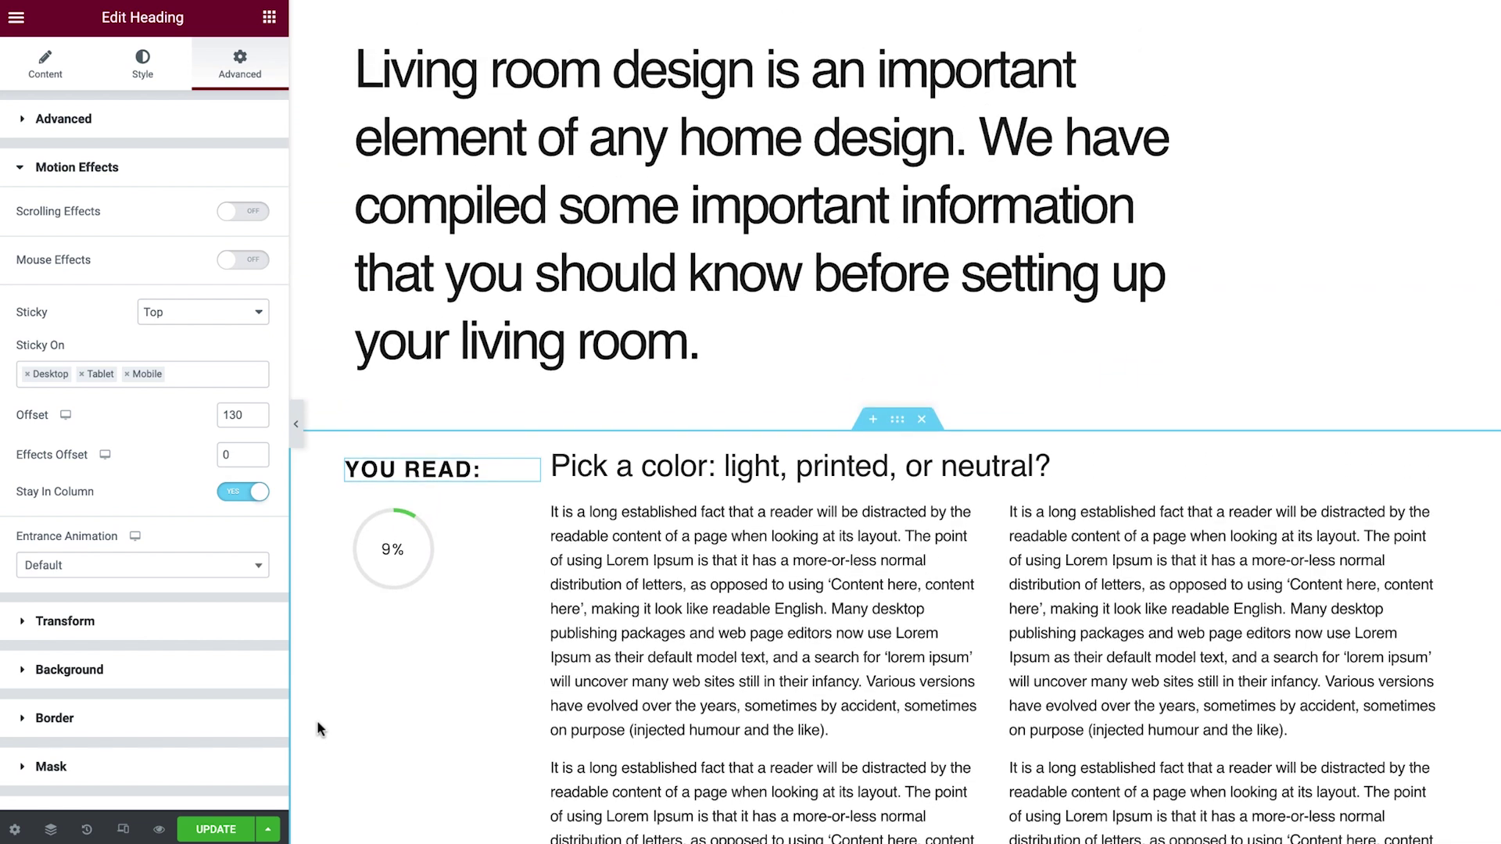
left_click(404, 551)
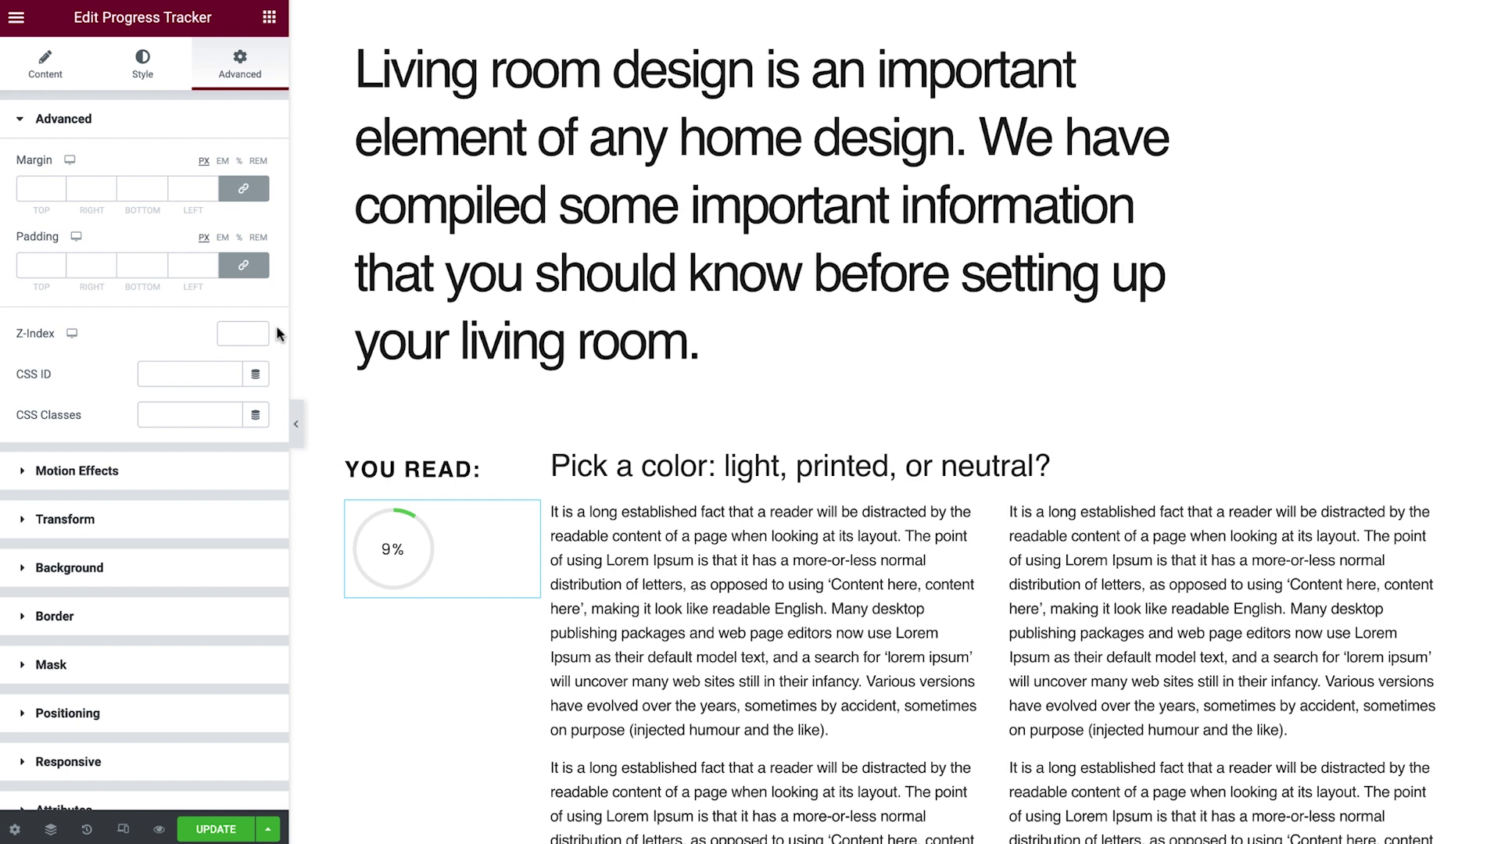
- Set the tracker size to 200 with an orange progress arc of width 10
left_click(143, 64)
left_click_drag(17, 191, 216, 252)
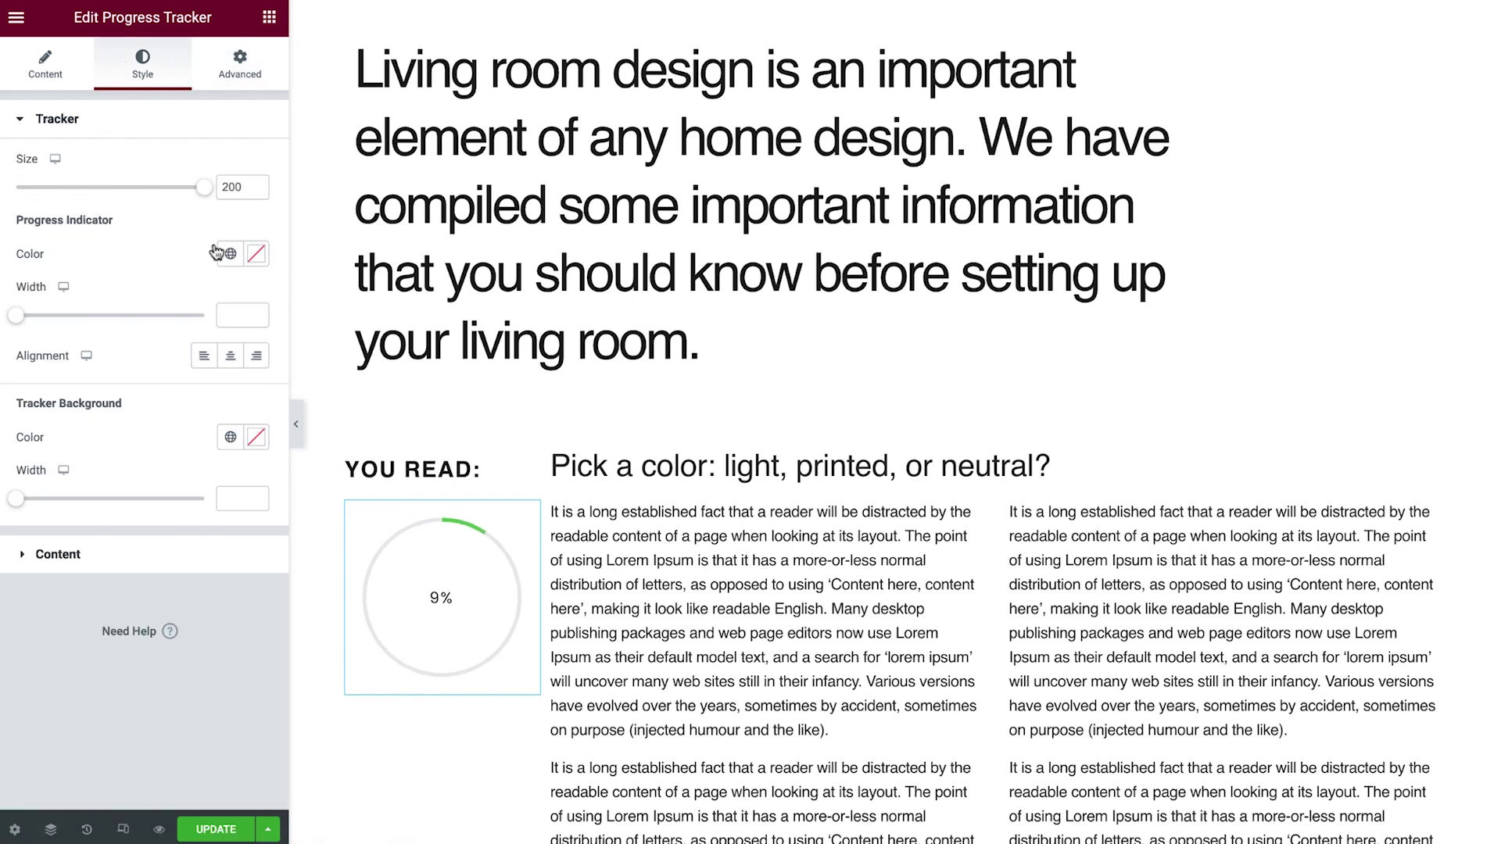
left_click(256, 258)
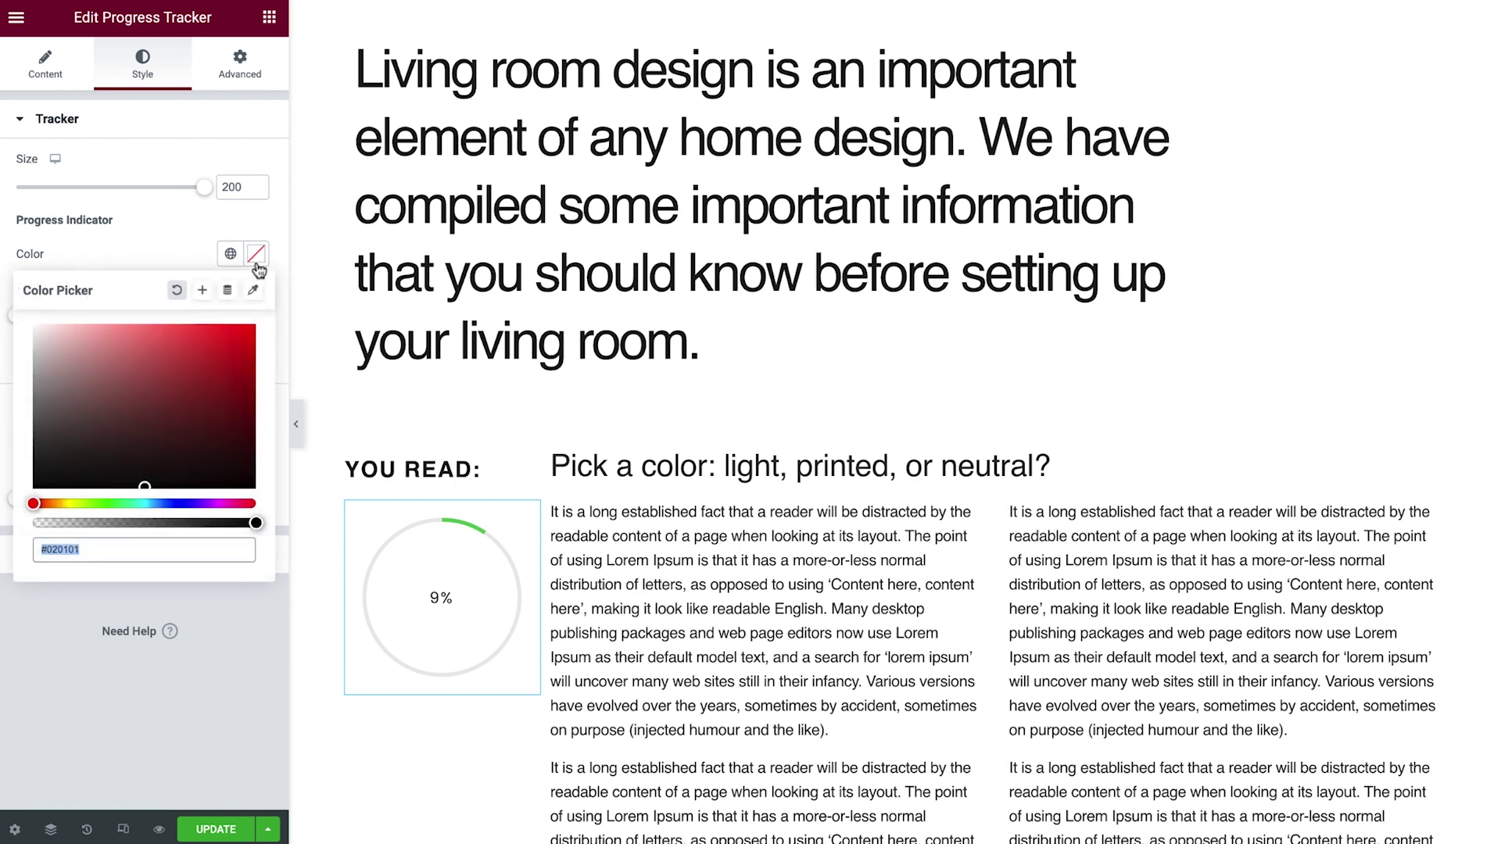
left_click_drag(46, 550, 78, 549)
key("ctrl+v")
left_click(111, 247)
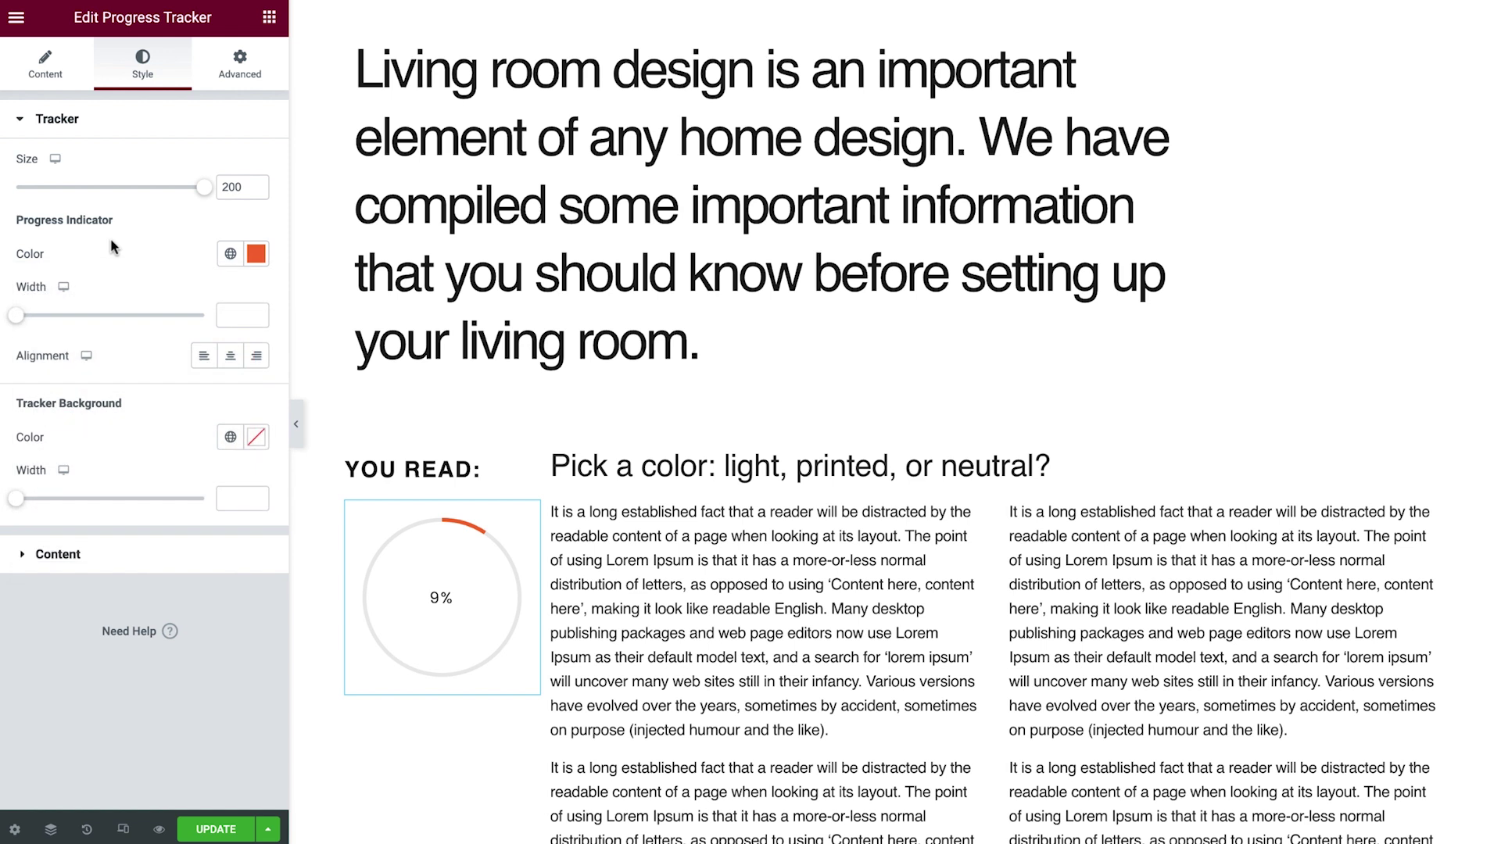
left_click_drag(16, 316, 21, 317)
- Centre the tracker and give the background ring the Secondary colour at width 10
left_click(231, 357)
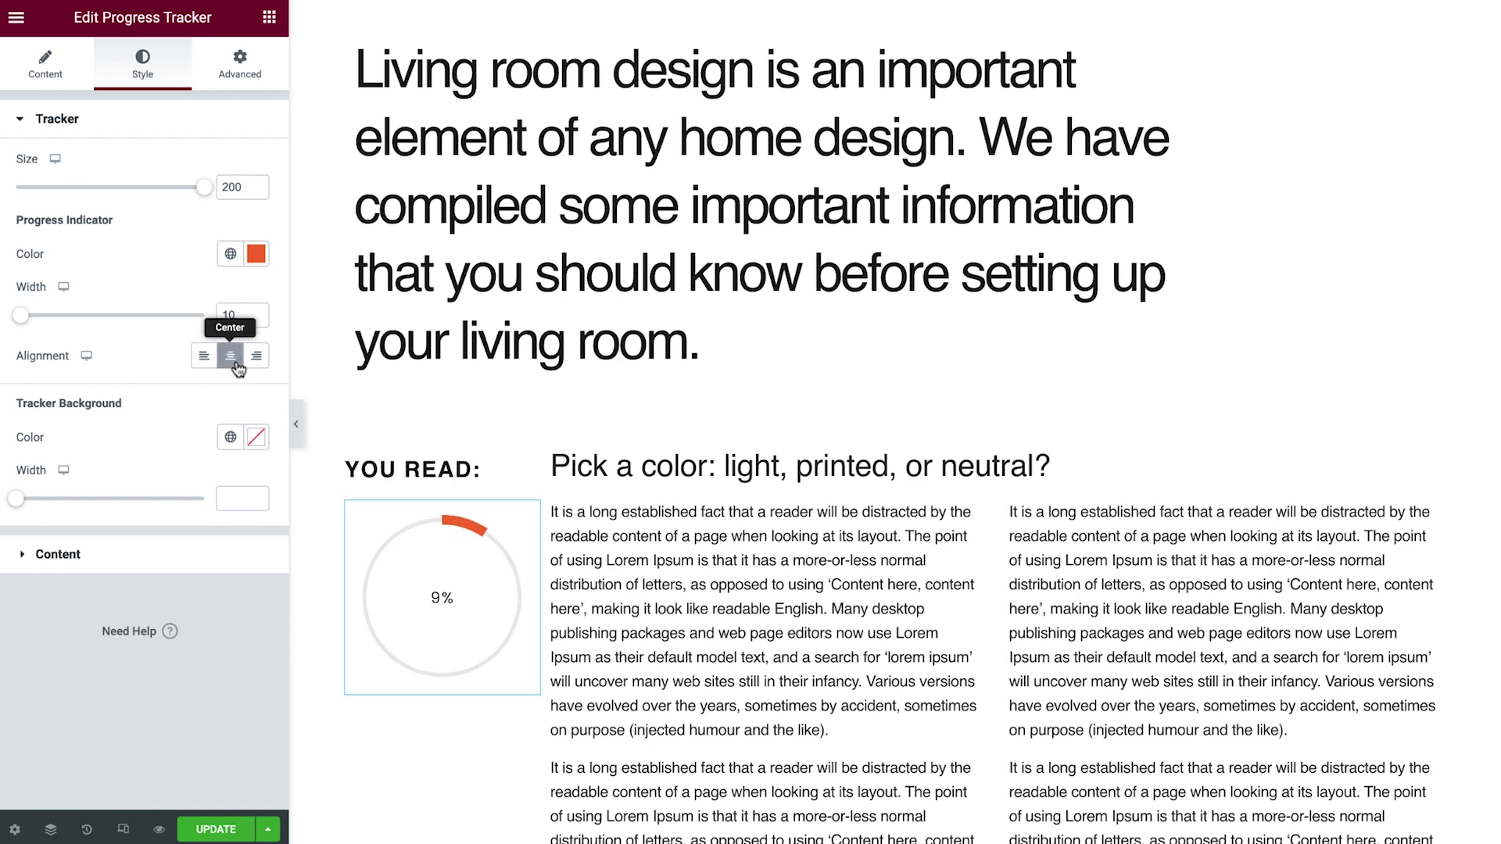
left_click(230, 437)
left_click(177, 572)
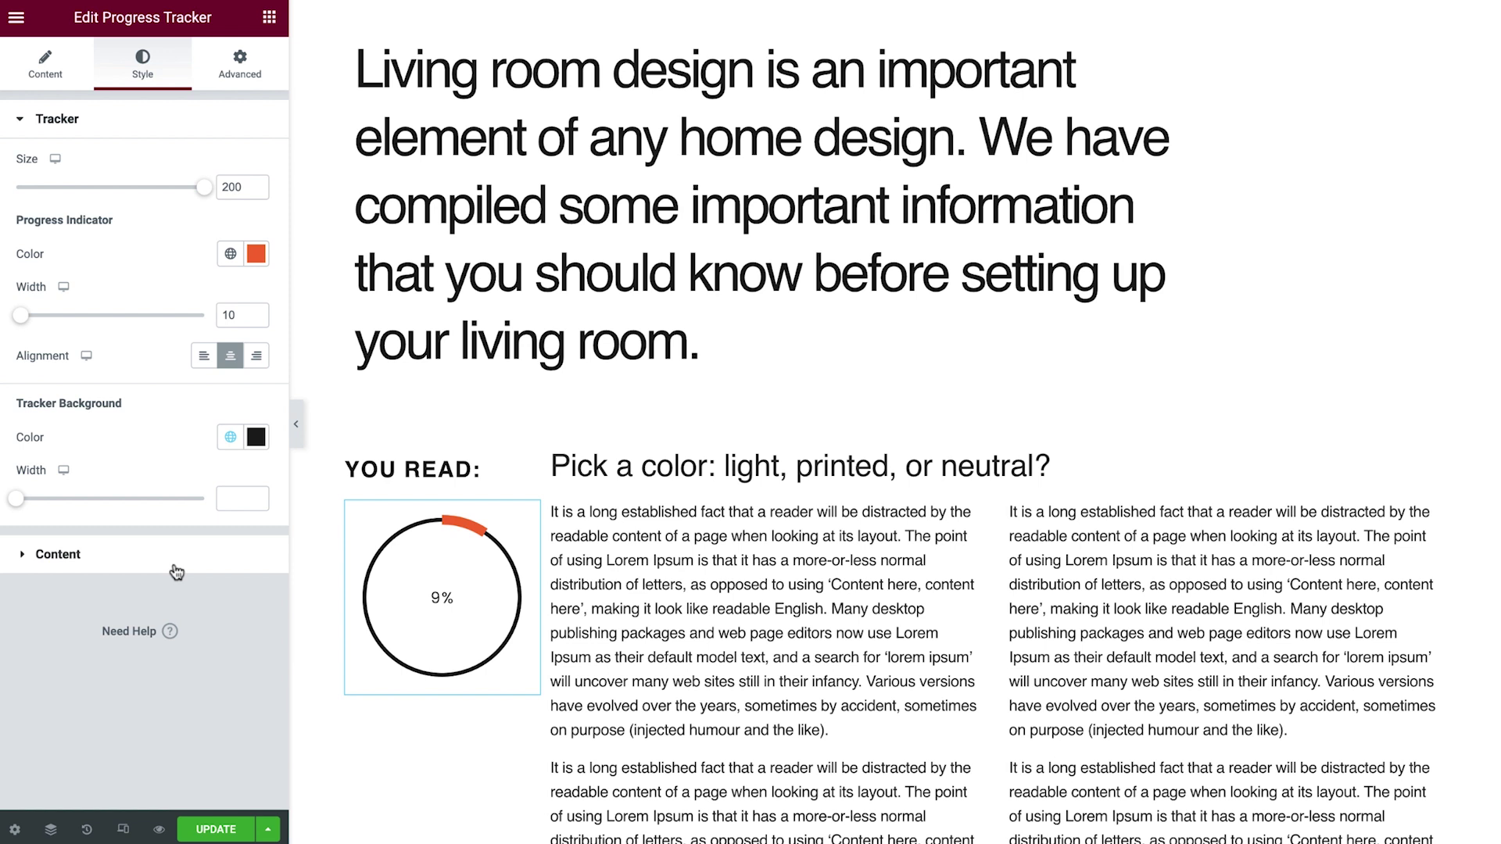
left_click_drag(16, 499, 20, 505)
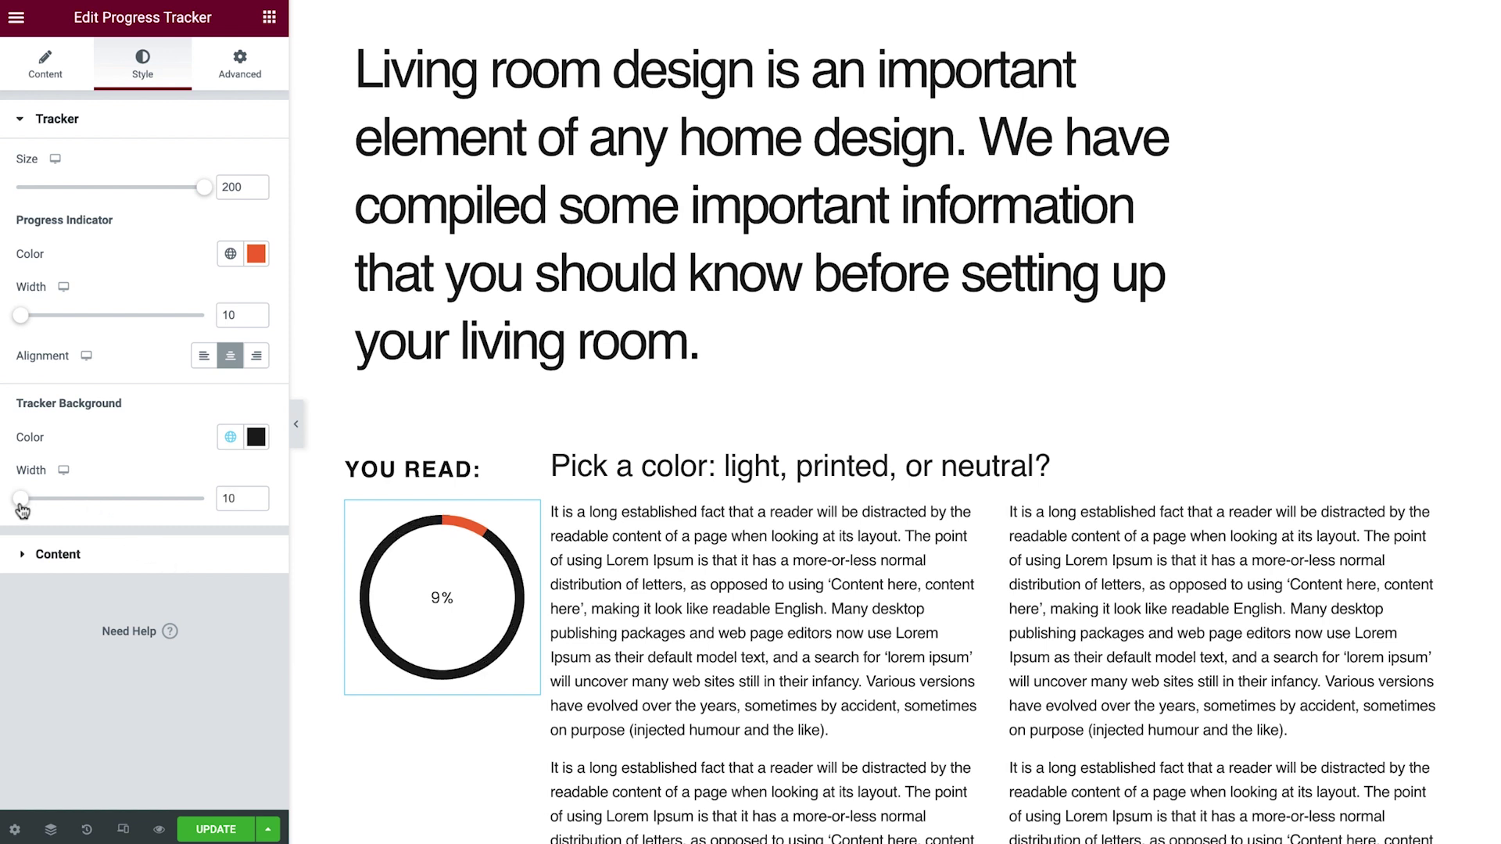
left_click(30, 554)
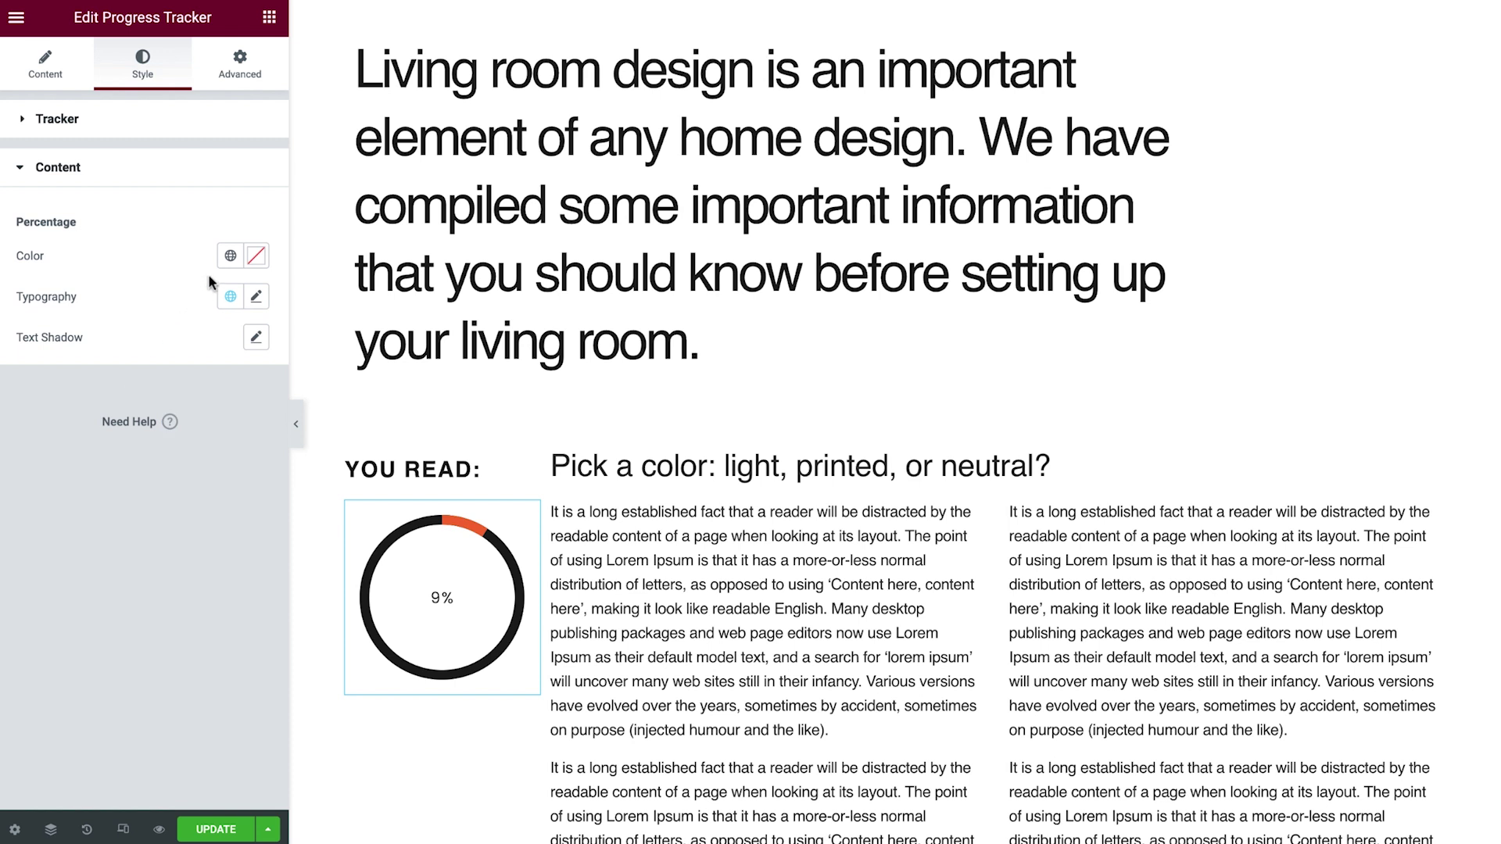
- Make the percentage label Secondary-coloured Helvetica at size 40, then collapse the editor panel
left_click(230, 256)
left_click(213, 395)
left_click(256, 296)
left_click(208, 389)
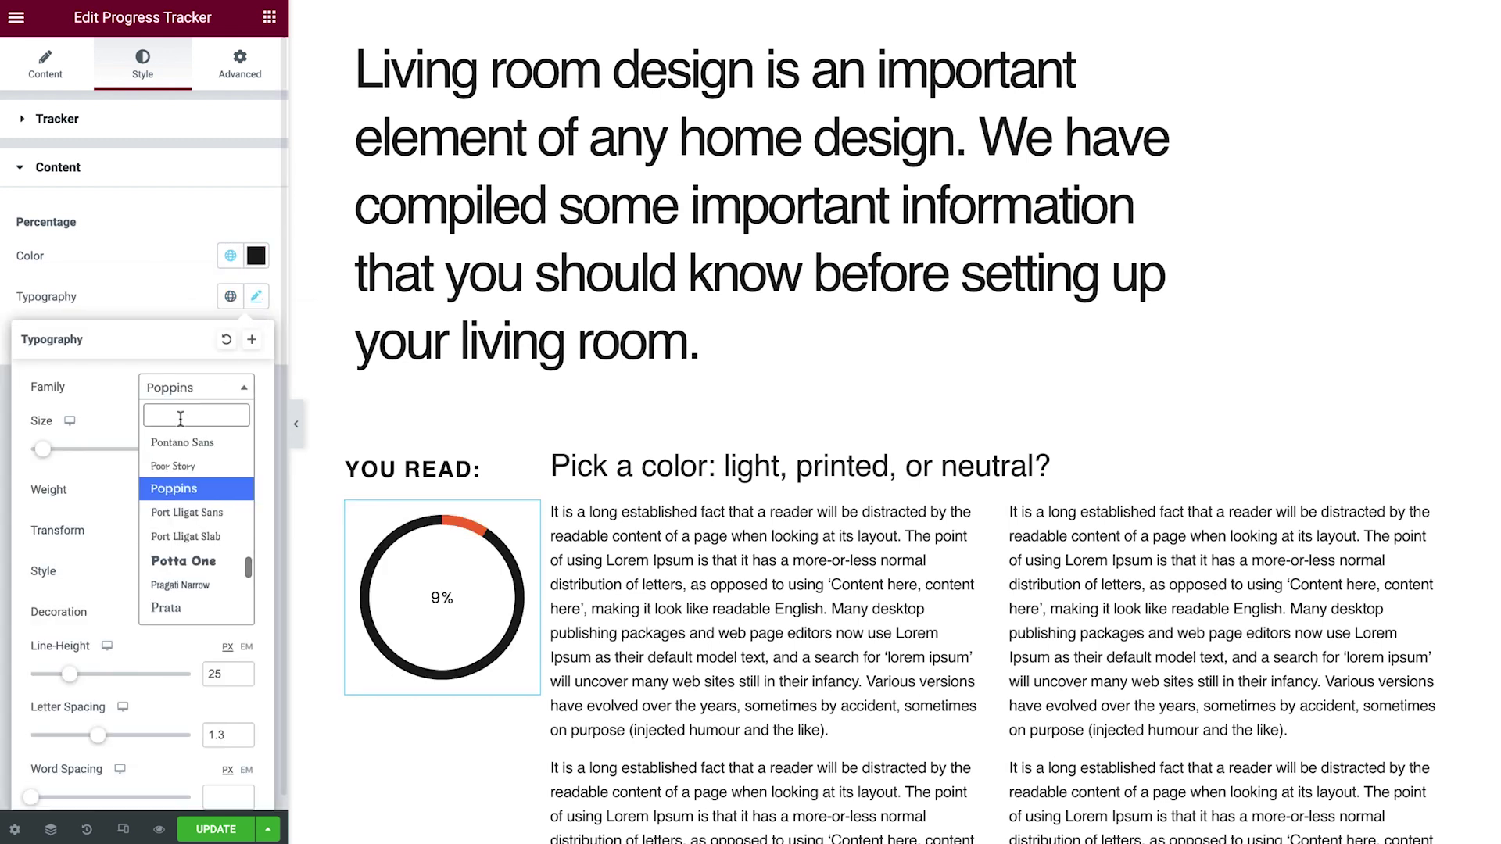
type("helve")
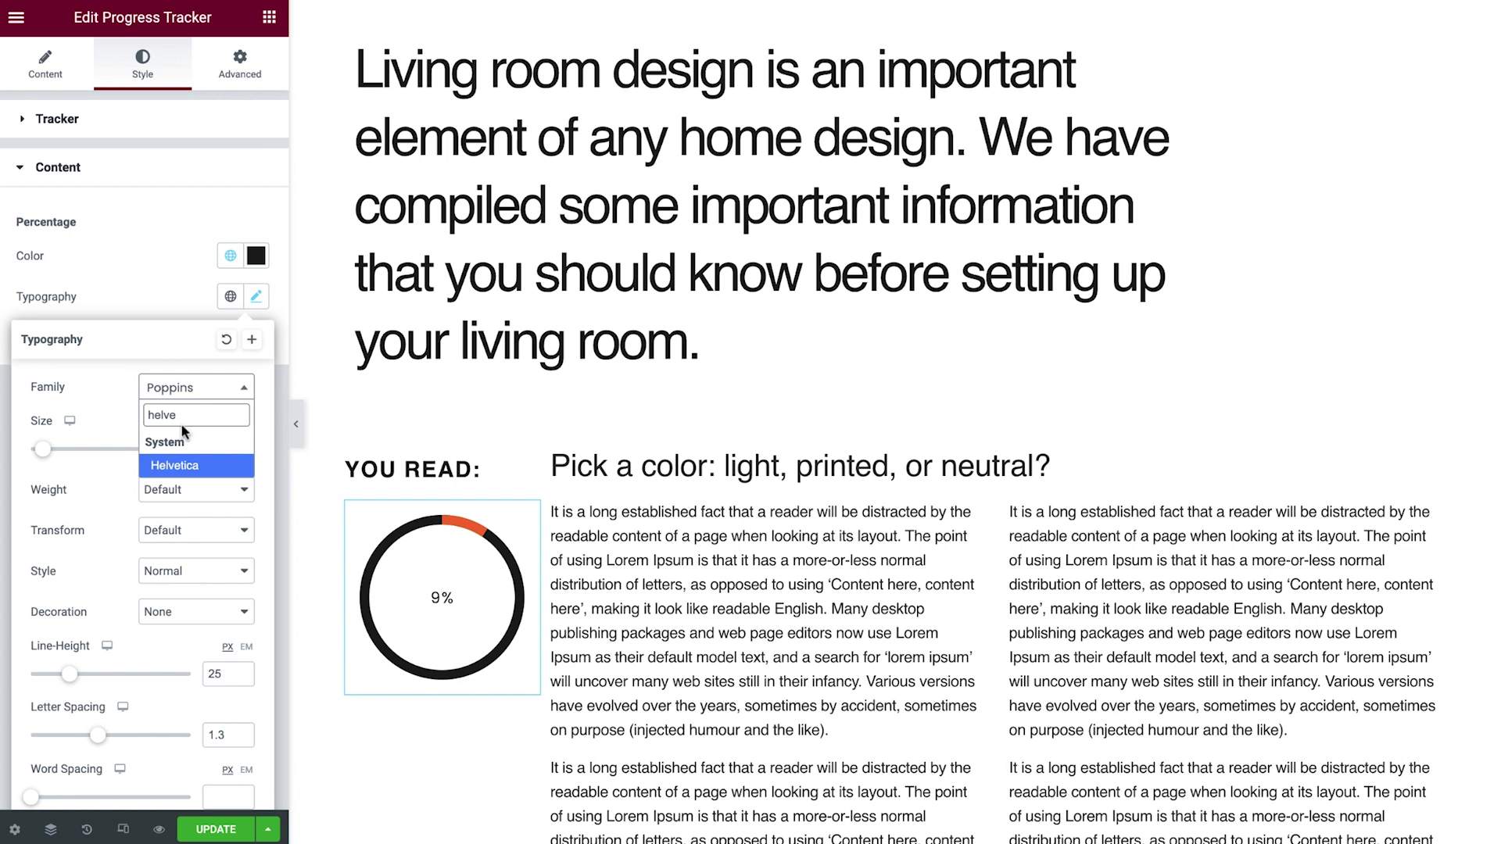
left_click(180, 467)
left_click_drag(42, 456, 70, 458)
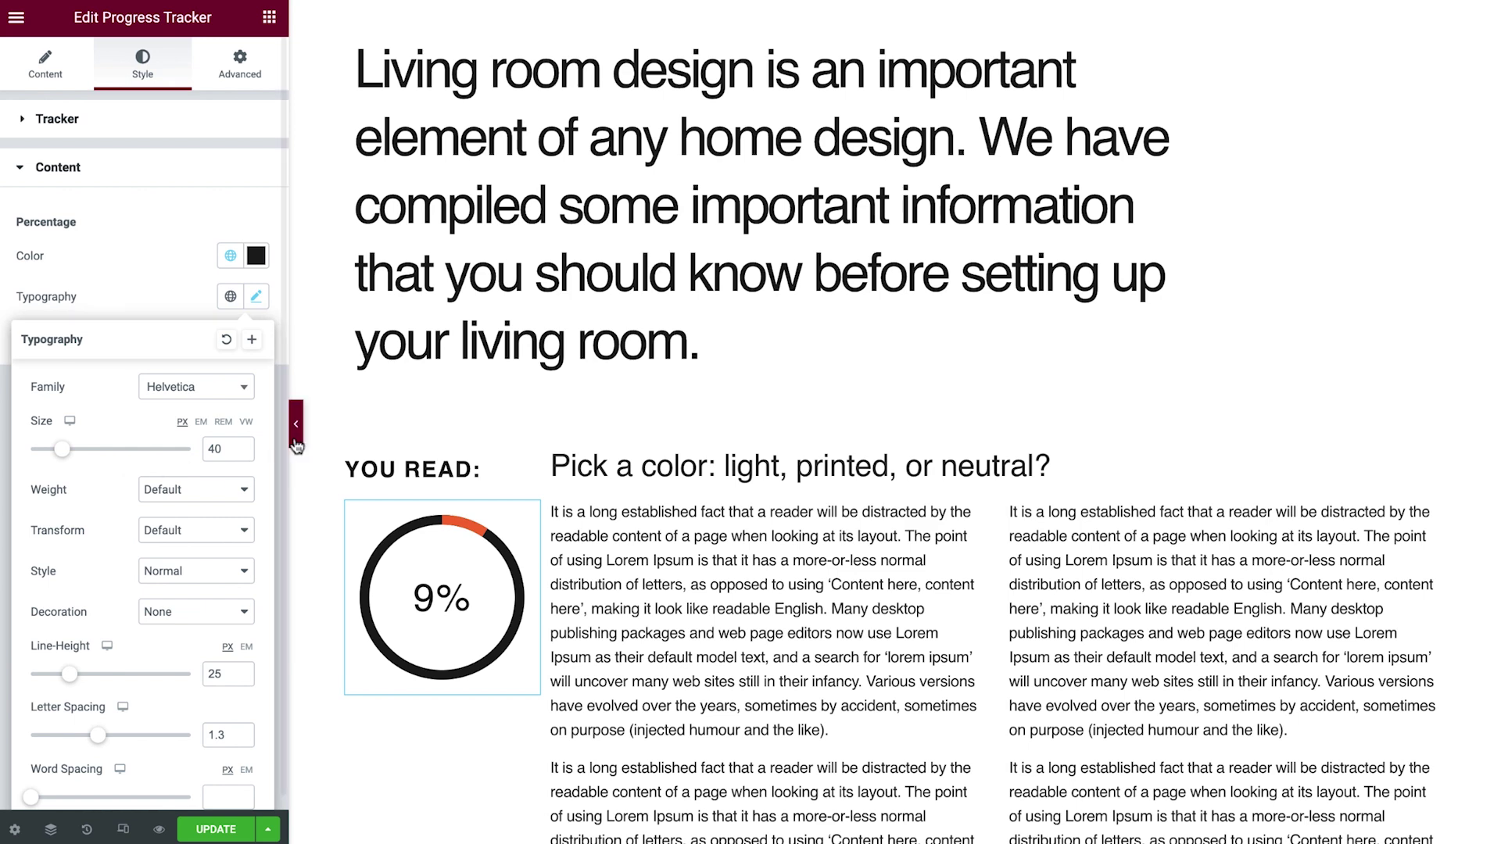
left_click(296, 423)
- Scroll the preview to watch the pinned tracker reach 50%, then reopen the editor panel
scroll(150, 424, "up", 10)
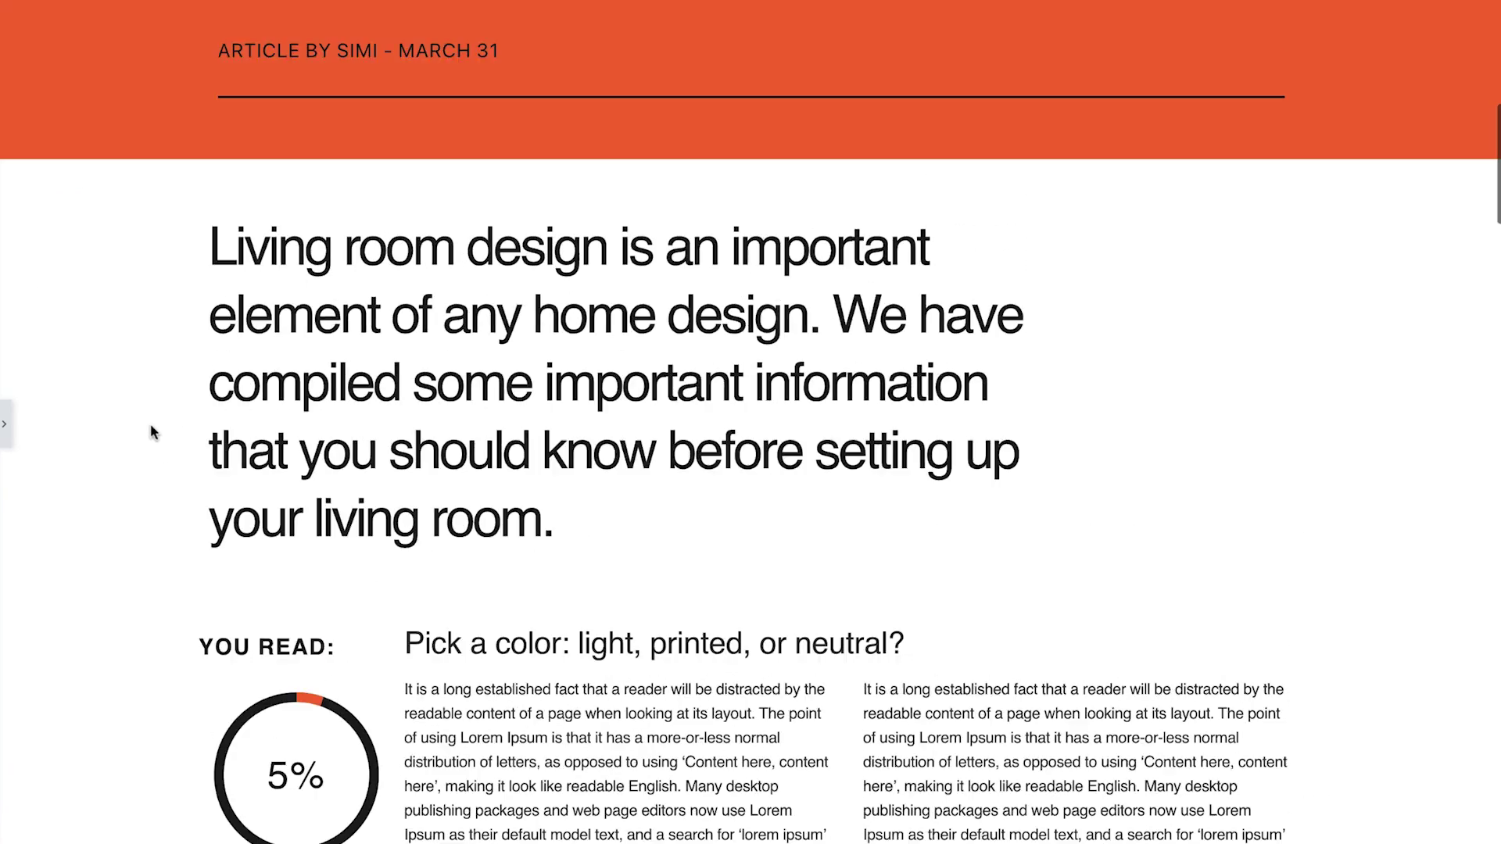
scroll(150, 425, "down", 7)
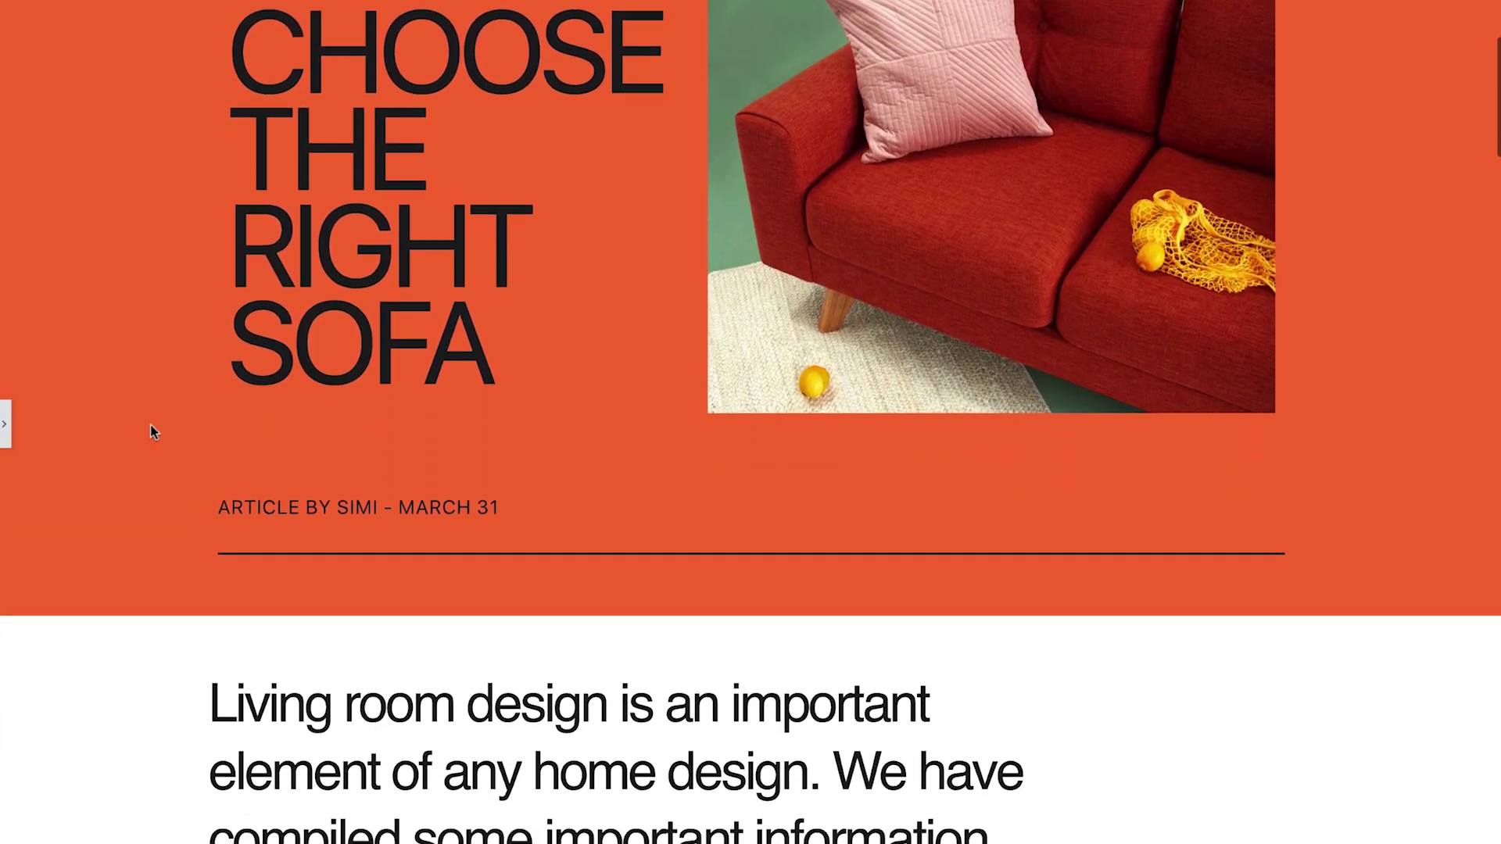
scroll(152, 433, "down", 6)
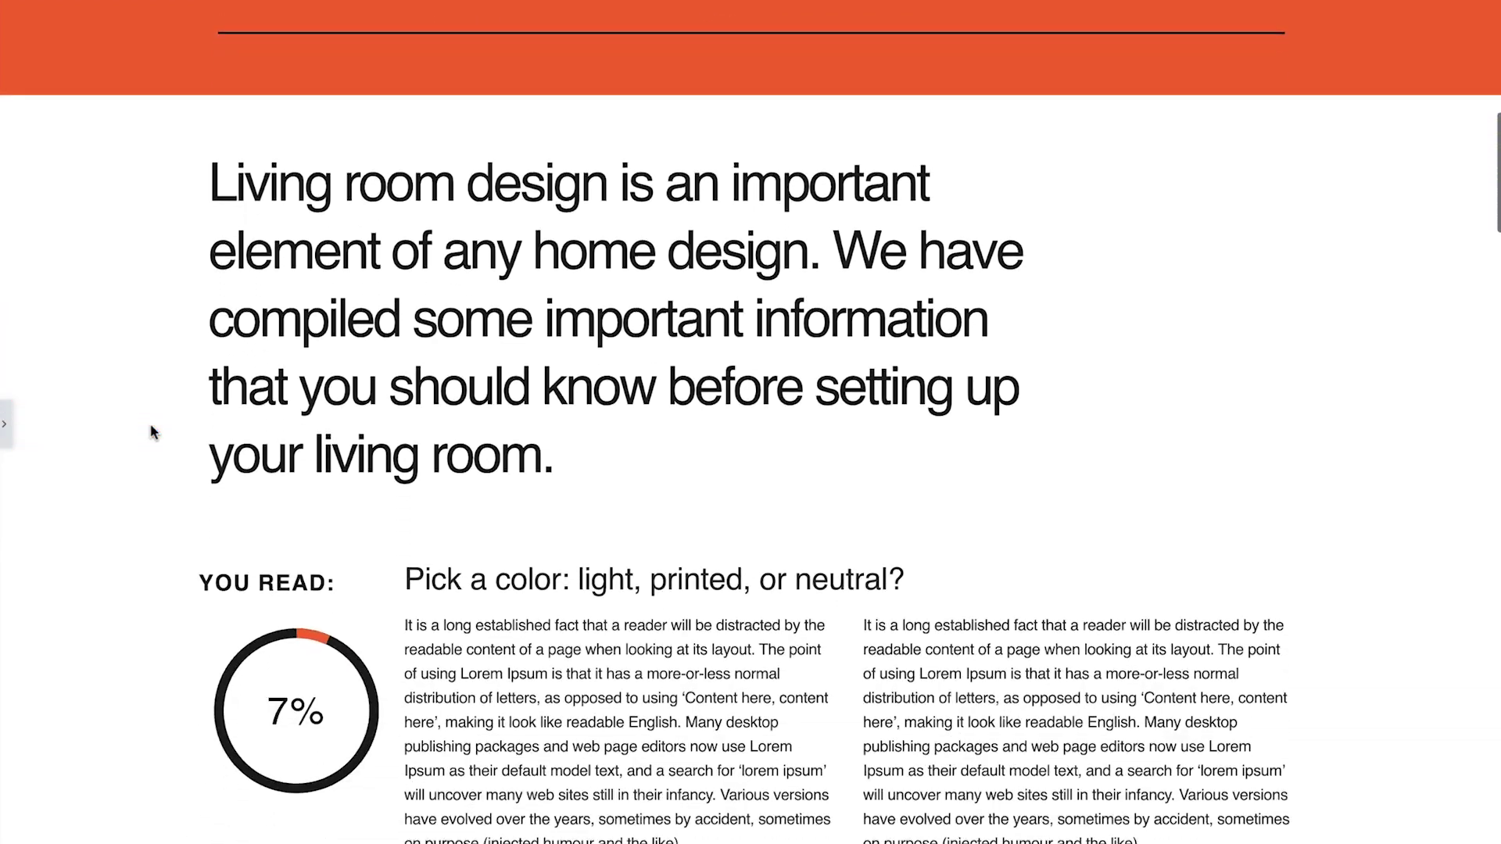
scroll(152, 432, "down", 7)
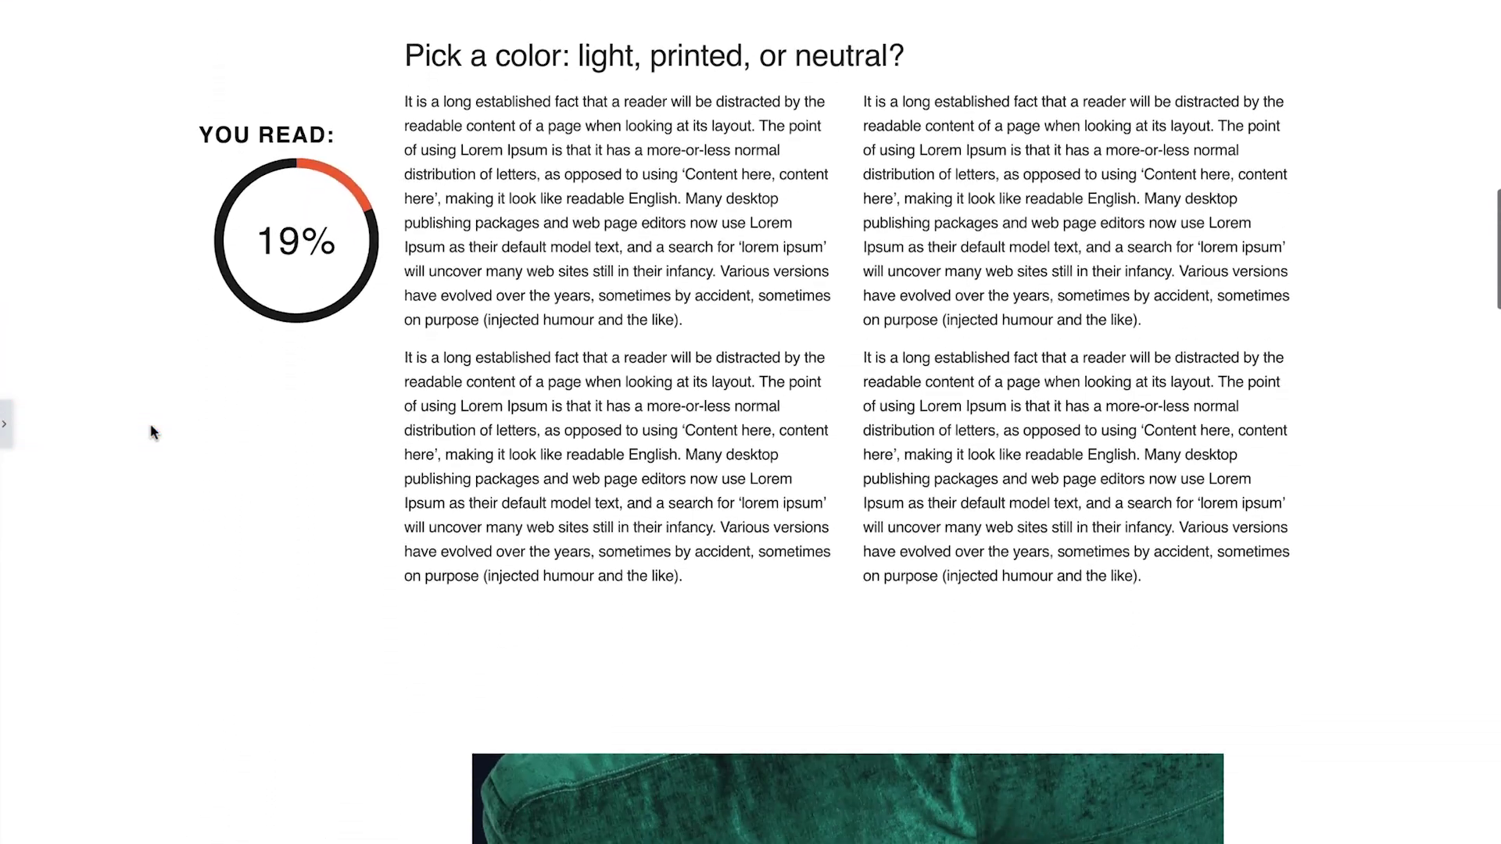
scroll(153, 432, "down", 7)
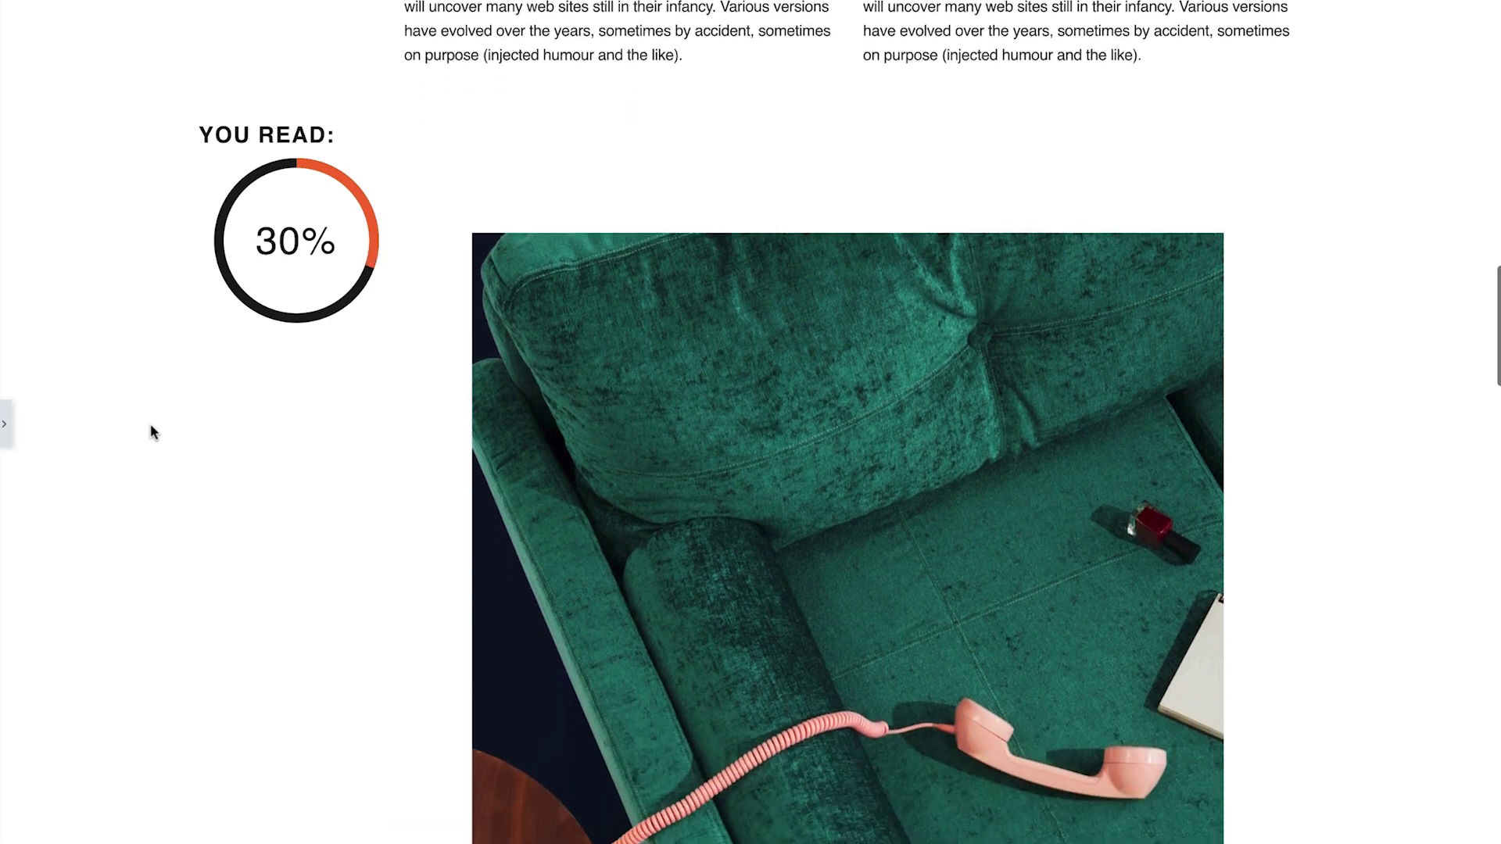
scroll(152, 432, "down", 6)
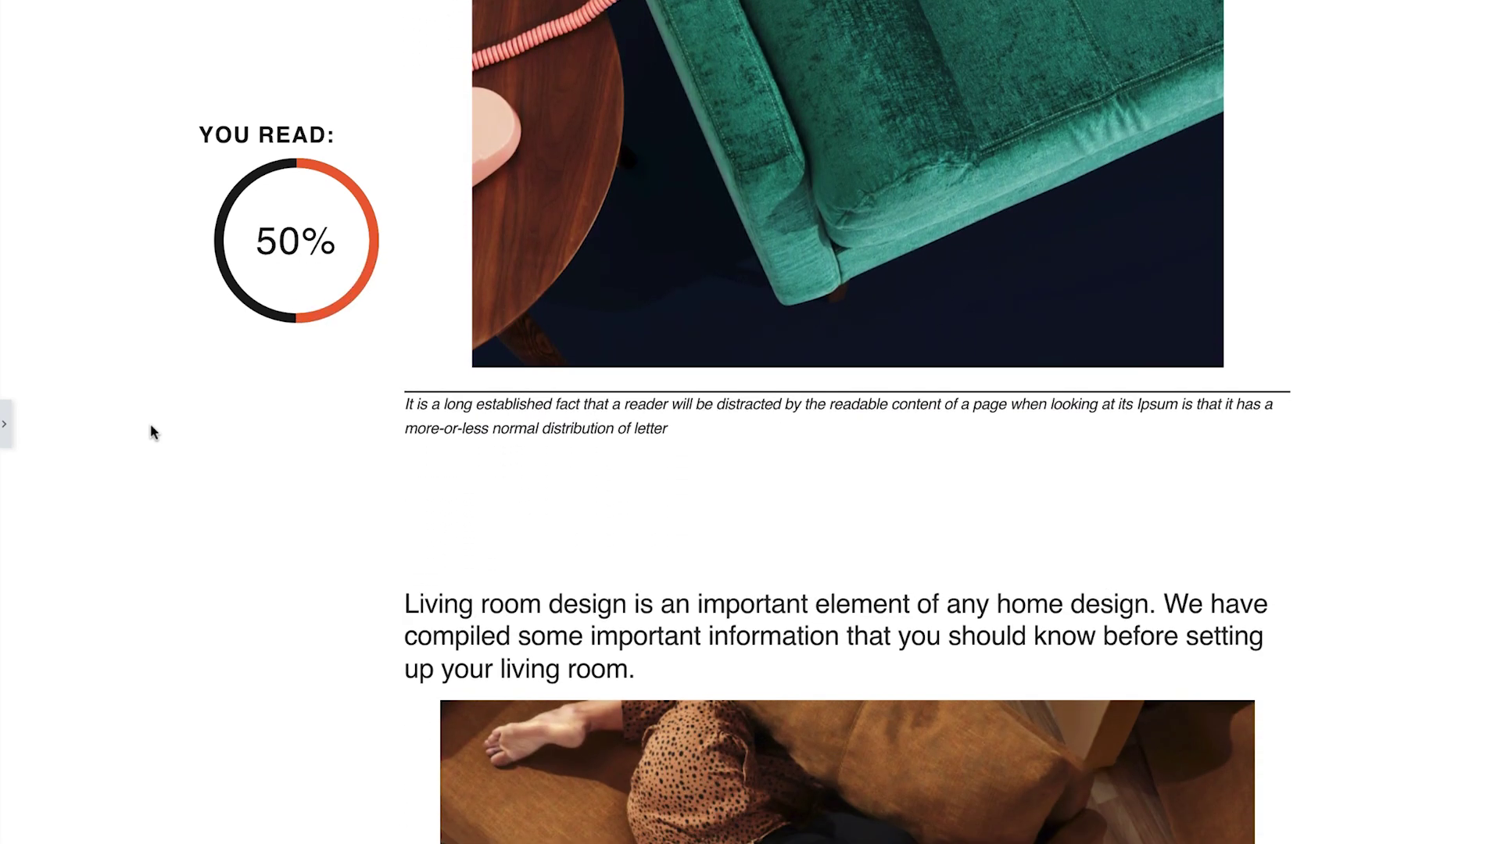
left_click(4, 423)
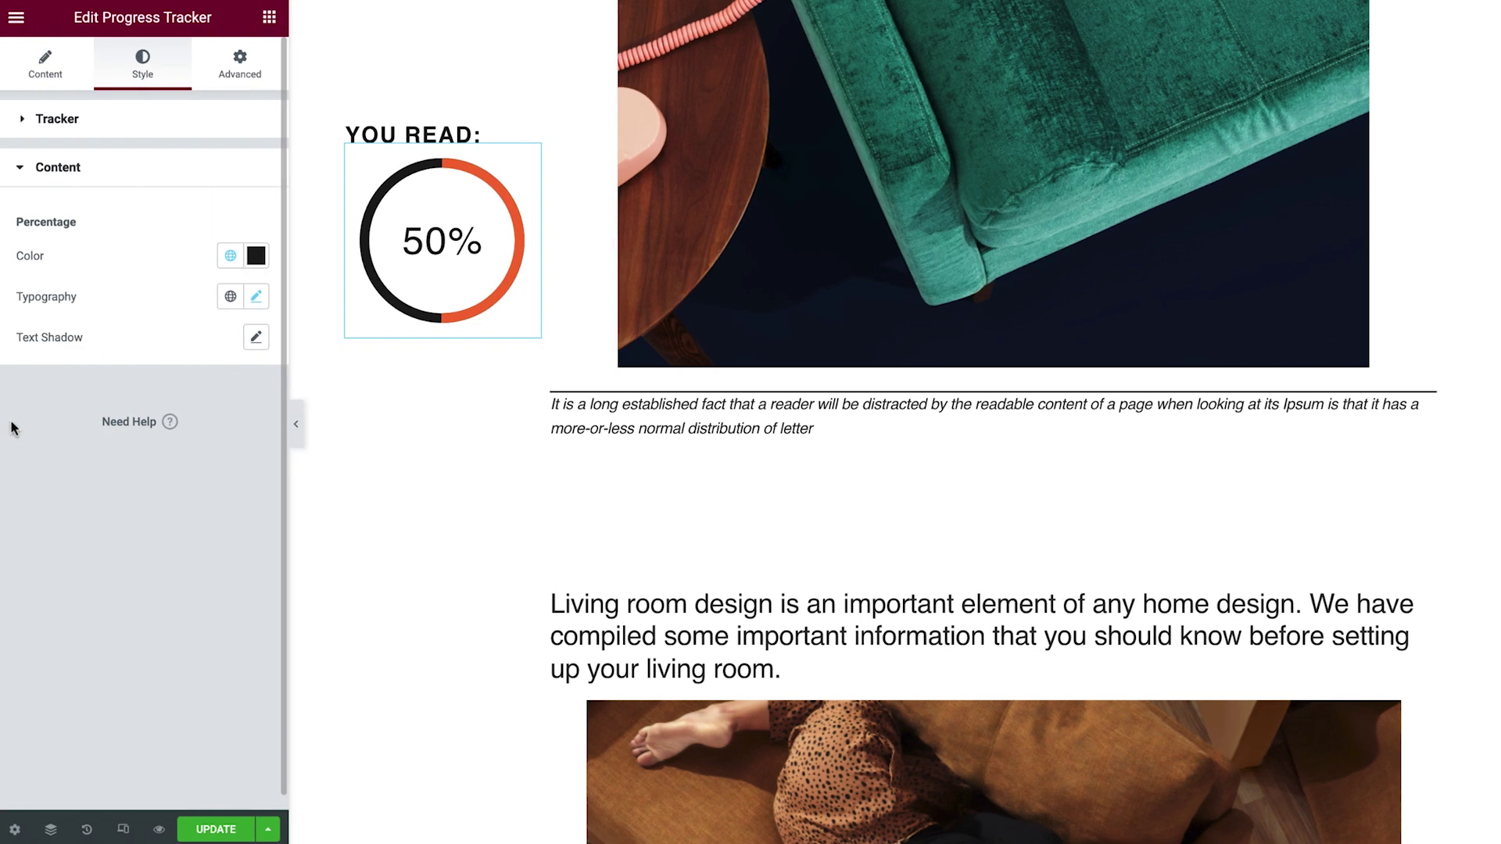
- Copy the progress tracker widget and paste it under the YOU READ: heading
mouse_move(528, 162)
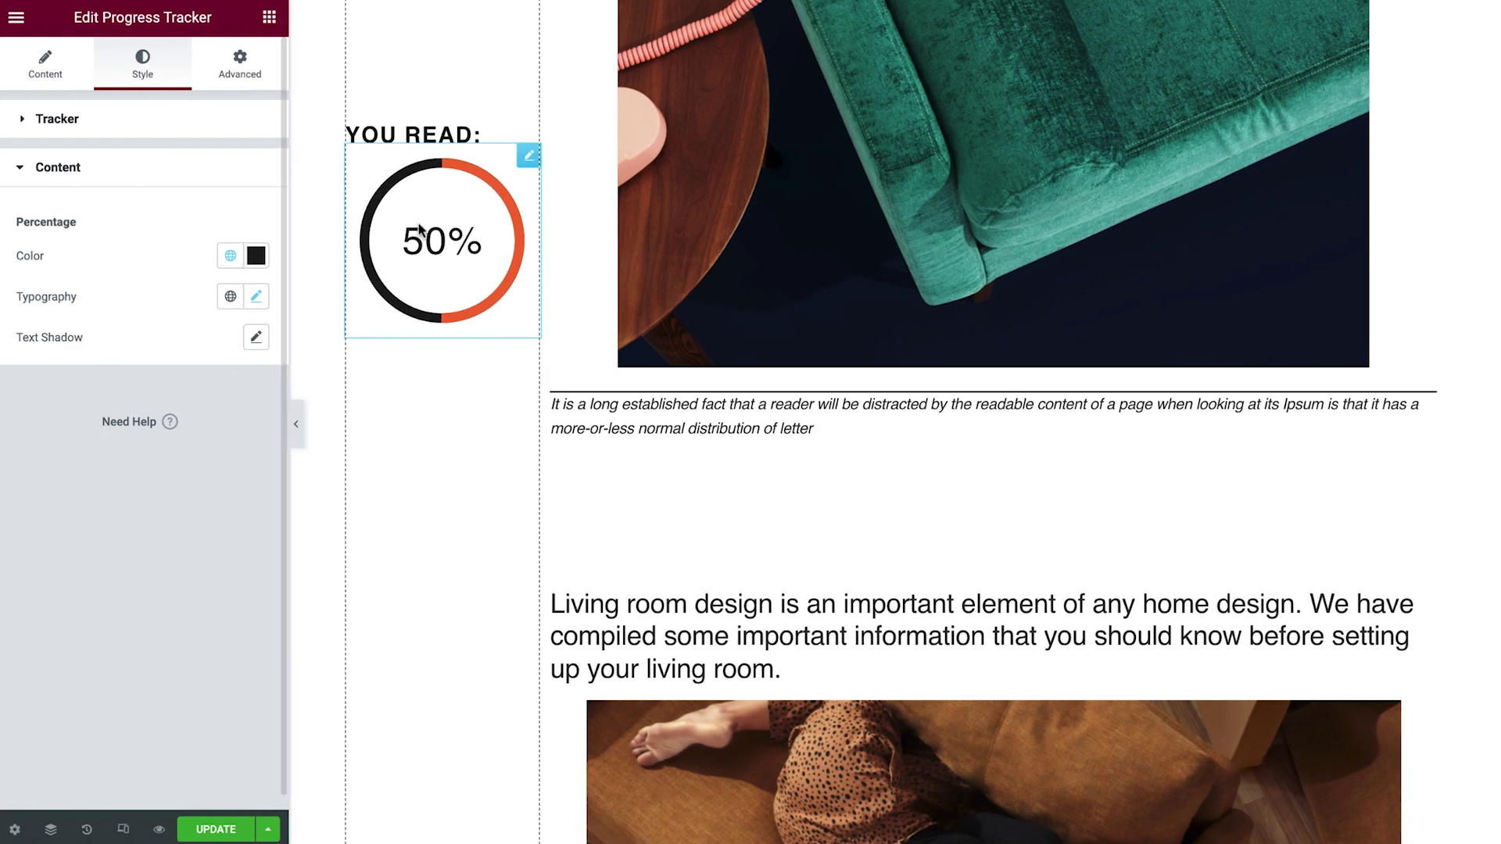
right_click(528, 161)
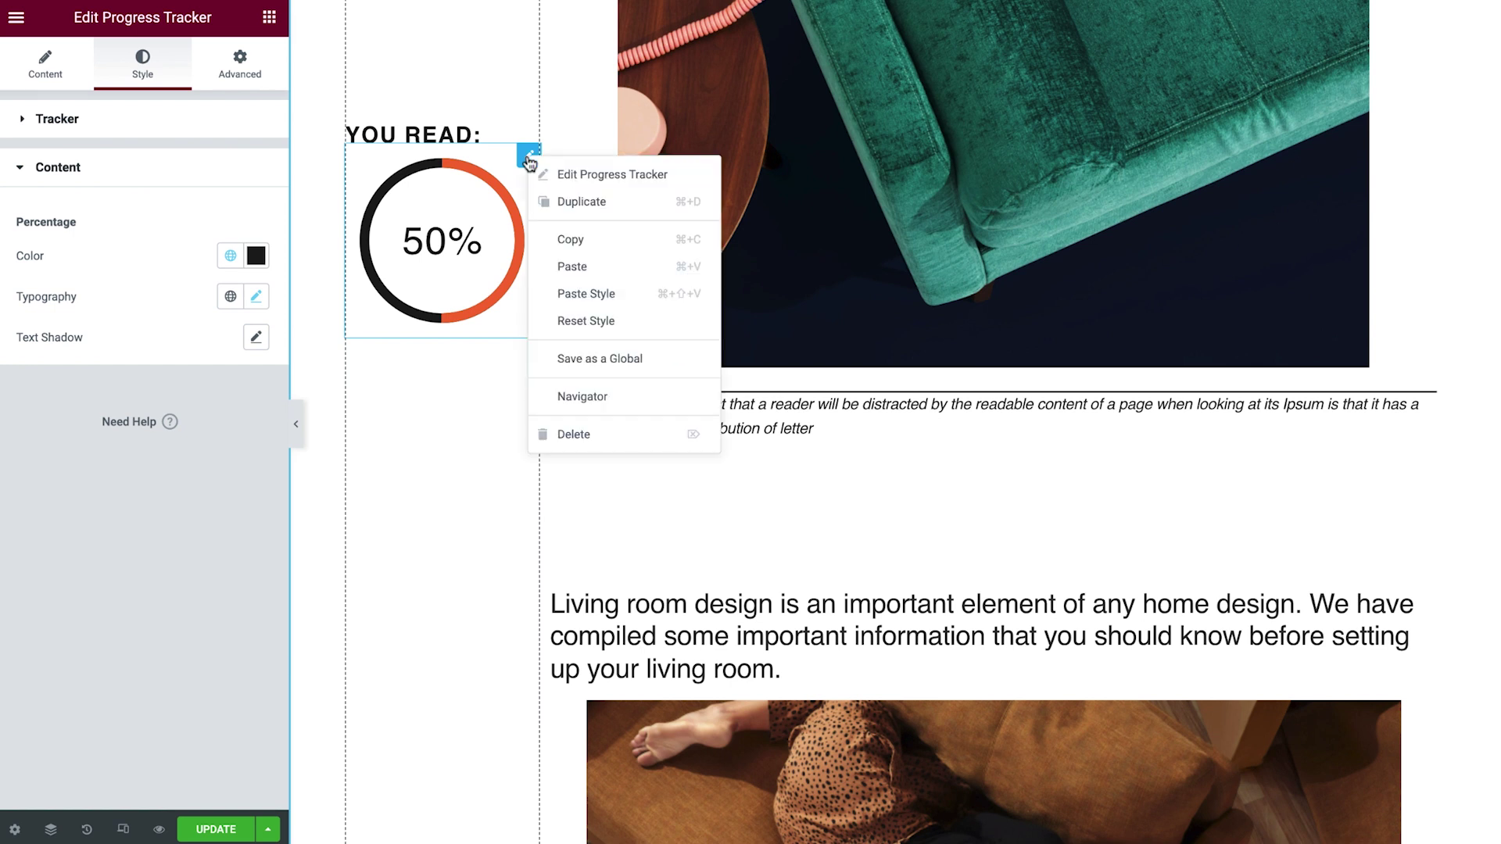
left_click(561, 247)
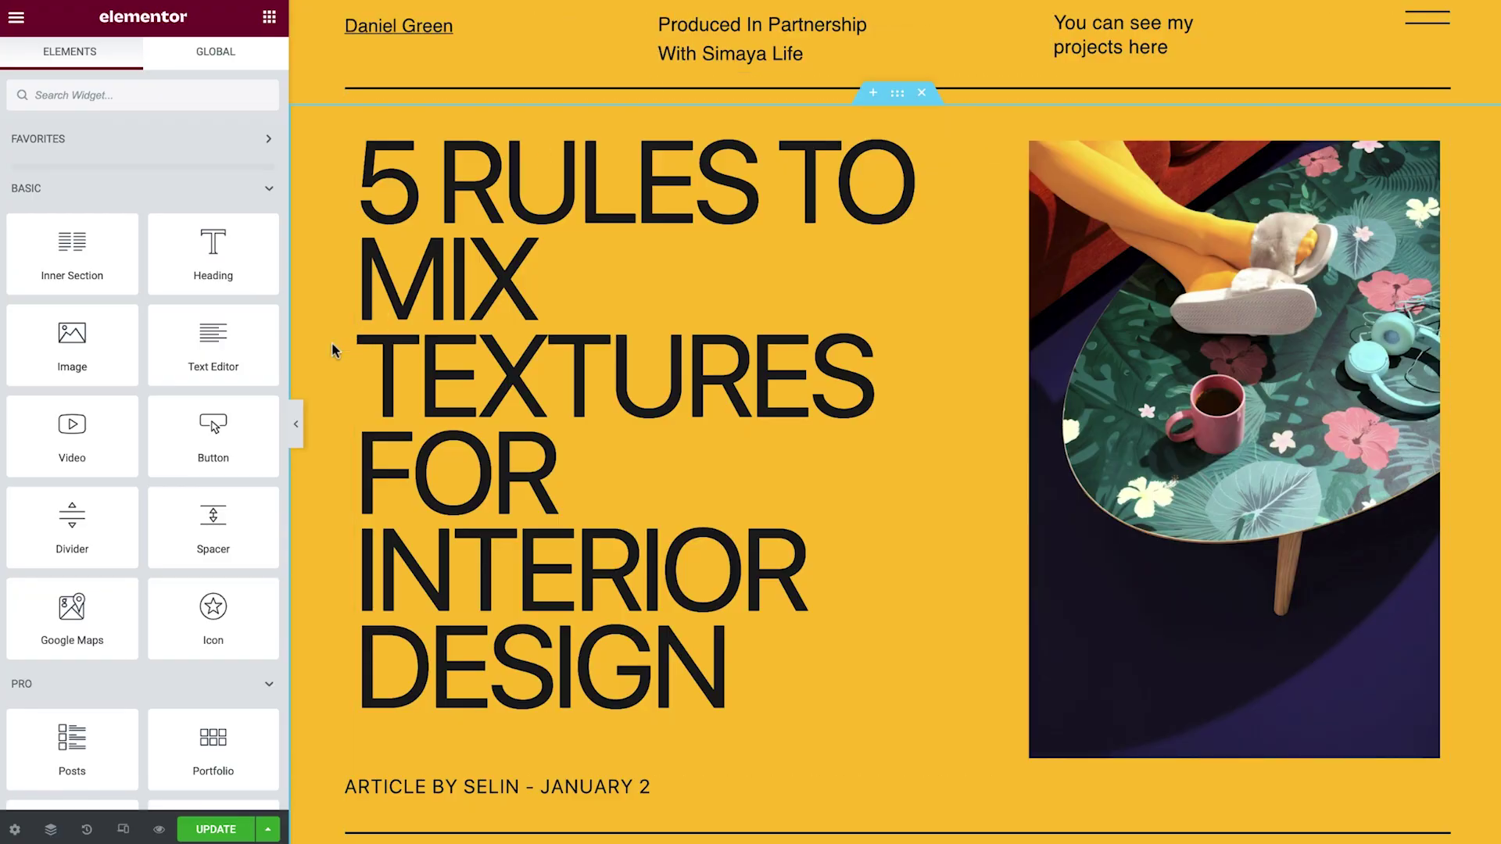
scroll(333, 349, "down", 10)
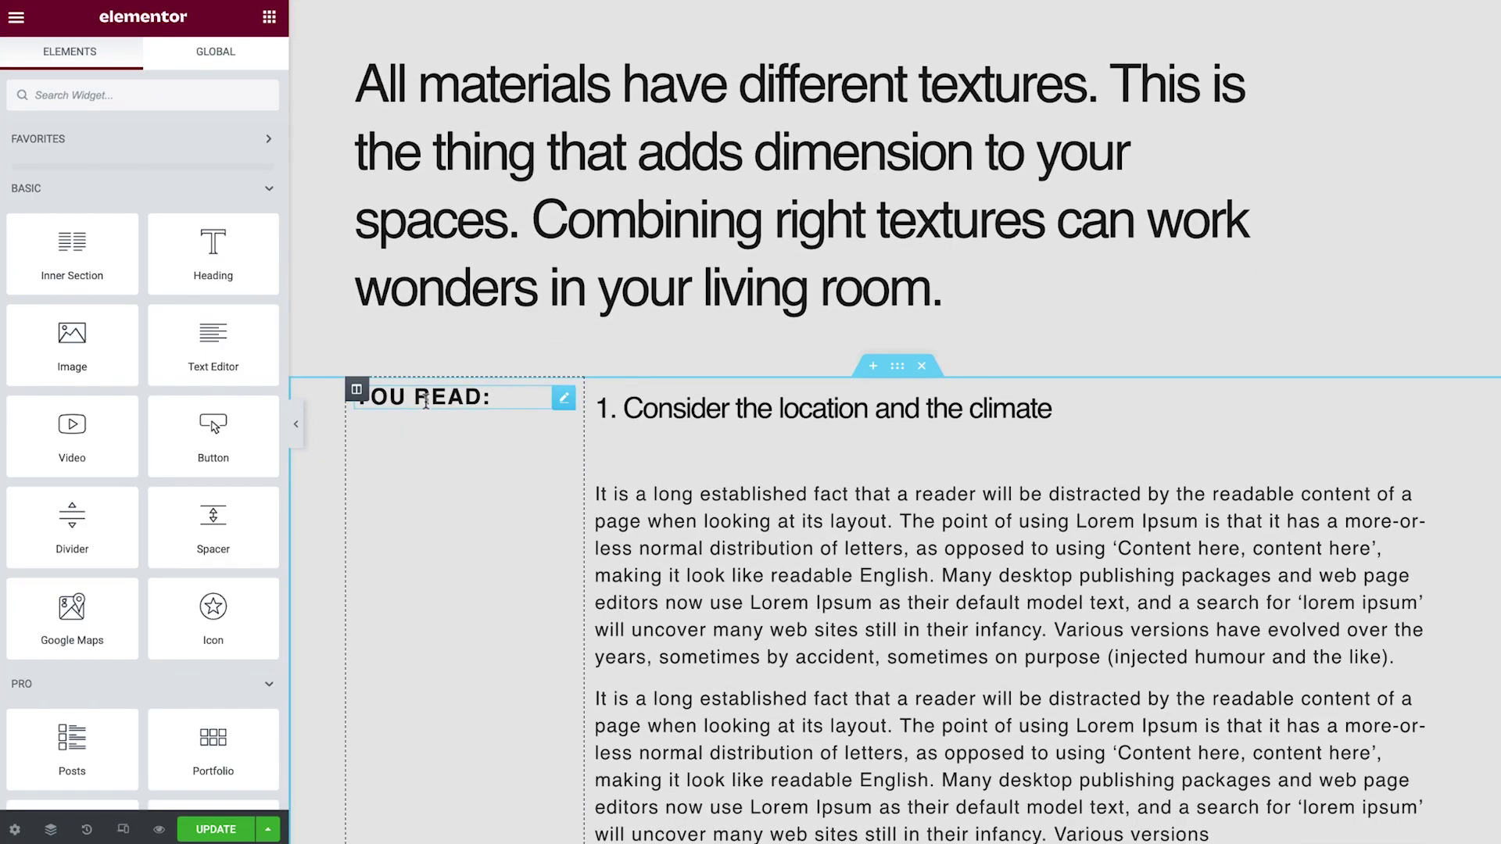
right_click(424, 399)
left_click(451, 512)
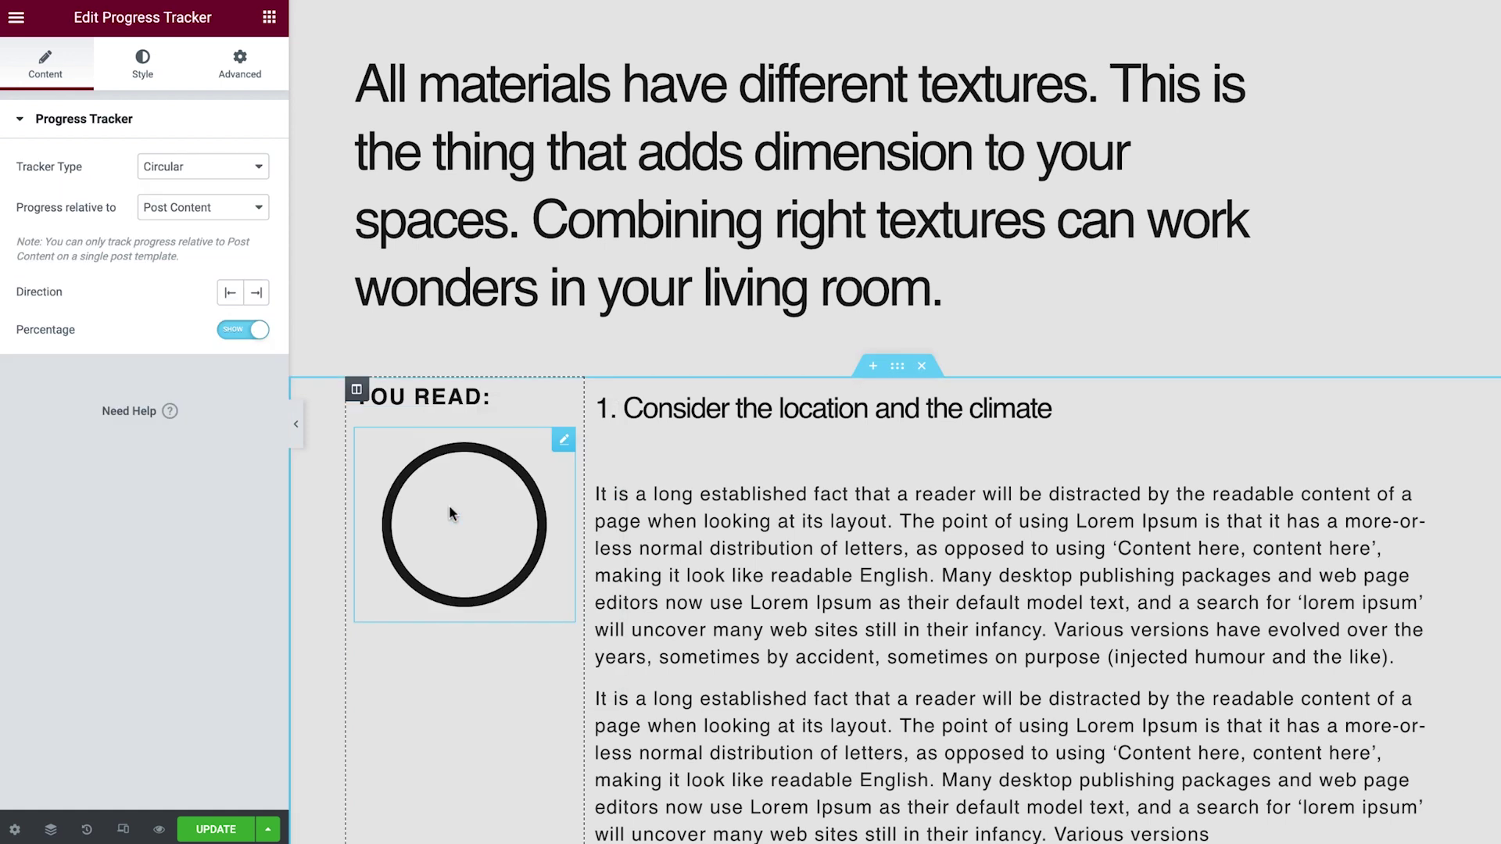
left_click(247, 216)
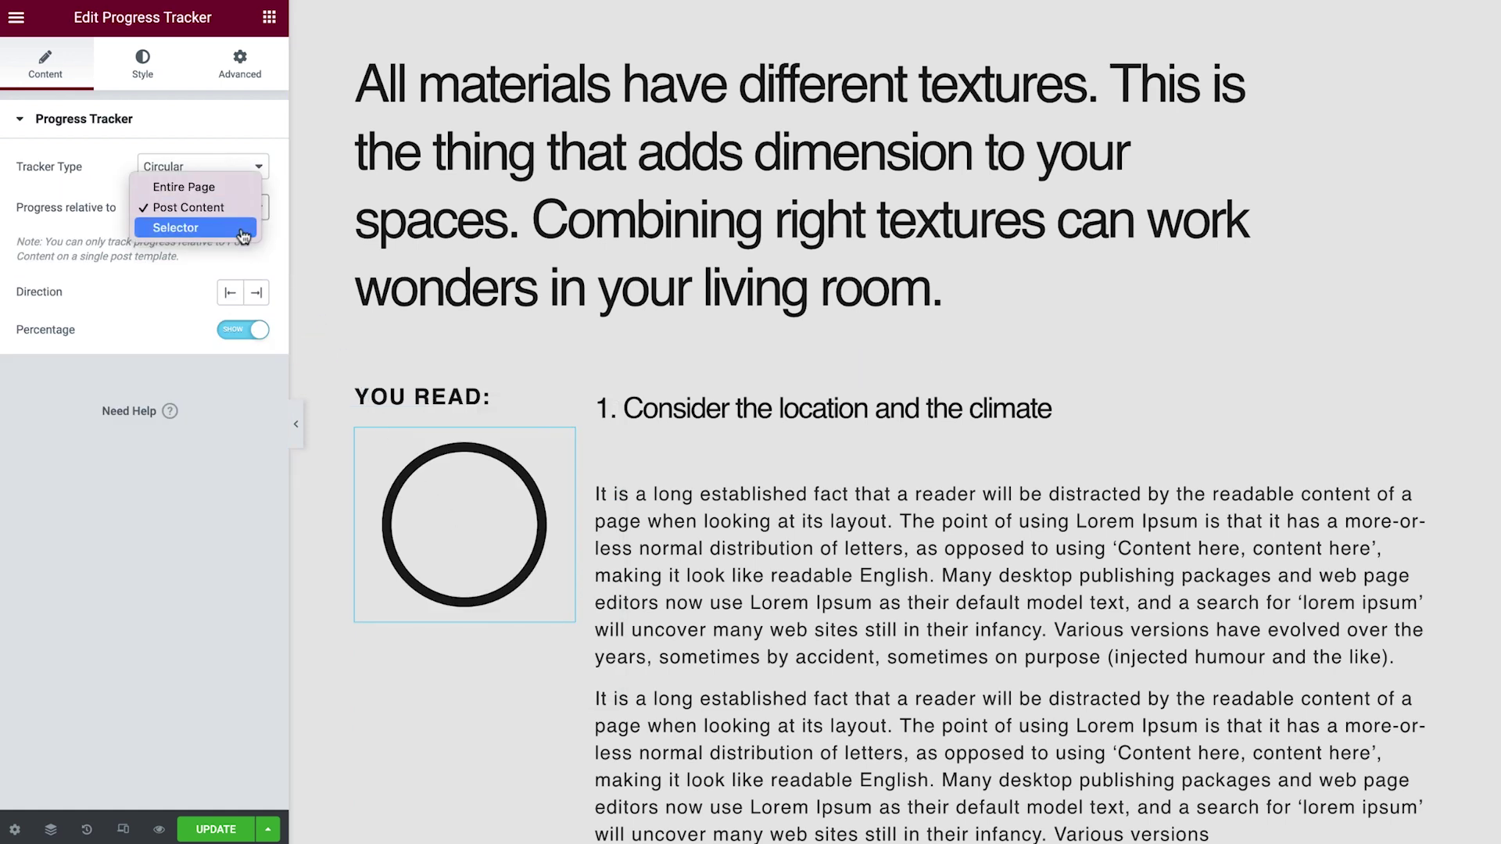
- Set the new tracker's progress relative to Selector and select the column's content-column CSS class
left_click(242, 229)
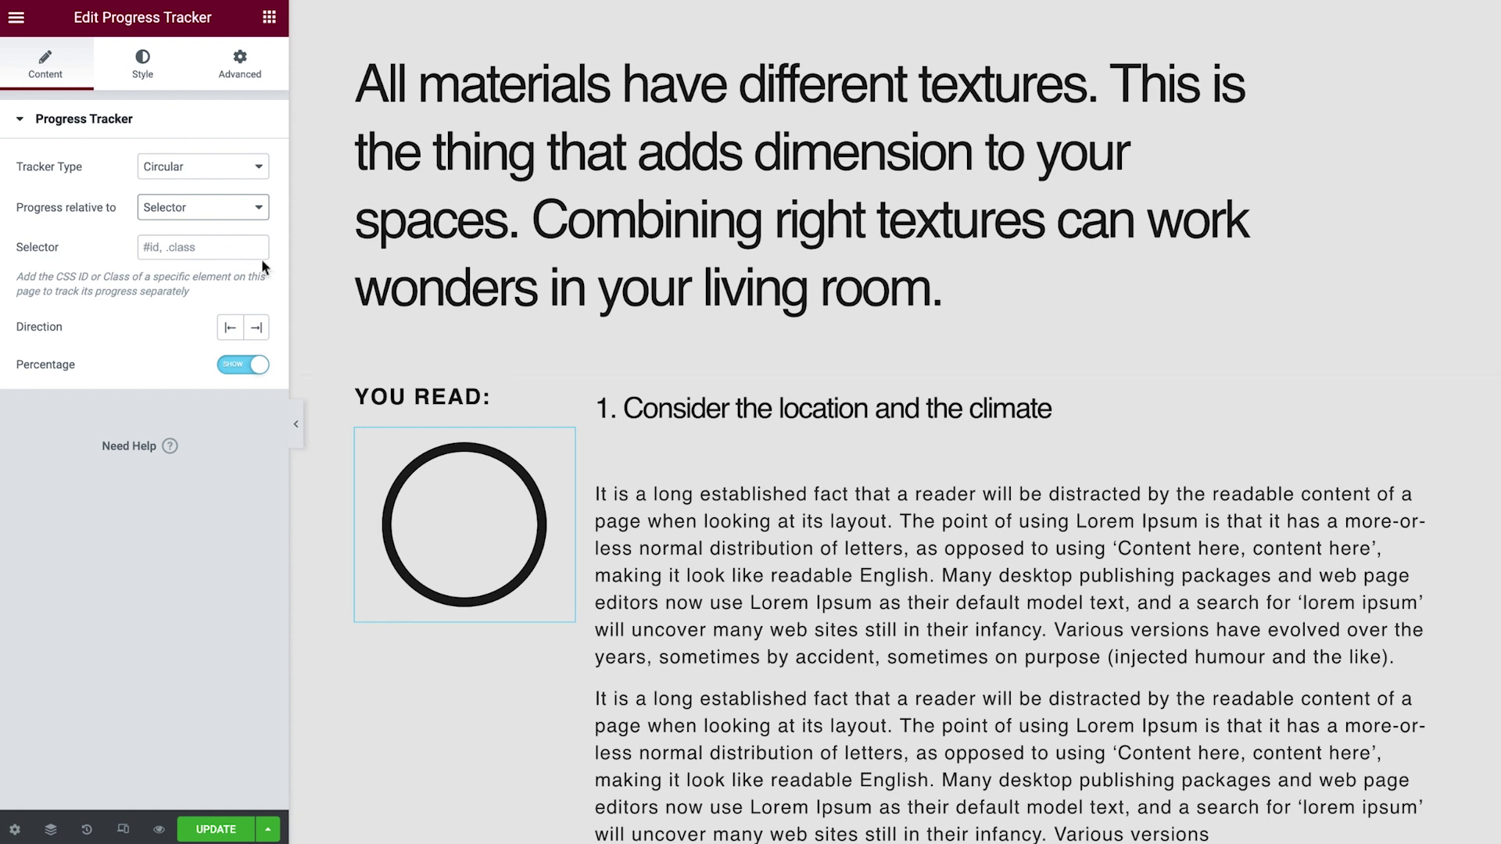
left_click(595, 397)
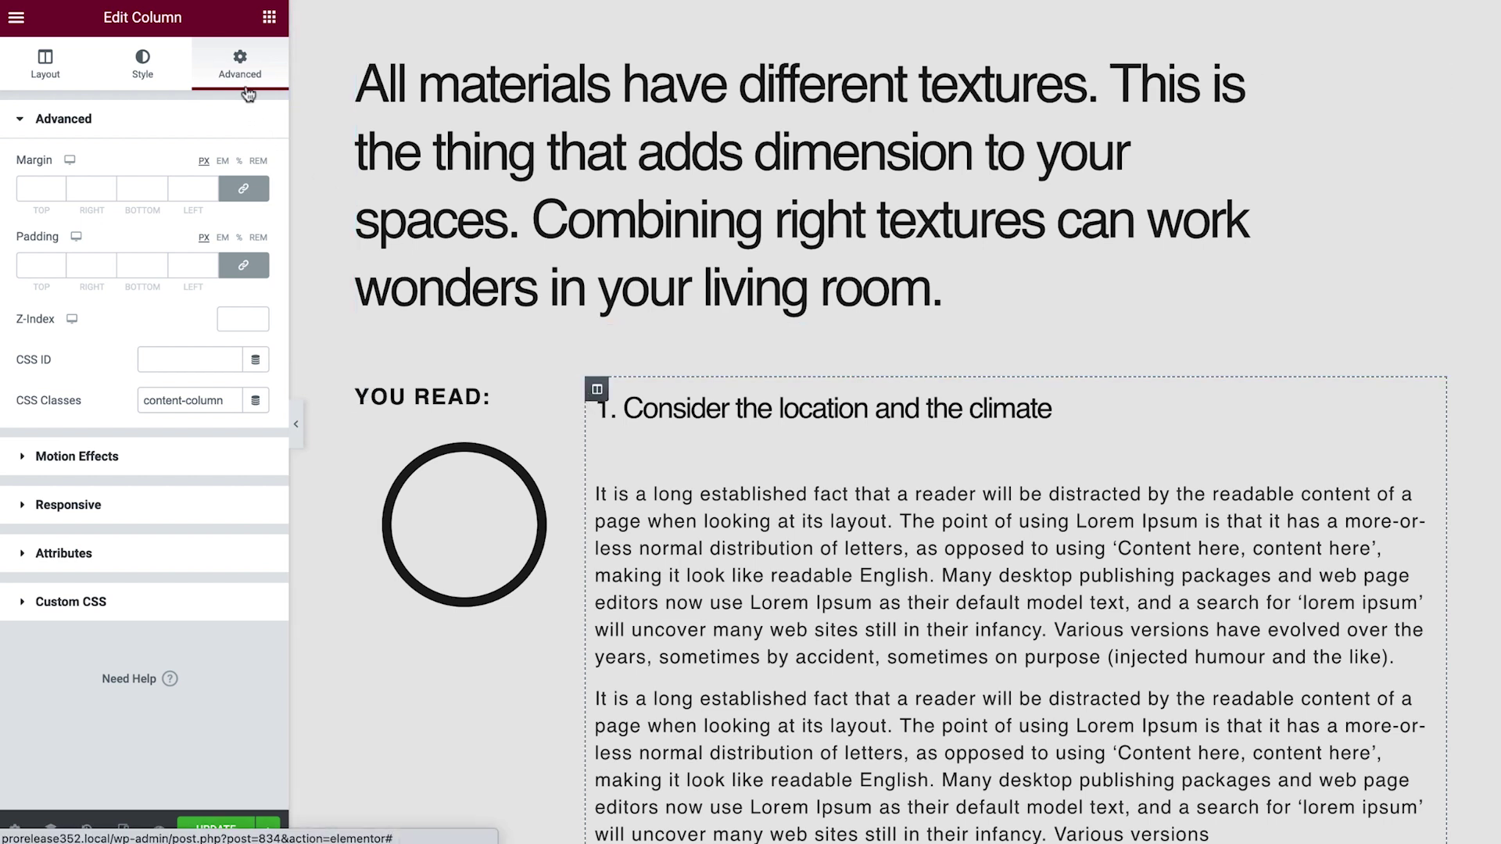
left_click(233, 401)
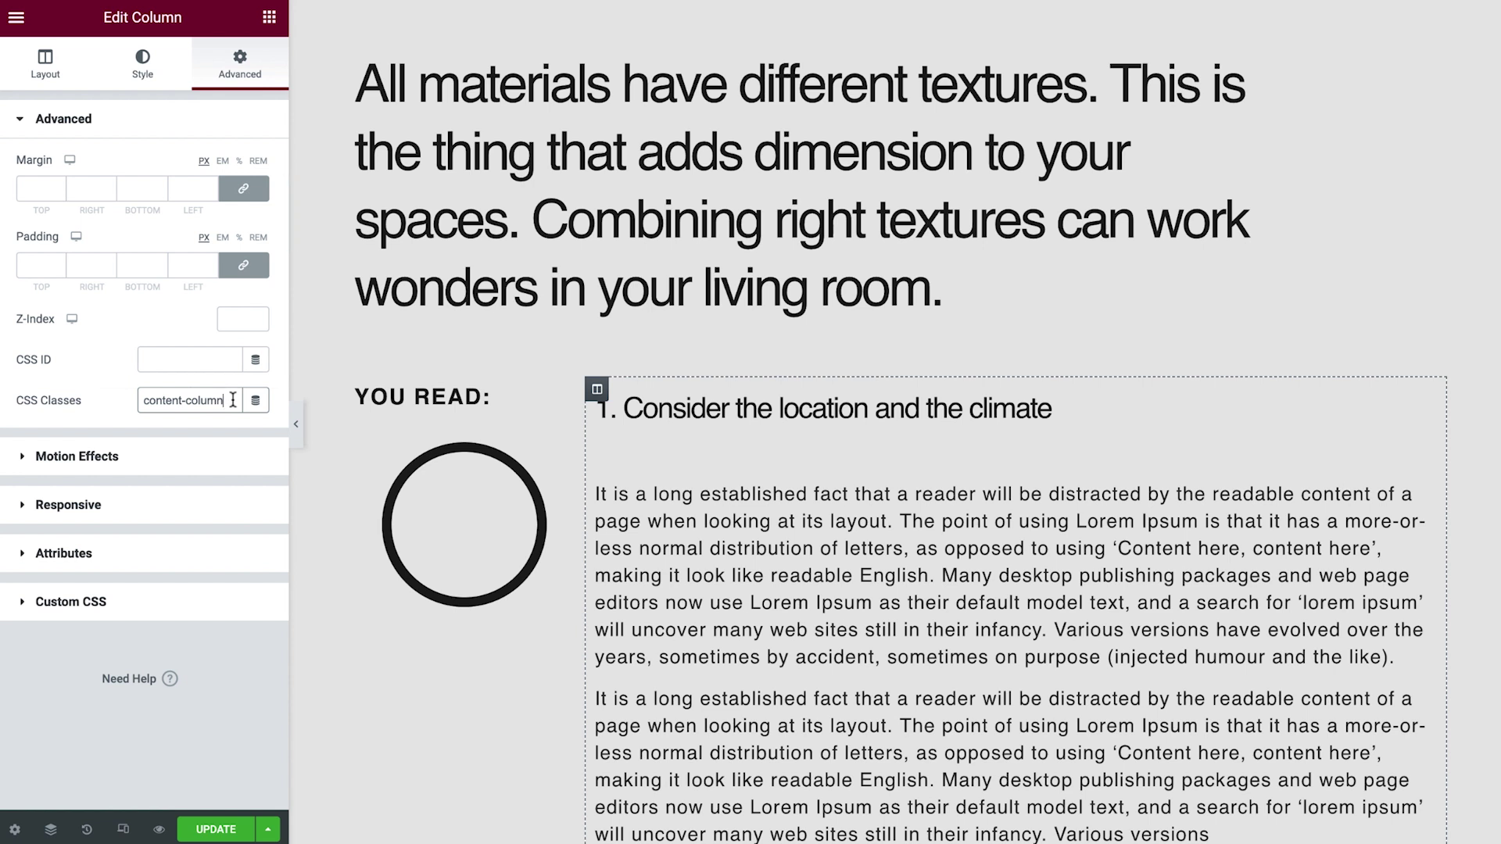
triple_click(208, 402)
- Enter .content-column in the new tracker's Selector field and preview the page
left_click(564, 440)
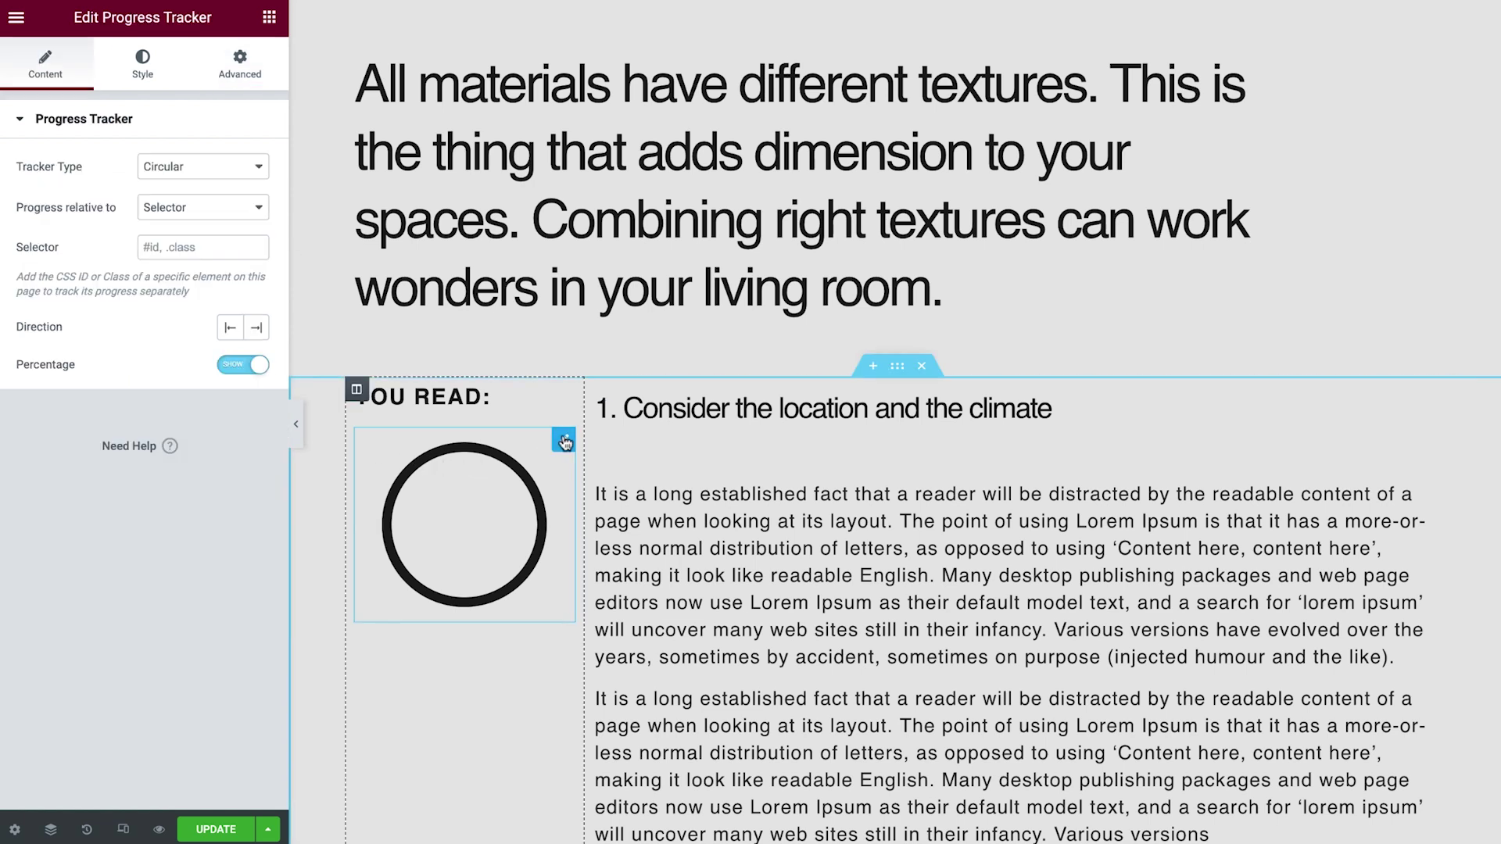
left_click(232, 249)
key("ctrl+v")
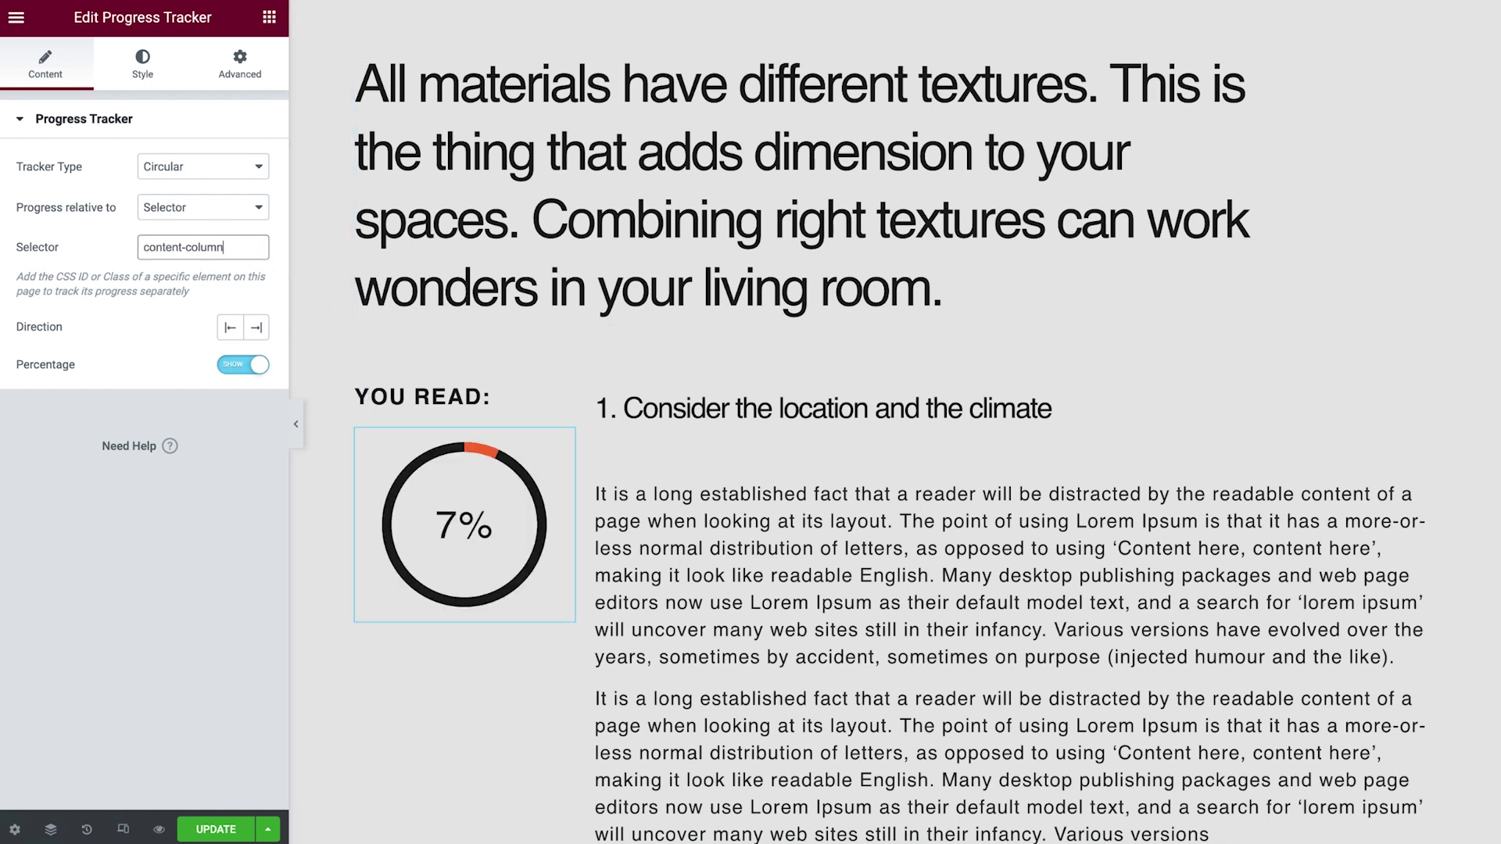
type(".")
left_click(159, 830)
scroll(141, 790, "down", 5)
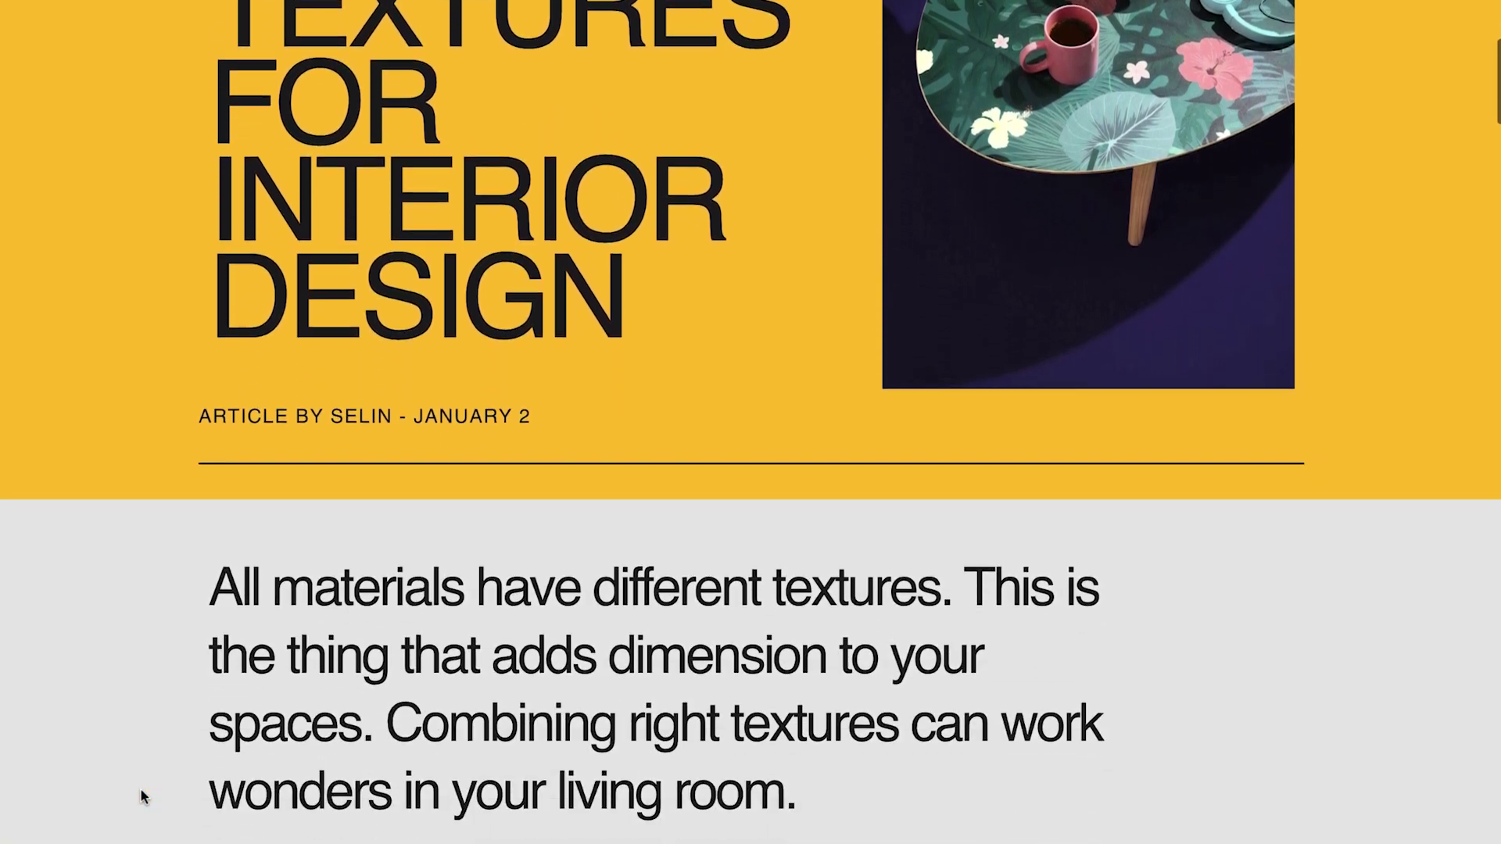
scroll(141, 790, "down", 5)
scroll(141, 789, "down", 9)
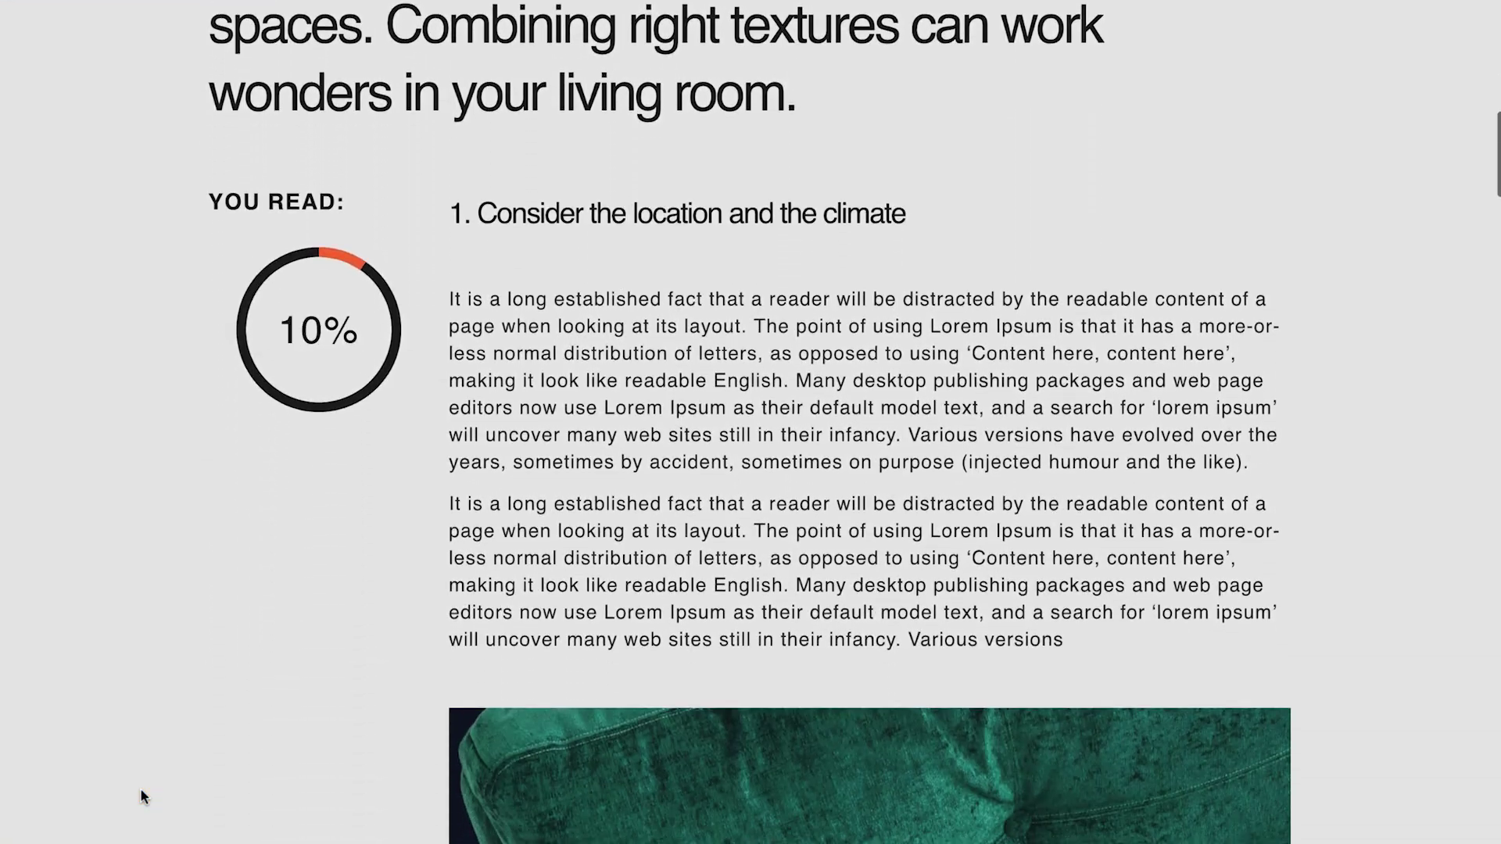
scroll(141, 790, "down", 9)
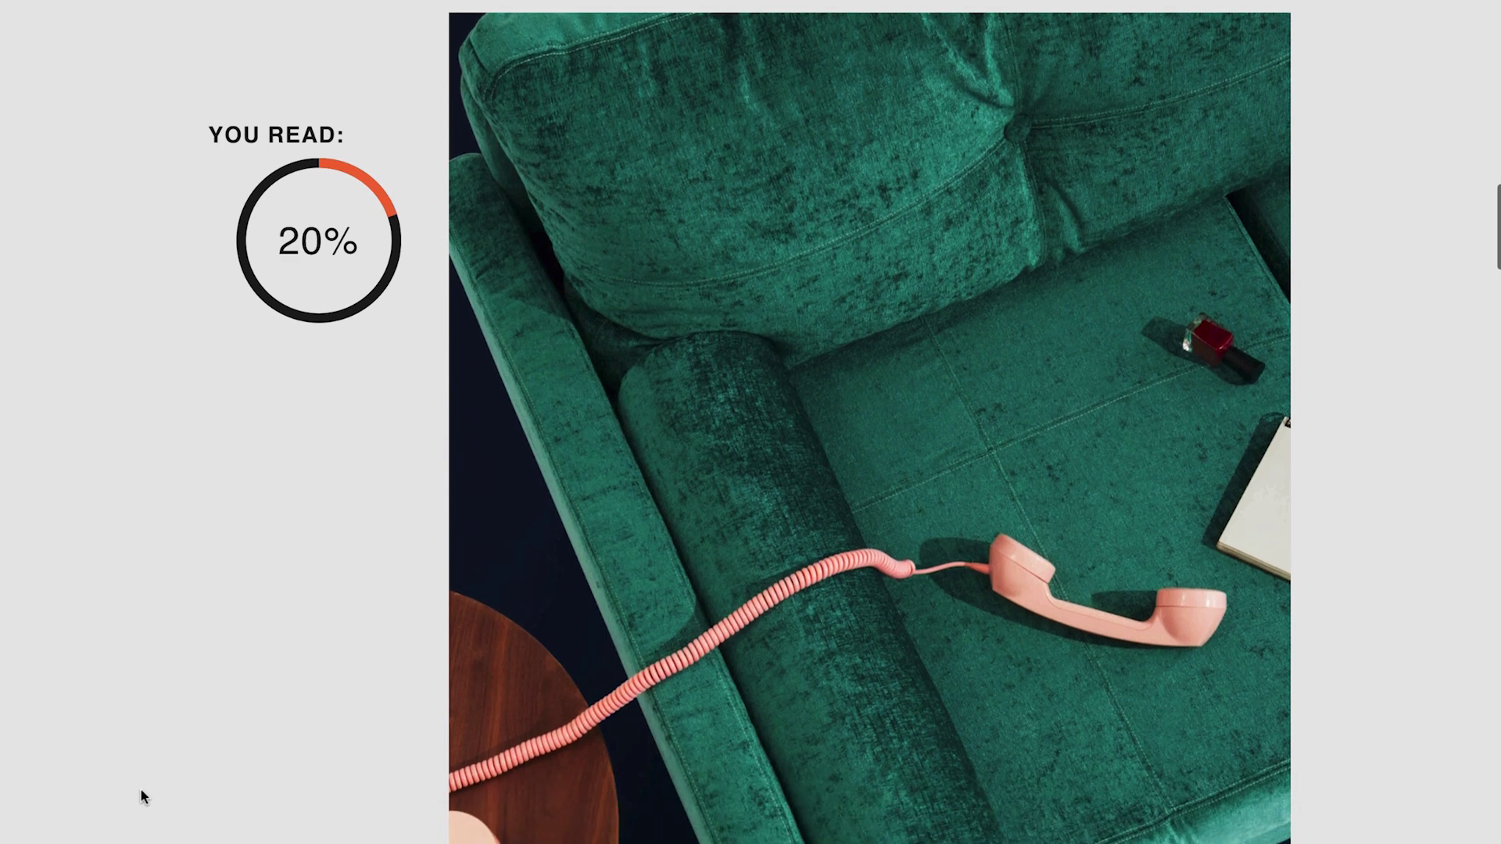
scroll(140, 789, "down", 8)
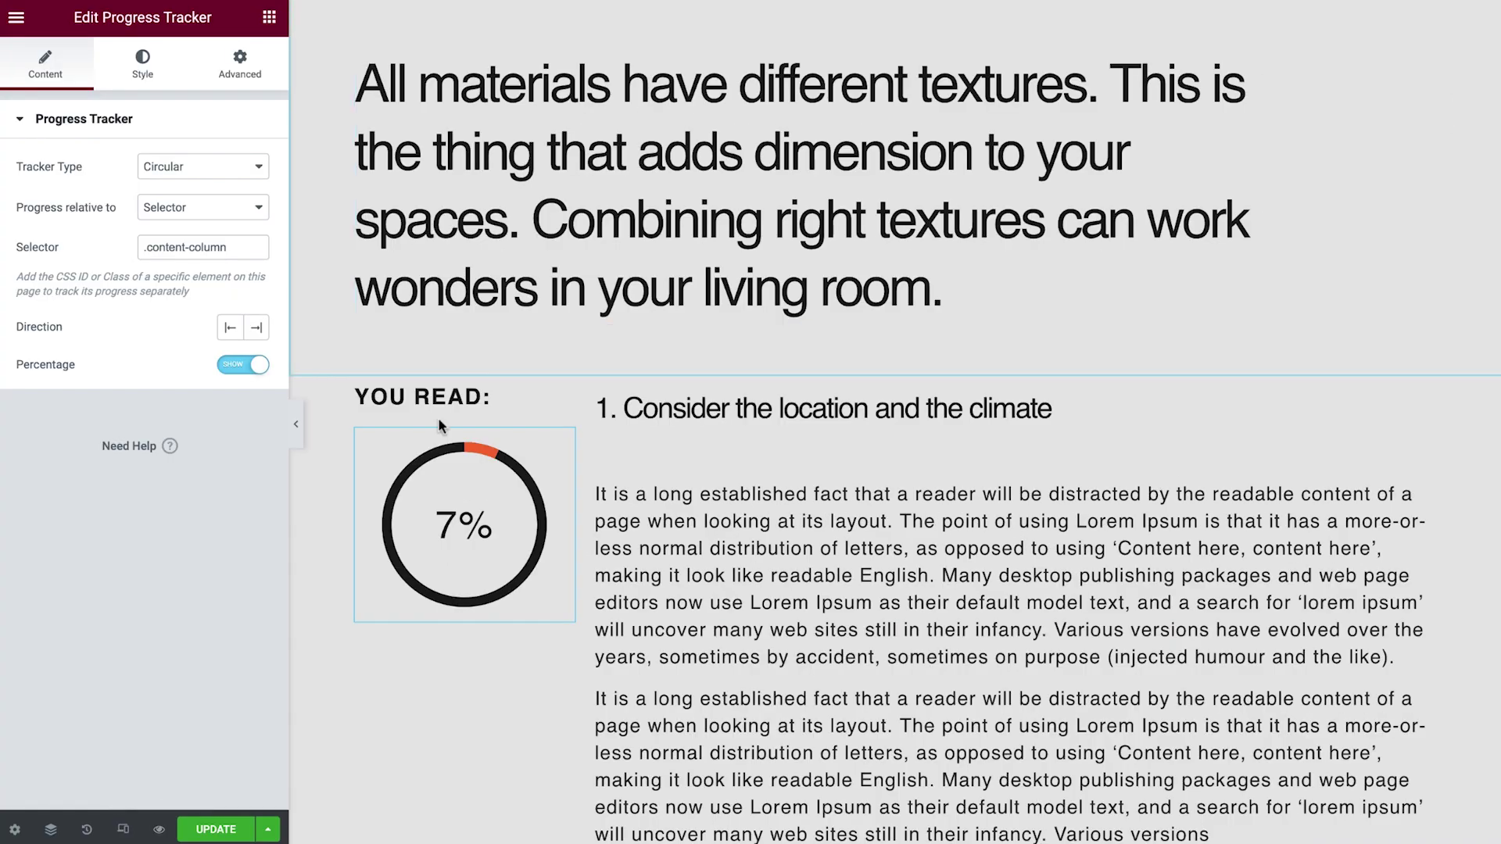
- Switch to tablet responsive mode and shrink the tracker size to 146
left_click(115, 835)
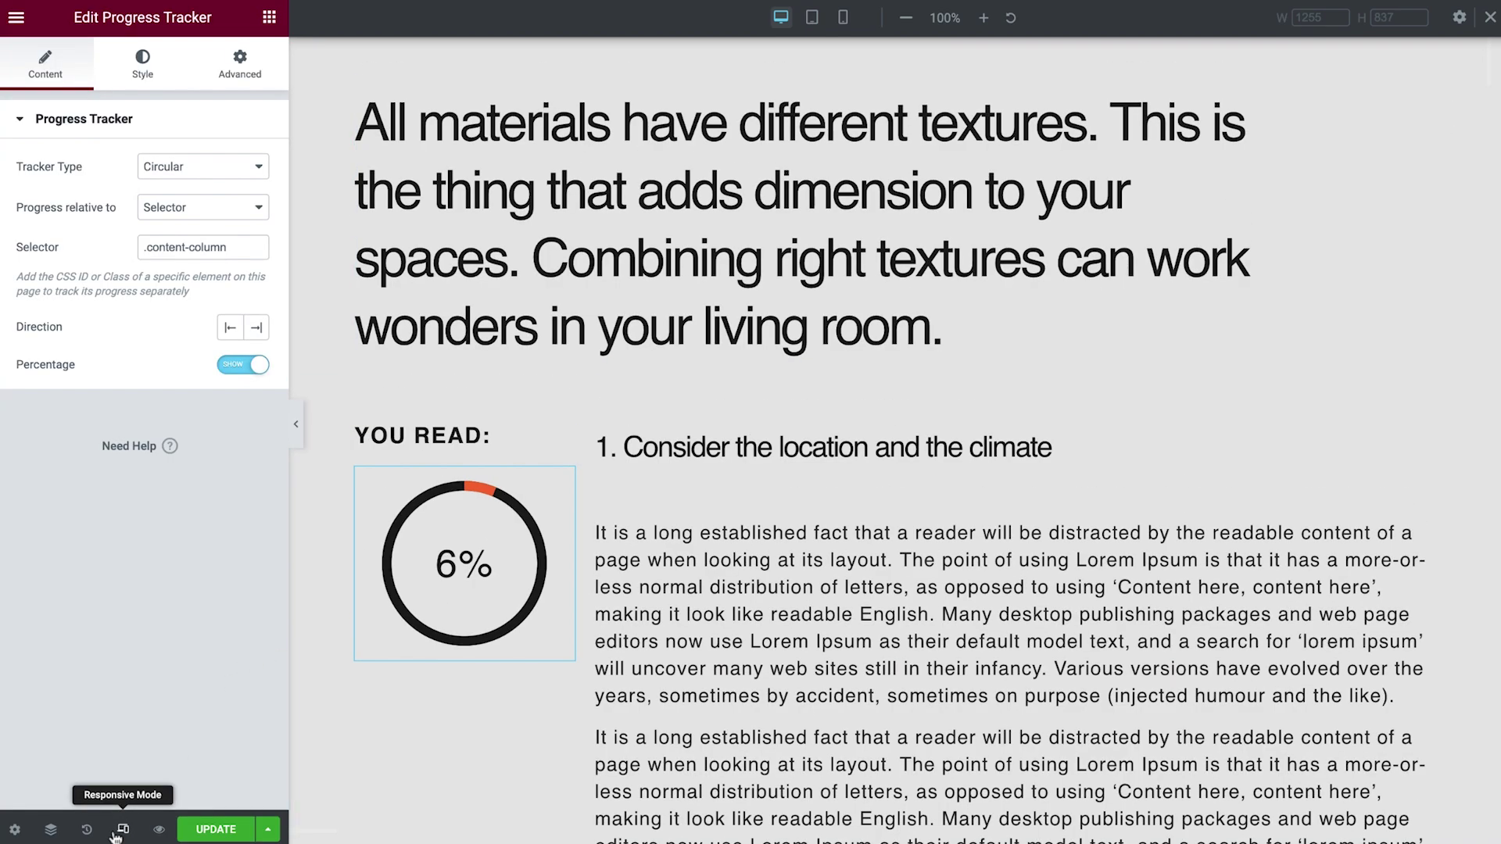
left_click(815, 20)
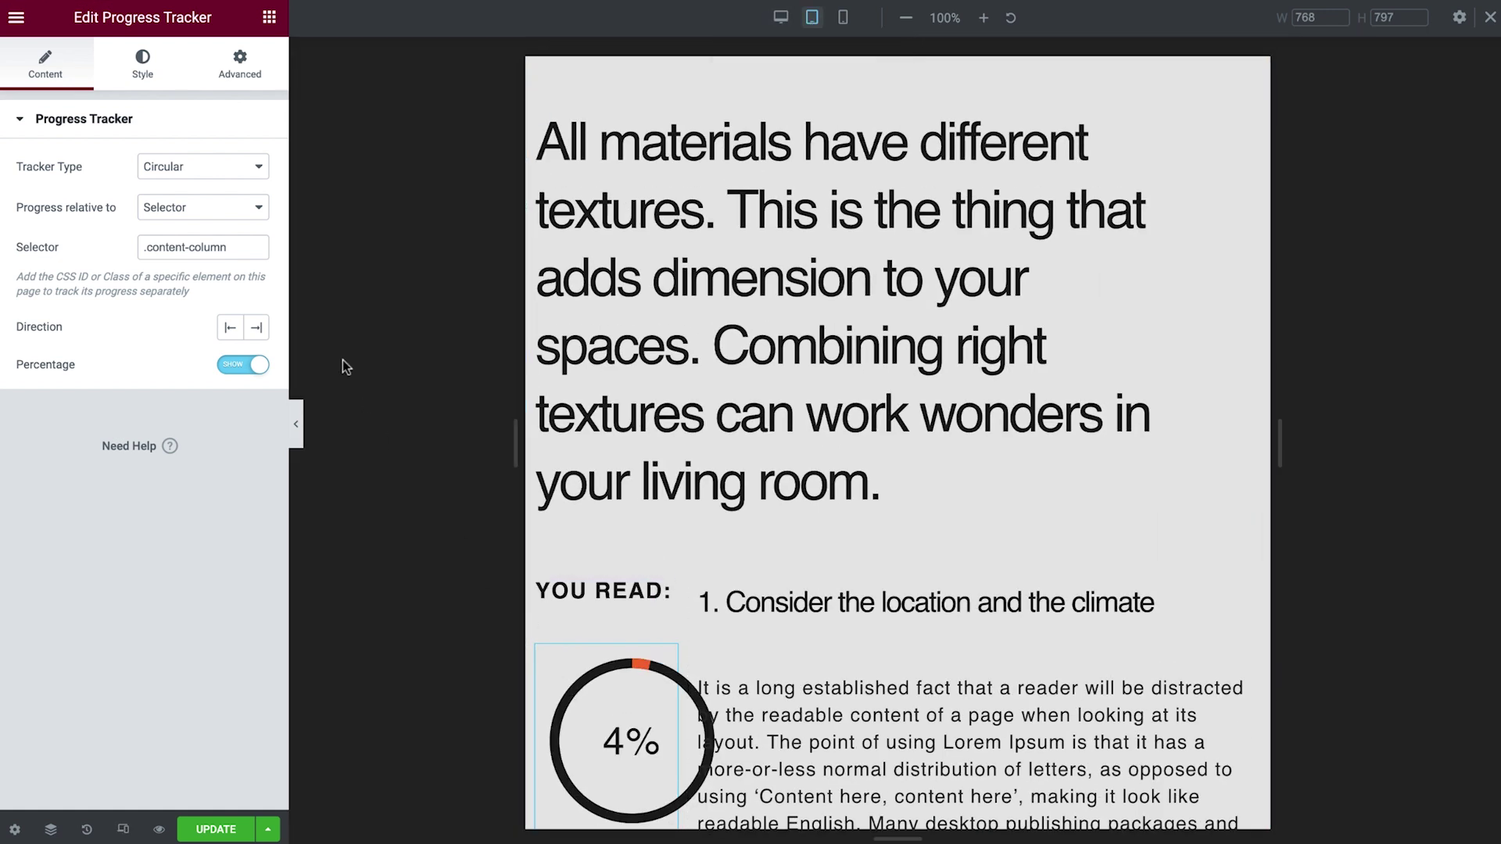
left_click(140, 62)
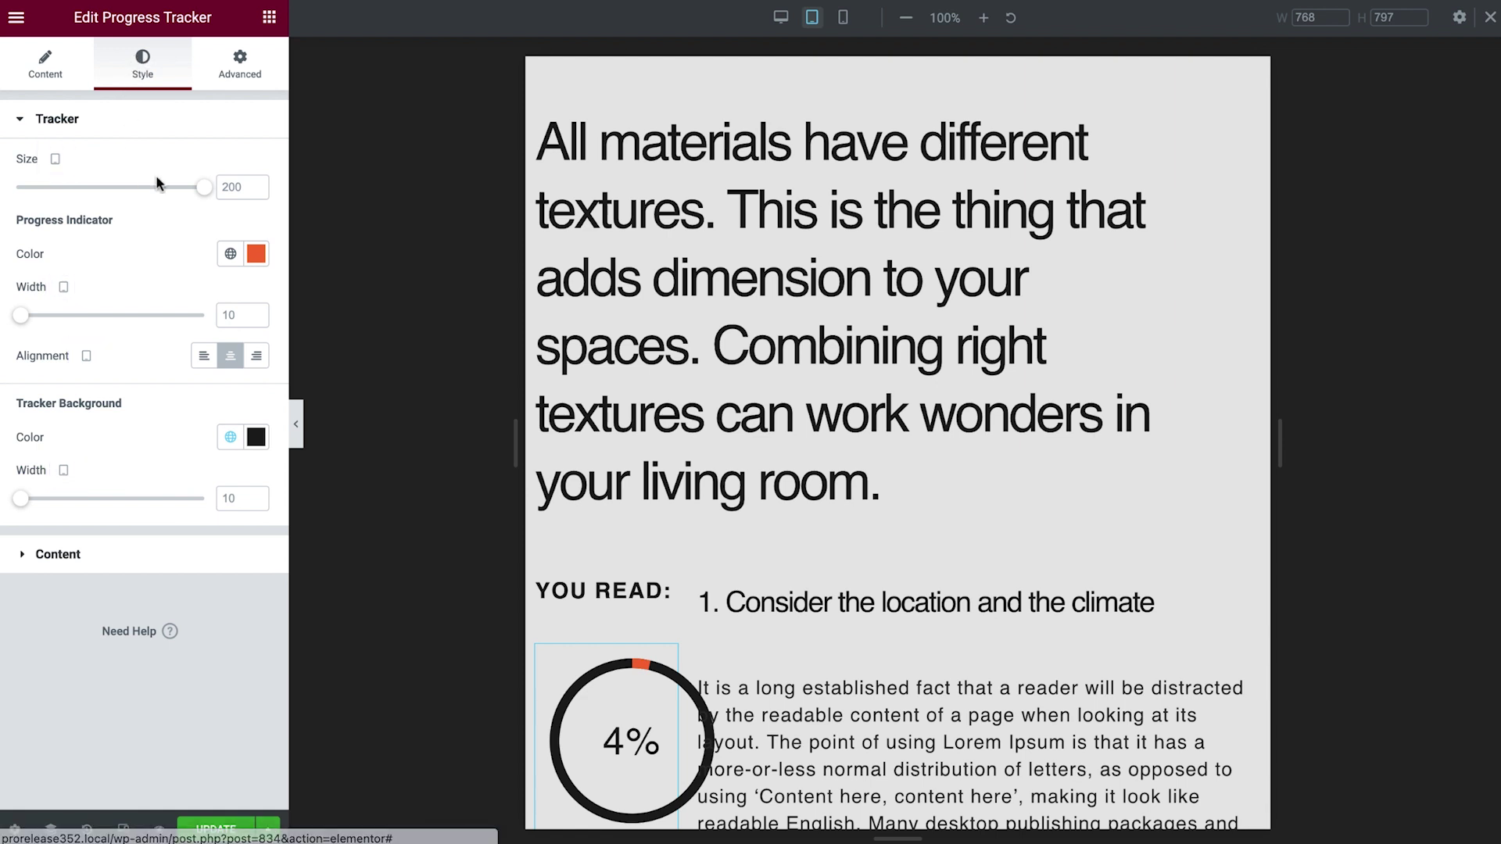
left_click_drag(204, 187, 139, 190)
- Reduce the tablet percentage text size to 28 px
left_click(81, 560)
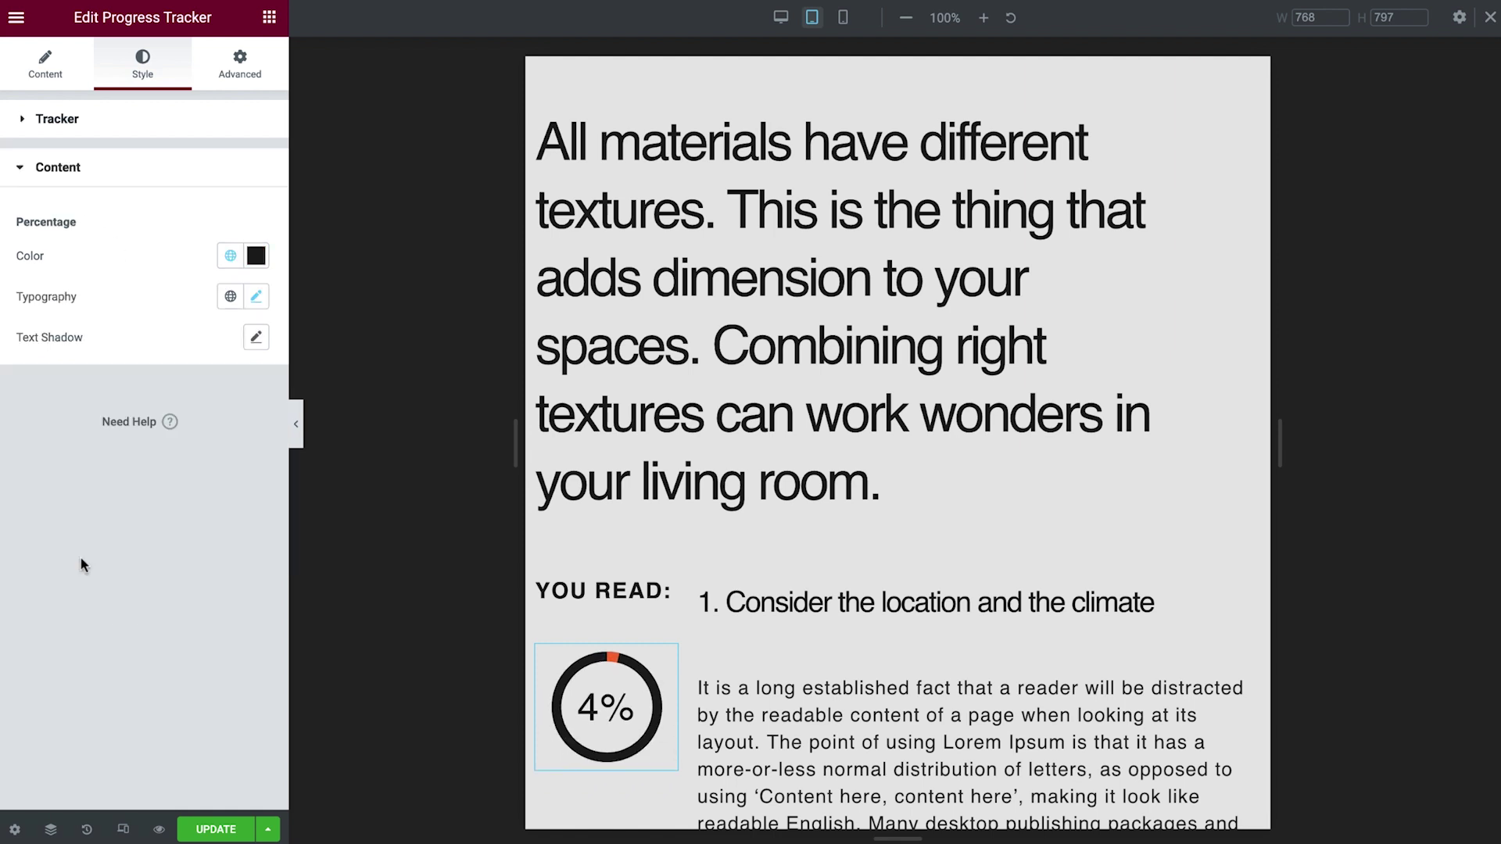
left_click(256, 296)
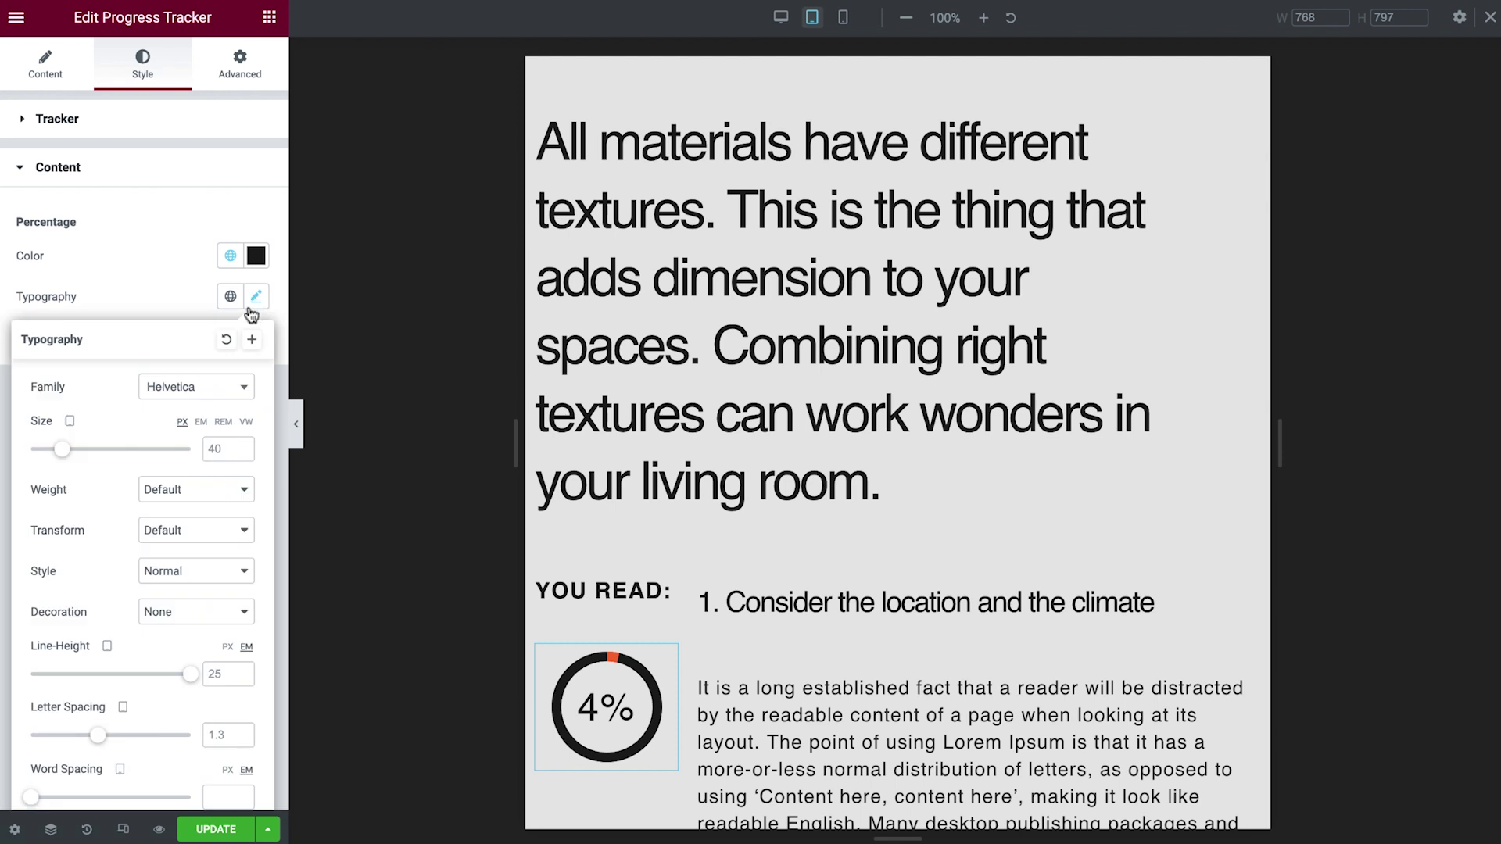
left_click_drag(60, 458, 54, 455)
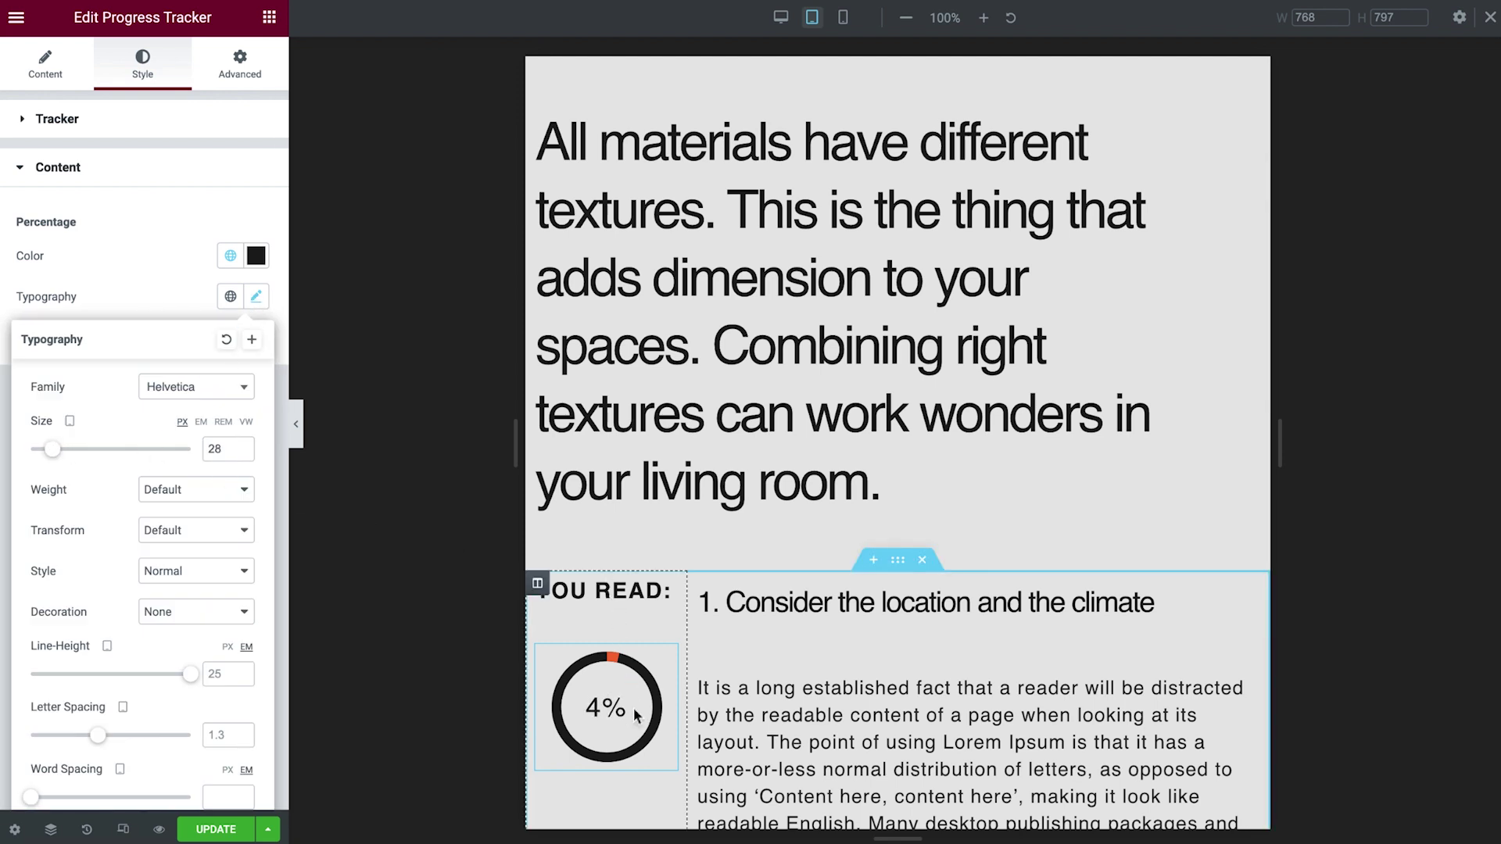
left_click(653, 798)
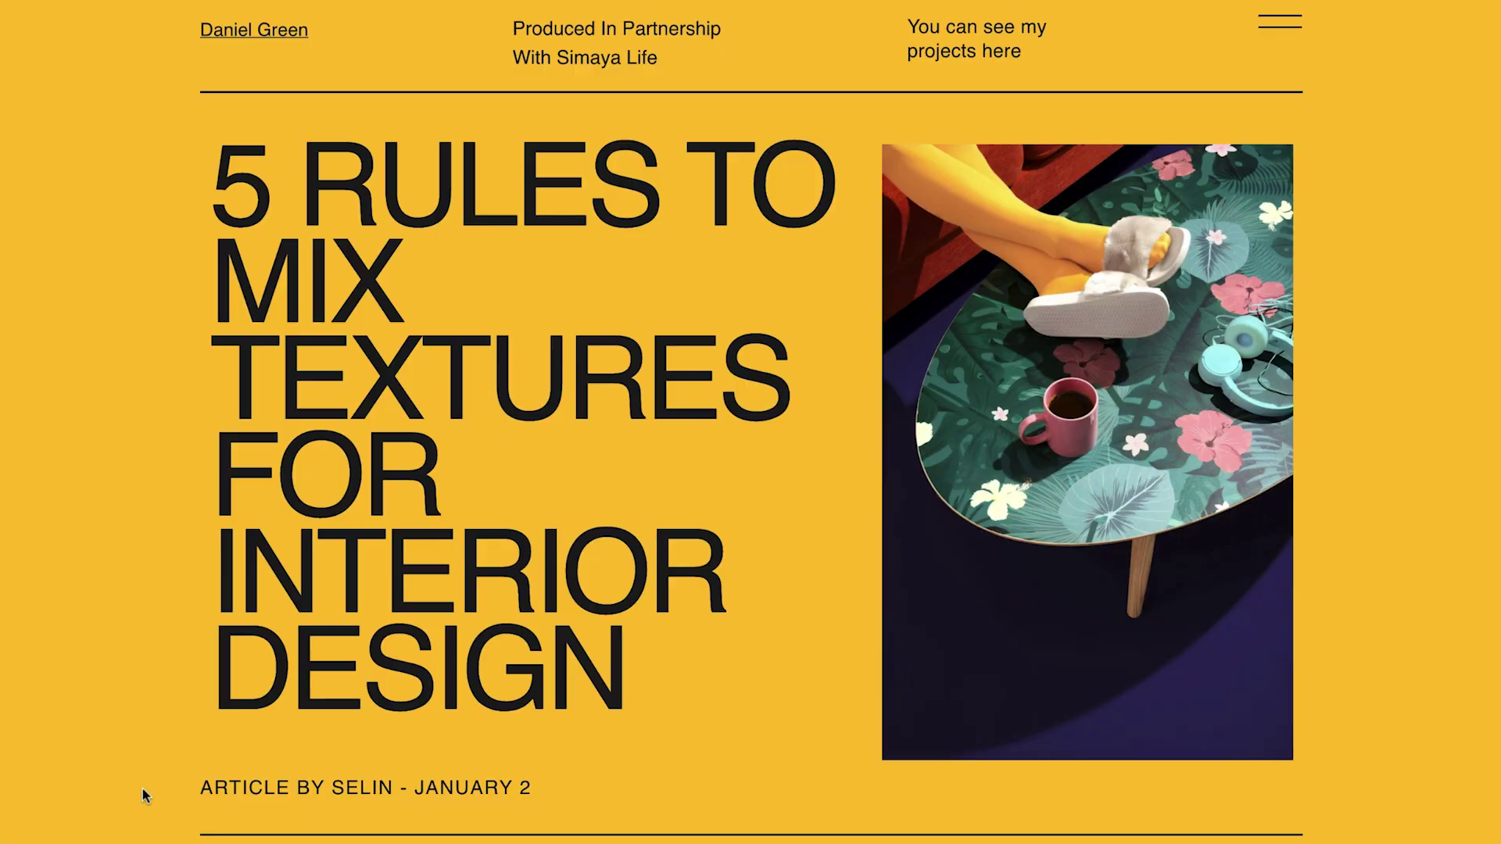
- Scroll down the live post to watch the column tracker climb to 33%
scroll(143, 789, "down", 5)
scroll(143, 795, "down", 8)
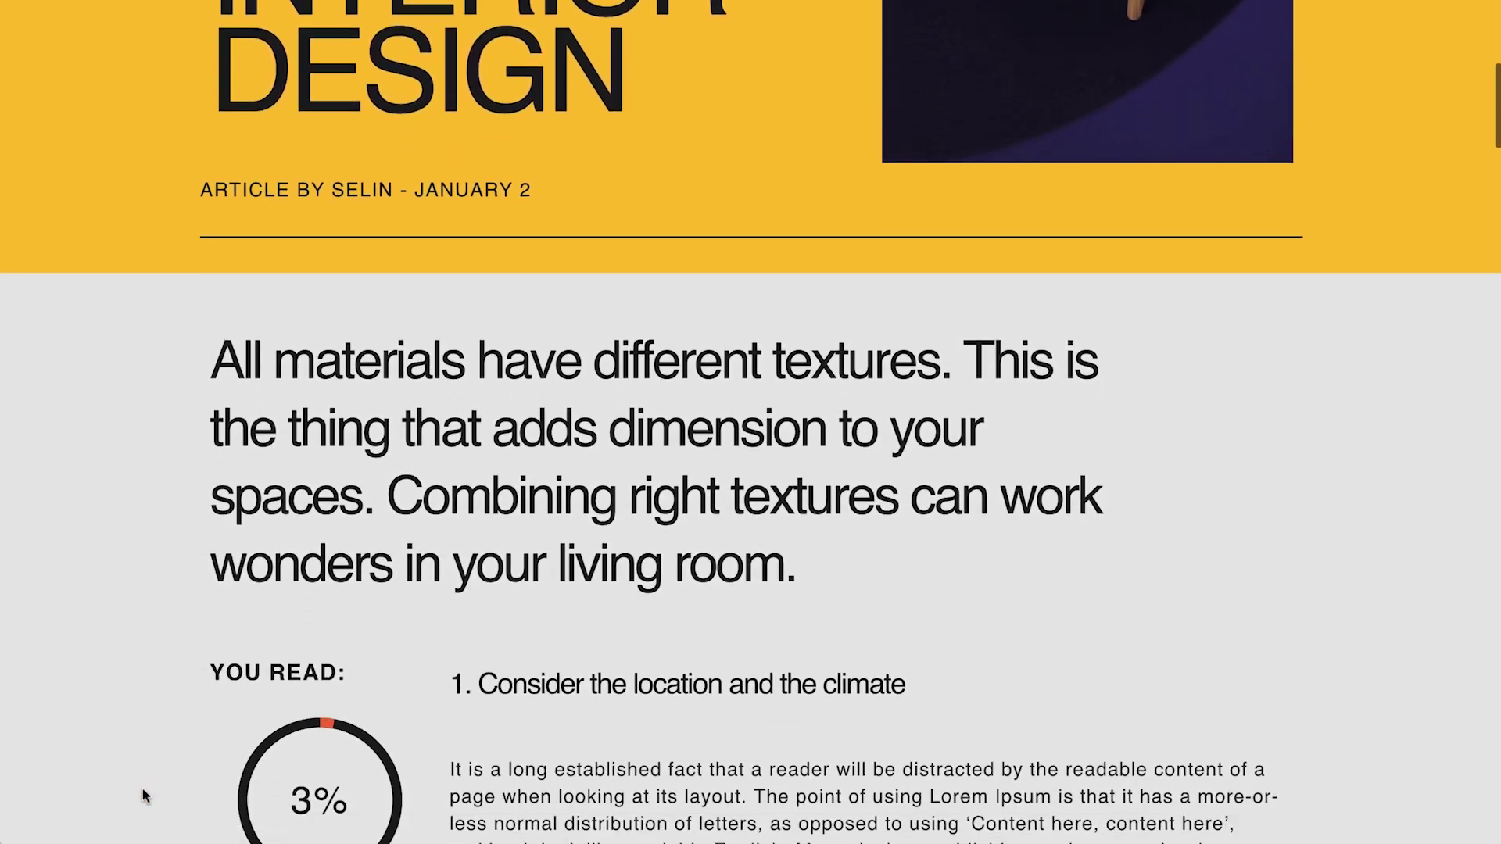
scroll(143, 796, "down", 9)
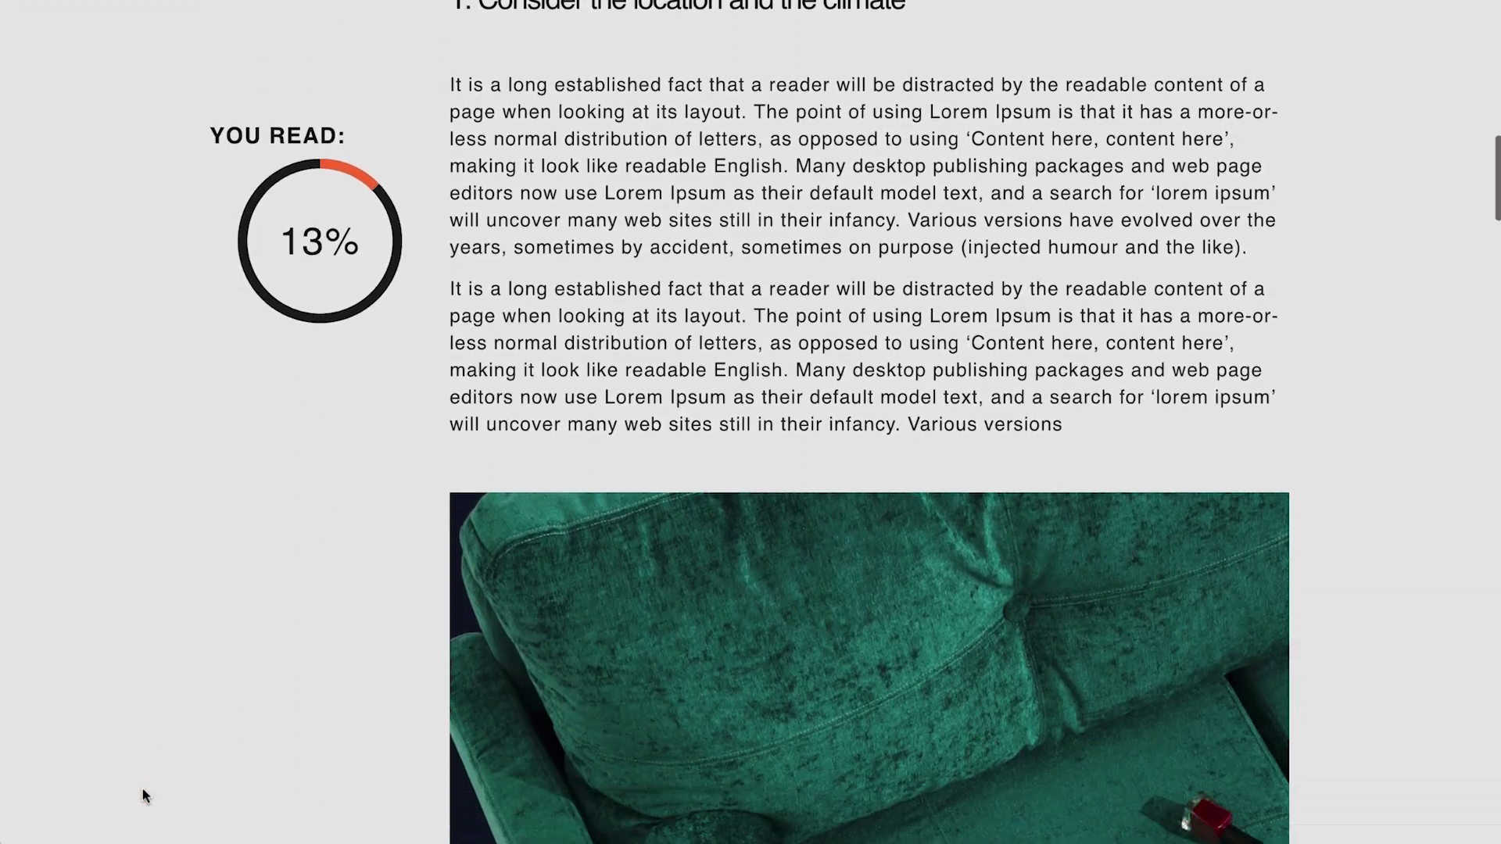
scroll(142, 796, "down", 9)
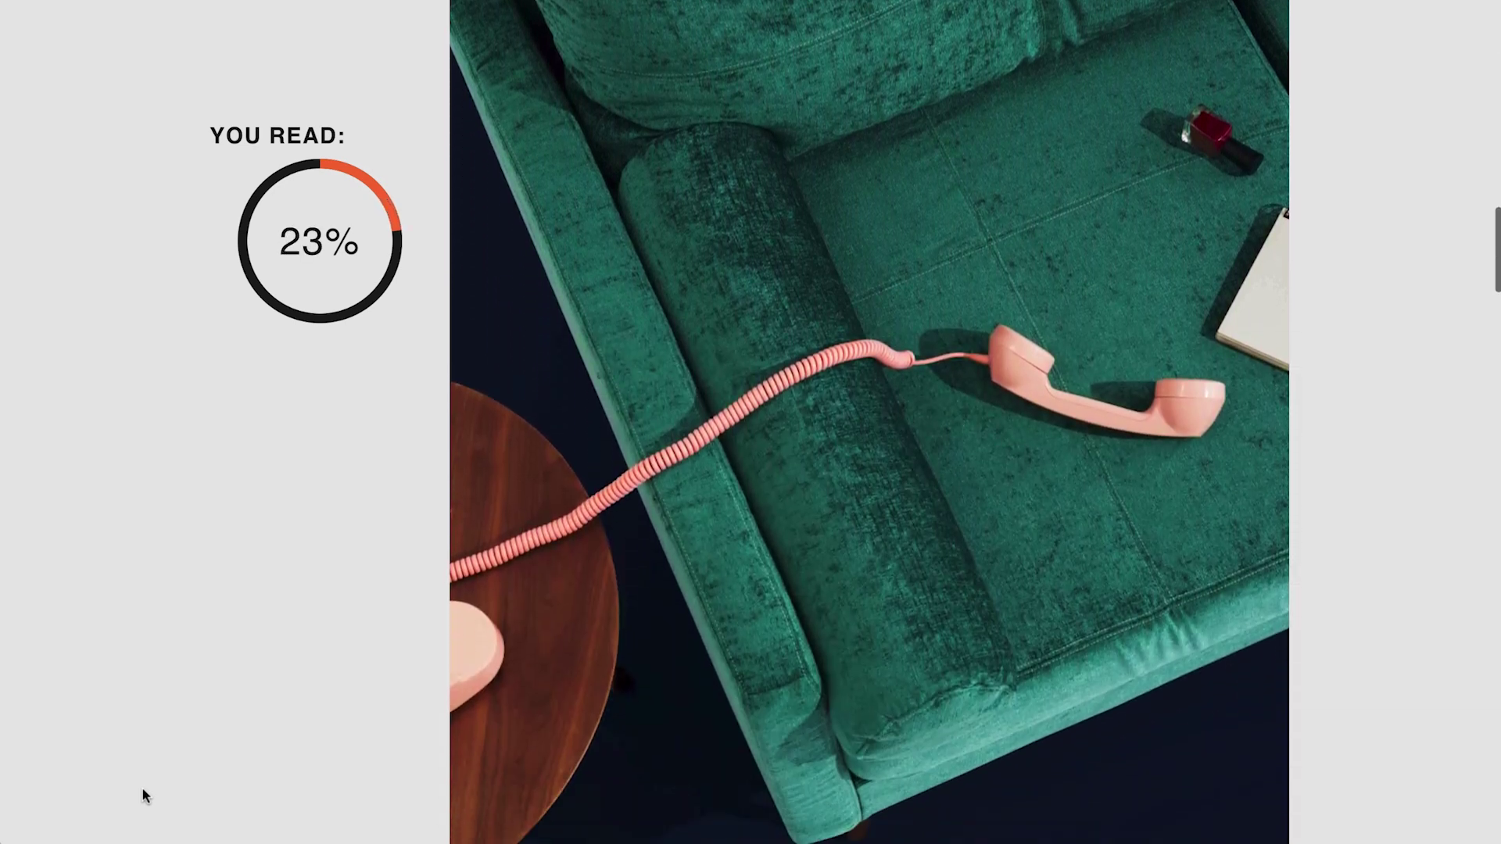
scroll(142, 795, "down", 6)
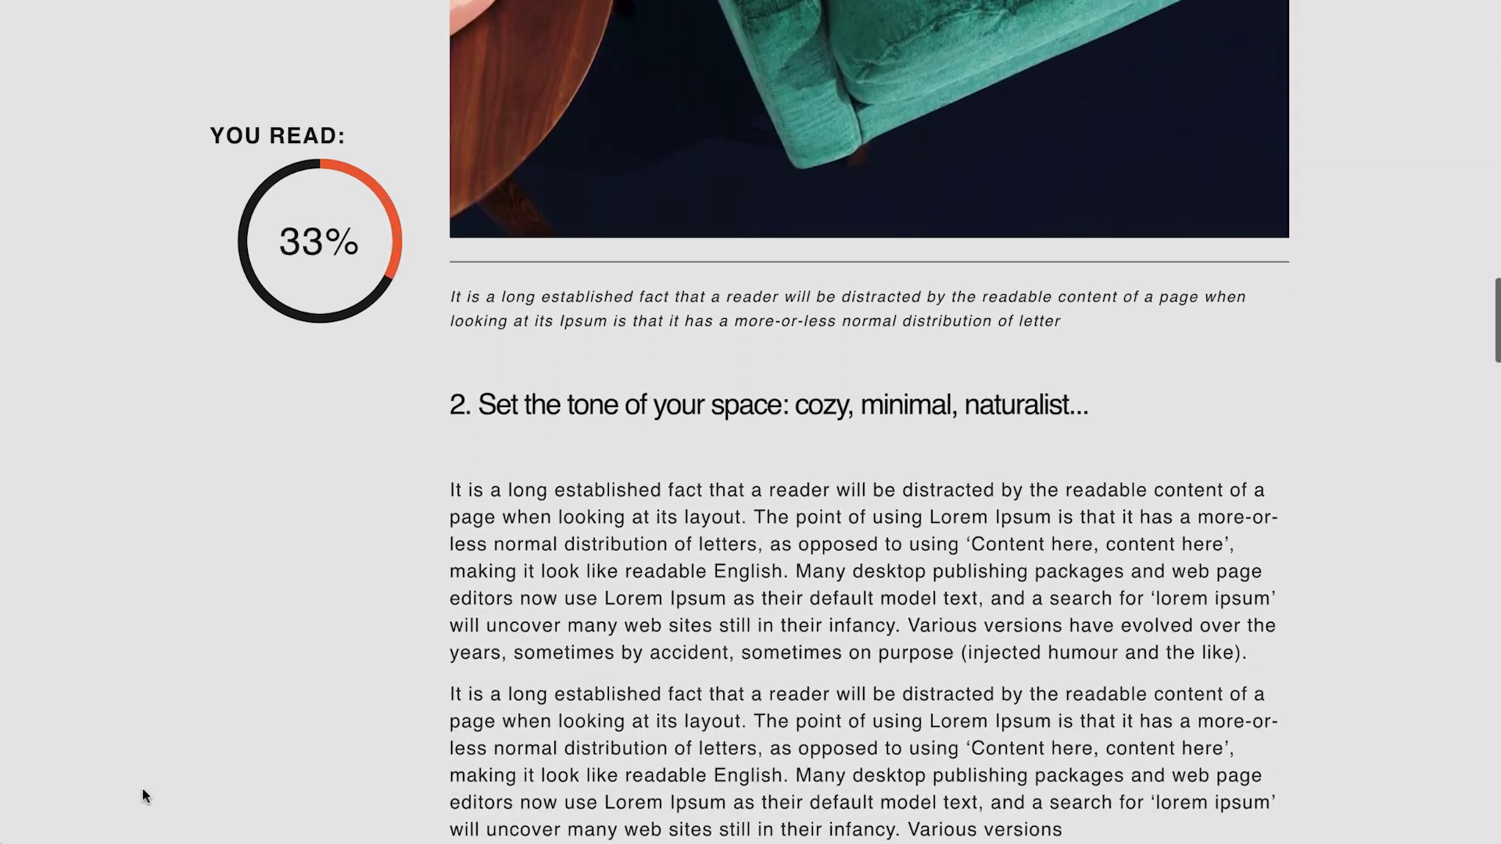